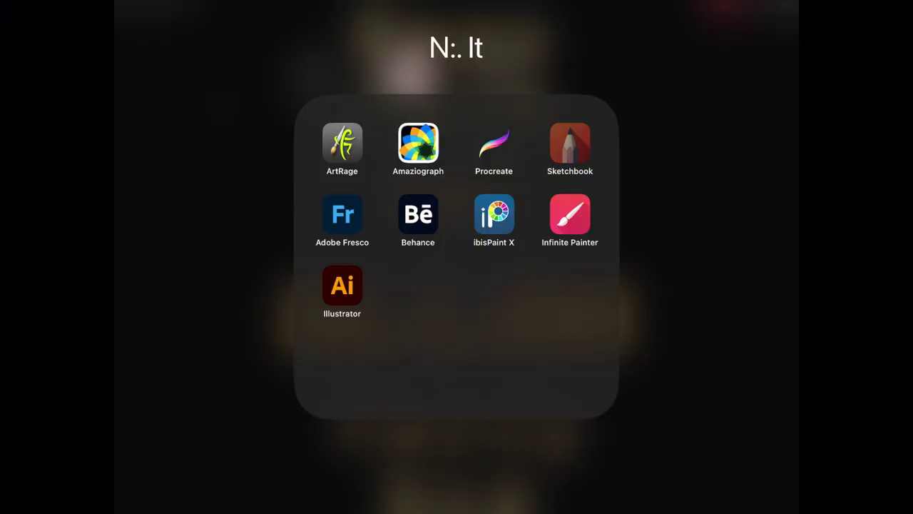
Step: Launch SketchBook from the iPad home screen to a blank portrait canvas
left_click(569, 147)
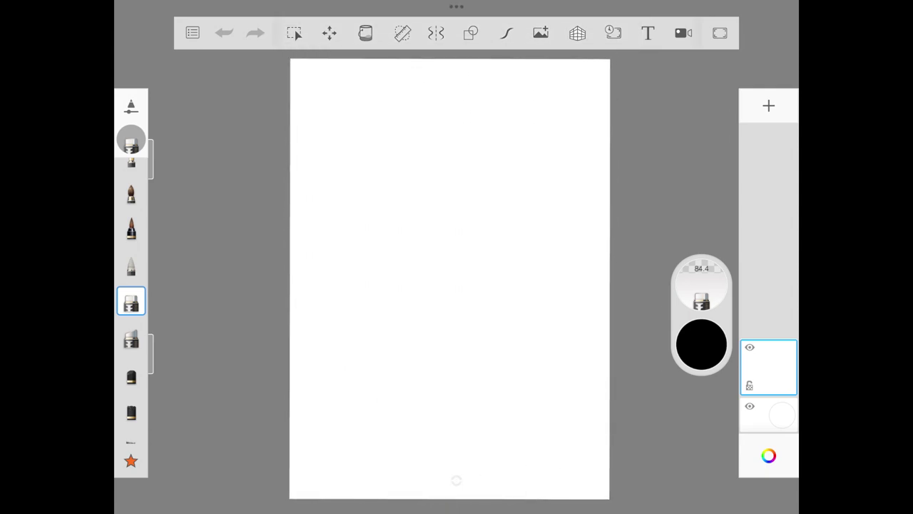
Step: Create a new blank sketch
left_click(192, 33)
left_click(232, 71)
left_click(251, 361)
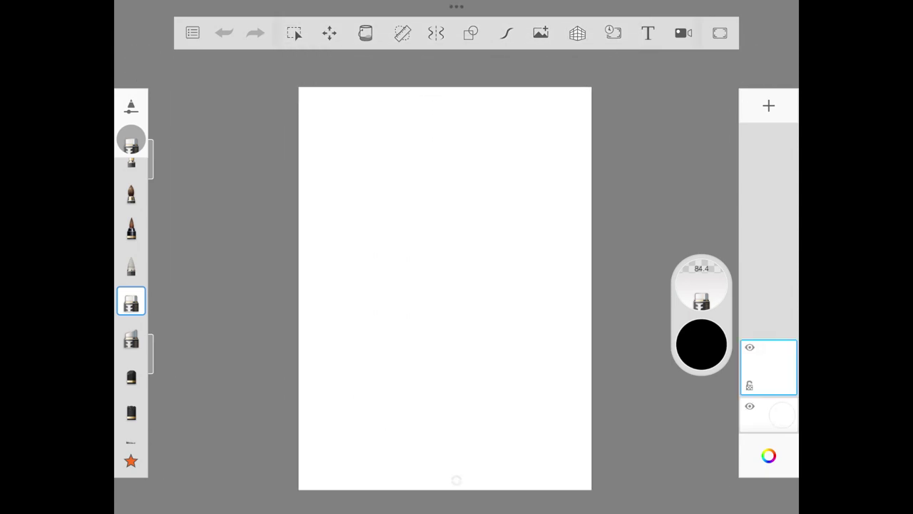
Step: Paint a deep navy watercolour band across the top of the canvas
left_click(768, 455)
left_click(586, 301)
left_click_drag(587, 301, 581, 307)
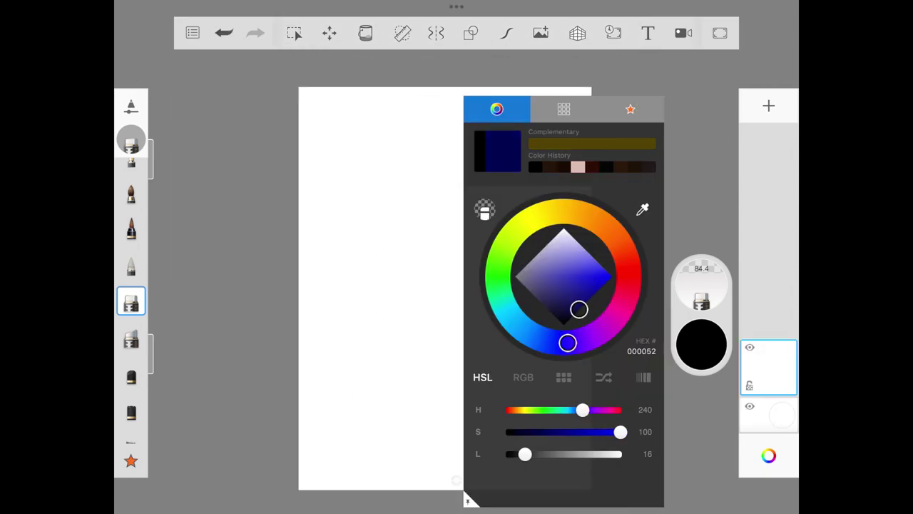
left_click(131, 235)
left_click(442, 286)
mouse_move(303, 103)
left_mouse_down()
mouse_move(520, 106)
mouse_move(589, 97)
mouse_move(304, 117)
left_mouse_up()
left_click_drag(589, 139, 393, 149)
Step: Paint a lighter blue band below the navy
left_click(701, 345)
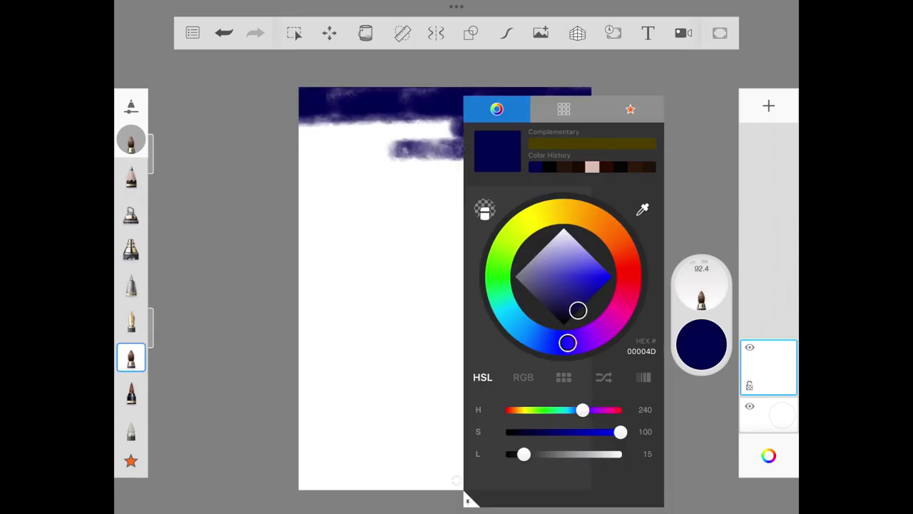
left_click(577, 280)
left_click(442, 285)
left_click_drag(303, 136, 470, 132)
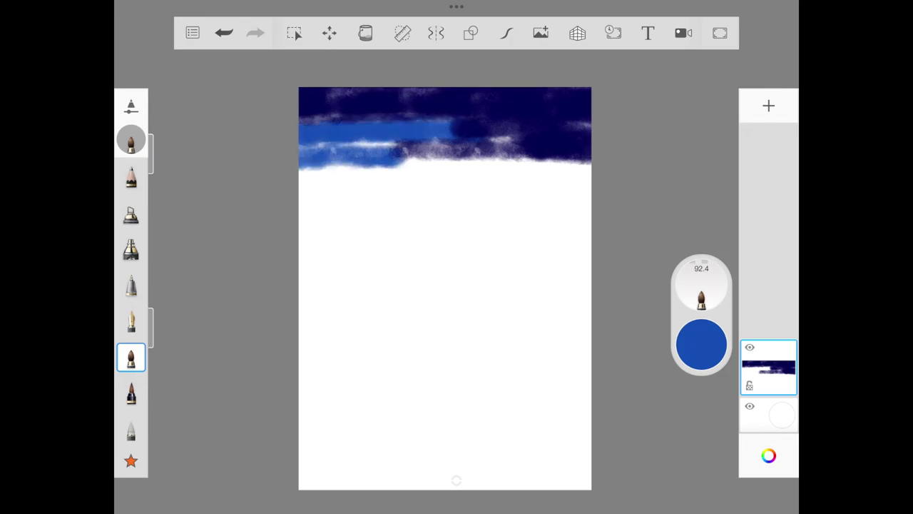
mouse_move(304, 157)
left_mouse_down()
mouse_move(588, 157)
mouse_move(303, 178)
mouse_move(589, 196)
left_mouse_up()
Step: Add a light blue band and a pale cyan band beneath it
left_click(701, 345)
left_click(563, 247)
left_click(393, 321)
mouse_move(303, 210)
left_mouse_down()
mouse_move(588, 210)
mouse_move(588, 221)
left_mouse_up()
left_click(701, 345)
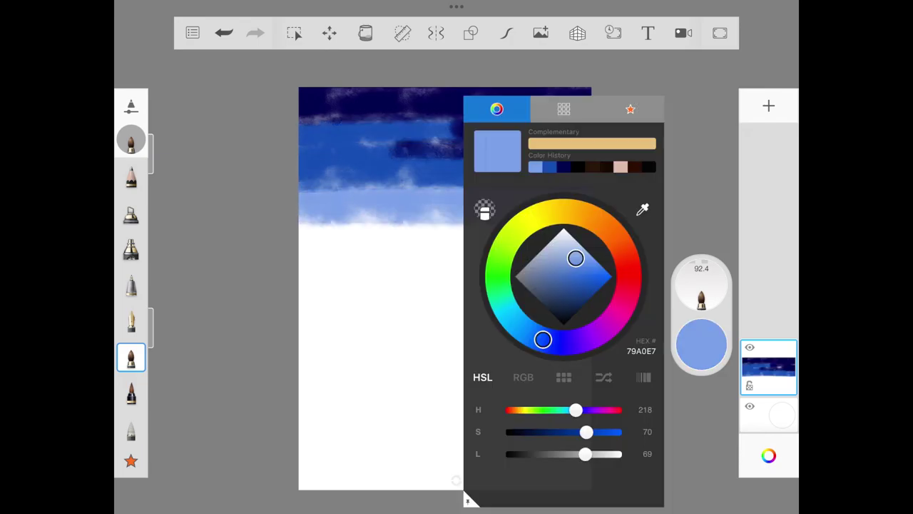
left_click(485, 321)
left_click(392, 321)
mouse_move(303, 228)
left_mouse_down()
mouse_move(589, 230)
mouse_move(588, 241)
left_mouse_up()
left_click_drag(303, 250, 589, 253)
Step: Choose the Blending brush from the brush library and open its settings
left_click(130, 358)
scroll(253, 321, "down", 5)
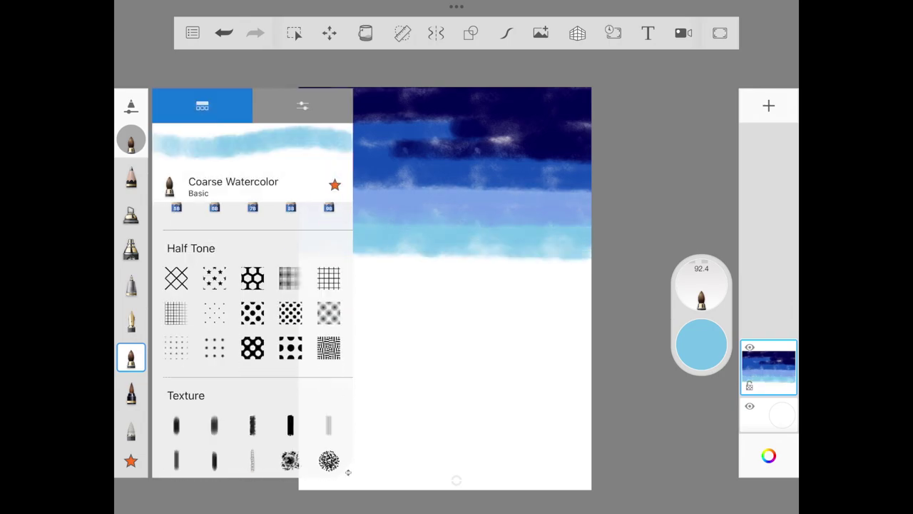
scroll(253, 321, "down", 5)
scroll(253, 321, "down", 5)
left_click(215, 309)
left_click(303, 107)
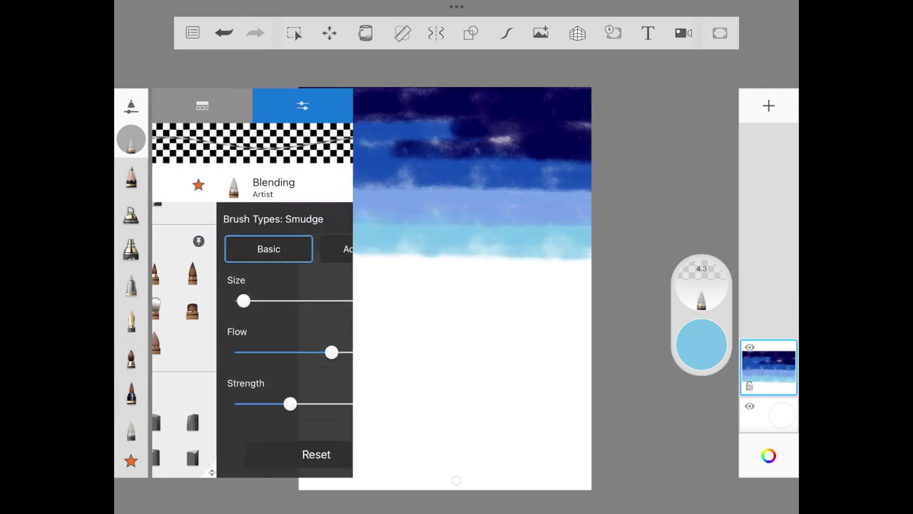
Step: Enlarge the Blending brush and smooth the dark upper sky band
left_click_drag(246, 300, 265, 300)
left_click(443, 357)
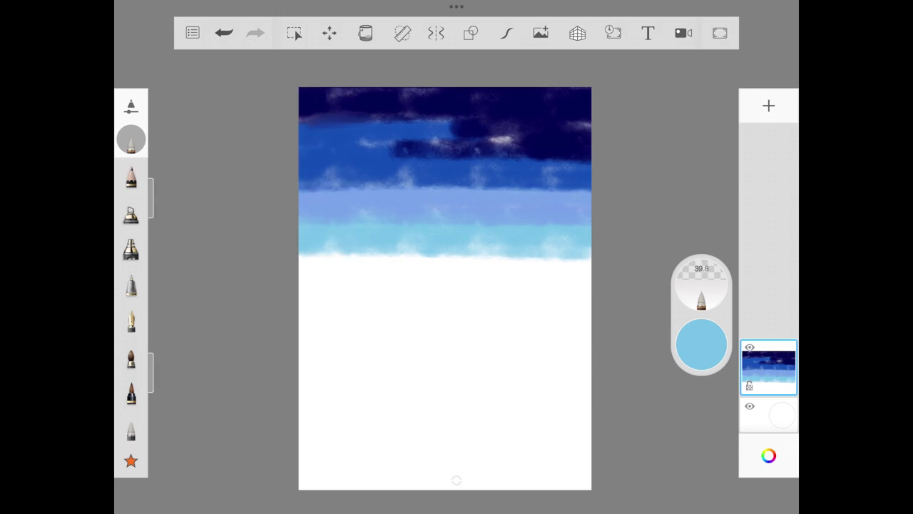
left_click_drag(151, 207, 152, 149)
mouse_move(307, 107)
left_mouse_down()
mouse_move(585, 107)
mouse_move(585, 128)
left_mouse_up()
left_click_drag(151, 164, 151, 146)
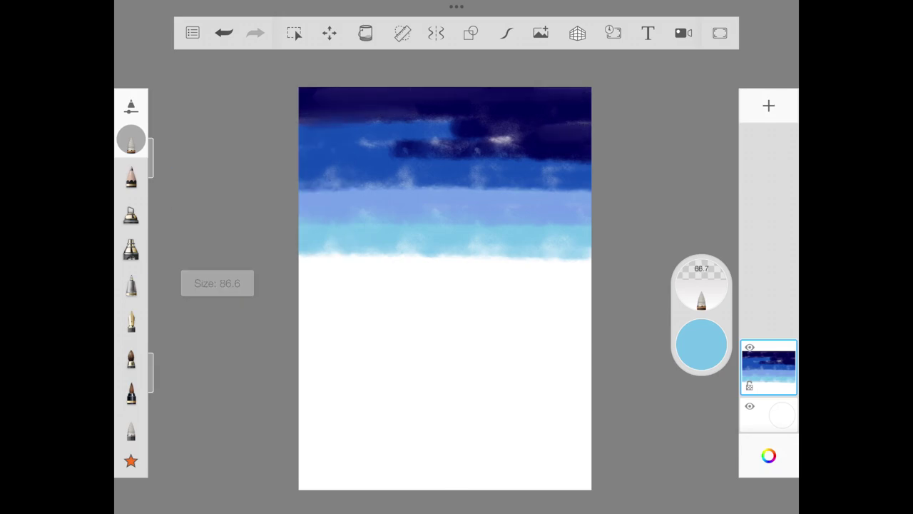
mouse_move(307, 125)
left_mouse_down()
mouse_move(392, 140)
mouse_move(585, 142)
left_mouse_up()
left_click_drag(399, 121, 570, 118)
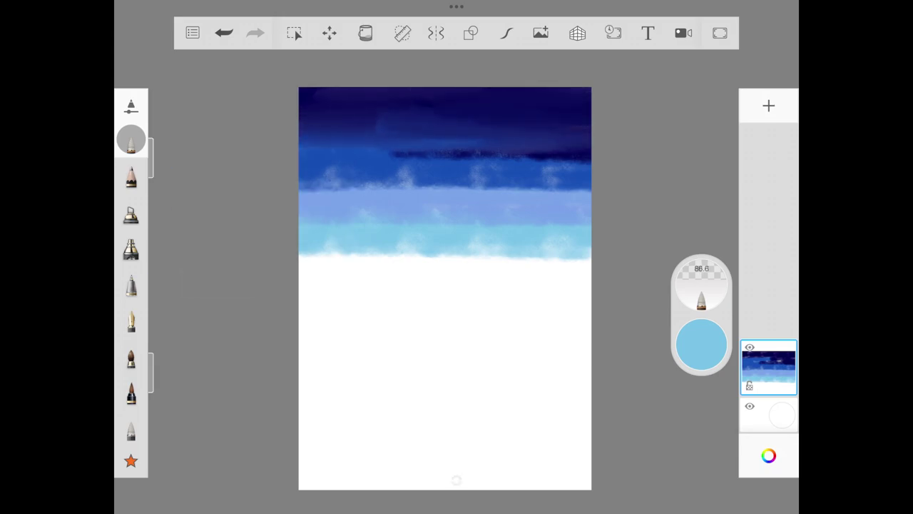
left_click_drag(591, 154, 368, 160)
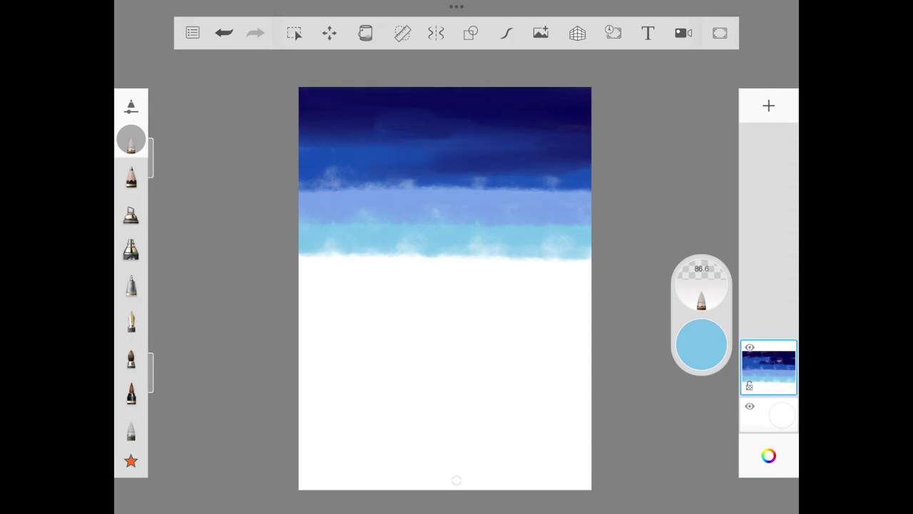
Step: Blend the middle blue and cyan bands into the gradient
left_click_drag(152, 164, 151, 143)
left_click_drag(300, 146, 392, 171)
mouse_move(299, 185)
left_mouse_down()
mouse_move(563, 187)
mouse_move(588, 204)
left_mouse_up()
mouse_move(303, 214)
left_mouse_down()
mouse_move(585, 211)
mouse_move(317, 232)
mouse_move(578, 249)
mouse_move(591, 191)
mouse_move(364, 207)
mouse_move(590, 214)
left_mouse_up()
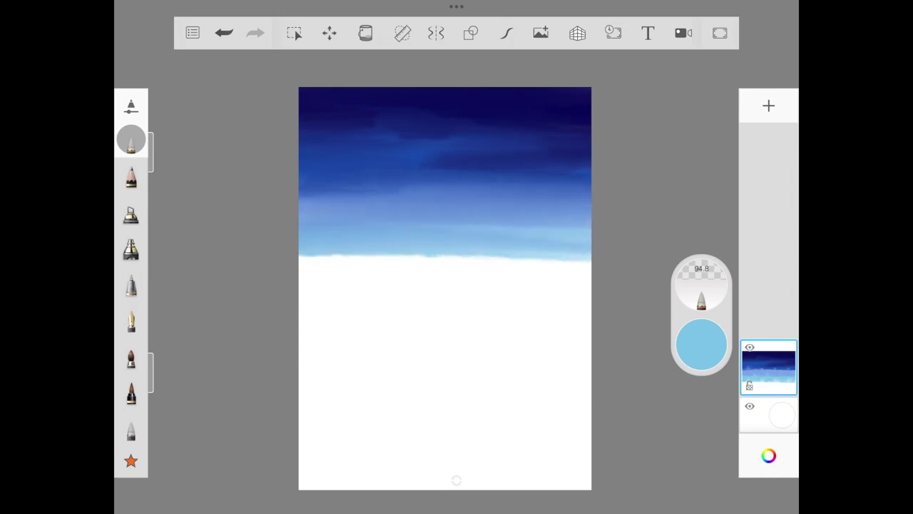
left_click_drag(421, 226, 590, 228)
left_click_drag(436, 243, 588, 246)
left_click_drag(299, 256, 535, 258)
left_click_drag(335, 182, 578, 165)
Step: Blend the dark right-hand sky, the middle band and the upper-left corner
left_click_drag(701, 270, 701, 256)
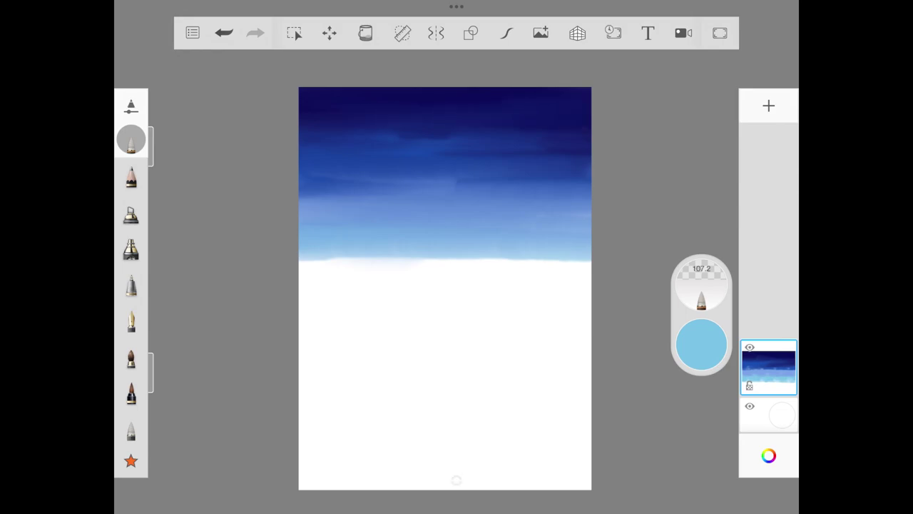
left_click_drag(521, 142, 585, 164)
left_click_drag(506, 160, 585, 185)
left_click_drag(701, 270, 701, 282)
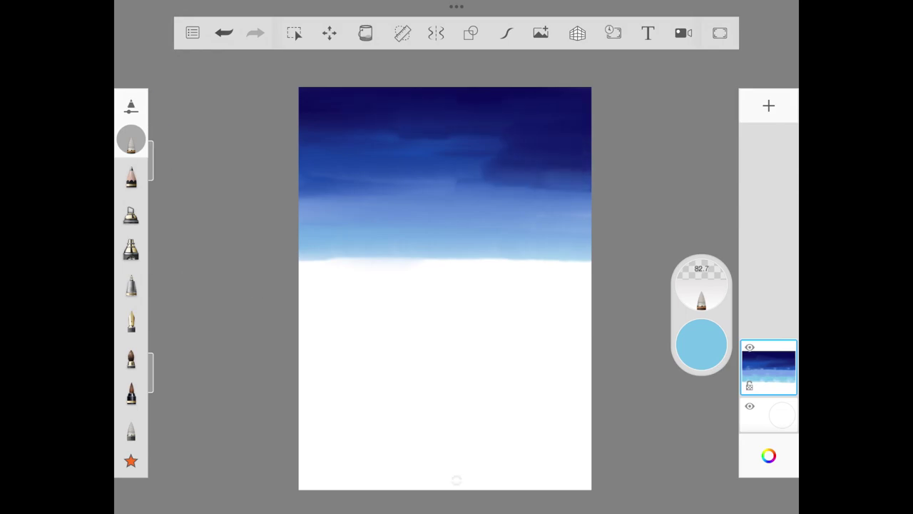
mouse_move(393, 175)
left_mouse_down()
mouse_move(570, 153)
mouse_move(591, 168)
left_mouse_up()
left_click_drag(392, 189, 535, 189)
left_click_drag(310, 189, 453, 187)
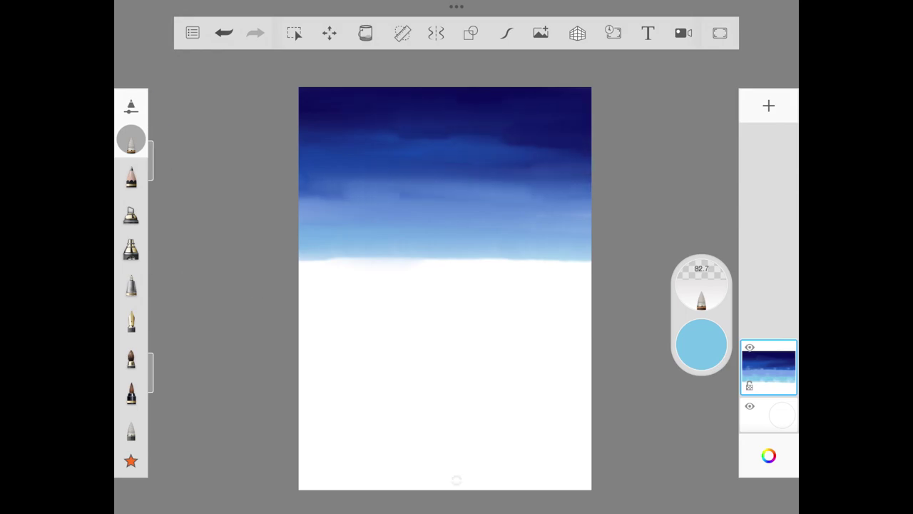
left_click_drag(349, 189, 524, 191)
mouse_move(318, 125)
left_mouse_down()
mouse_move(390, 125)
mouse_move(385, 110)
left_mouse_up()
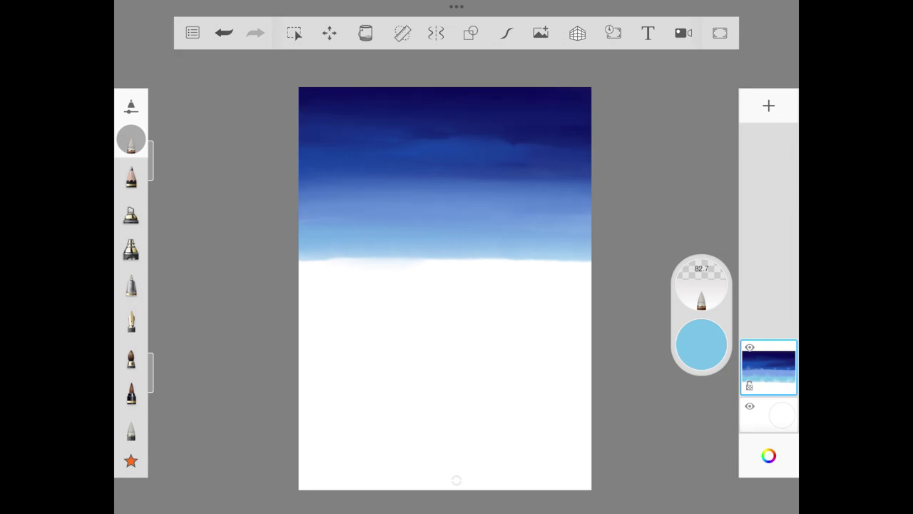
Step: Even out the mid-sky gradient with broad blending strokes
left_click_drag(500, 165, 568, 186)
left_click_drag(308, 191, 519, 193)
left_click_drag(321, 206, 591, 219)
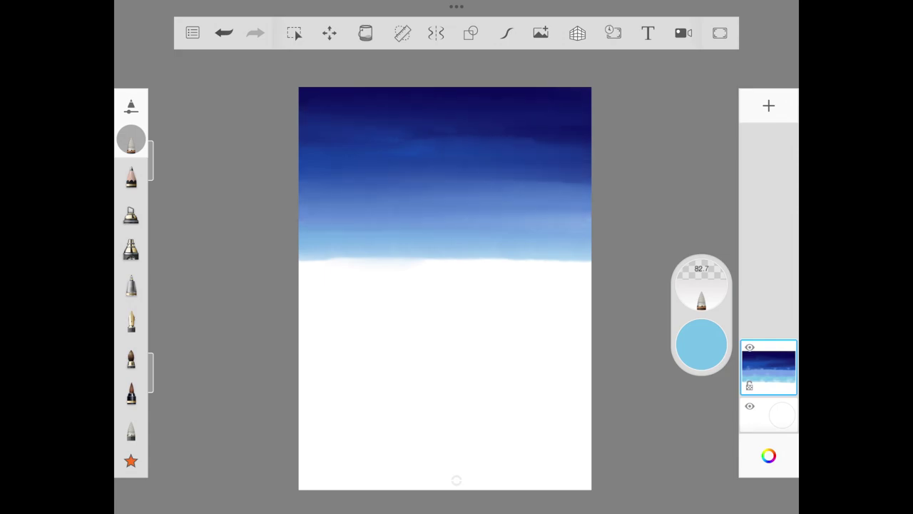
left_click_drag(490, 226, 590, 227)
left_click_drag(378, 209, 582, 210)
left_click_drag(151, 164, 152, 128)
left_click_drag(367, 214, 453, 214)
left_click_drag(299, 227, 584, 229)
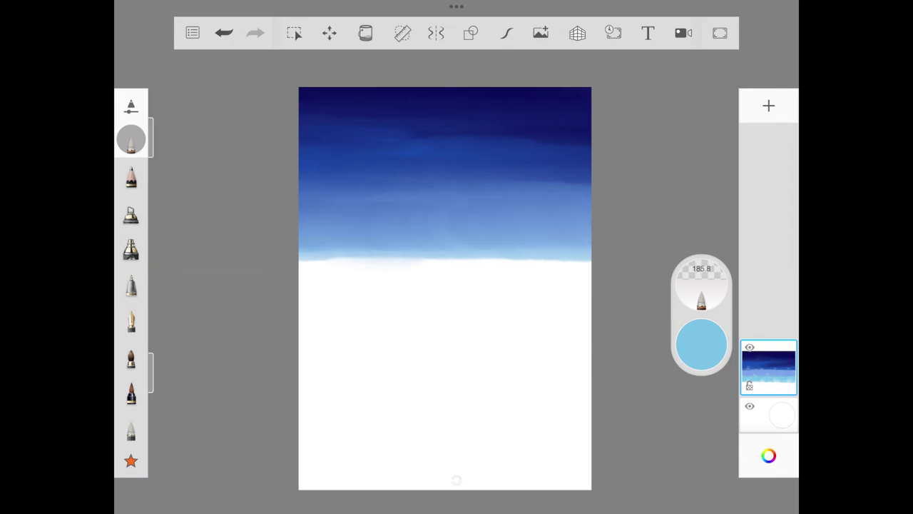
left_click_drag(468, 224, 591, 224)
Step: Fade the sky's lower edge into white, then add a new empty layer
left_click_drag(390, 224, 590, 231)
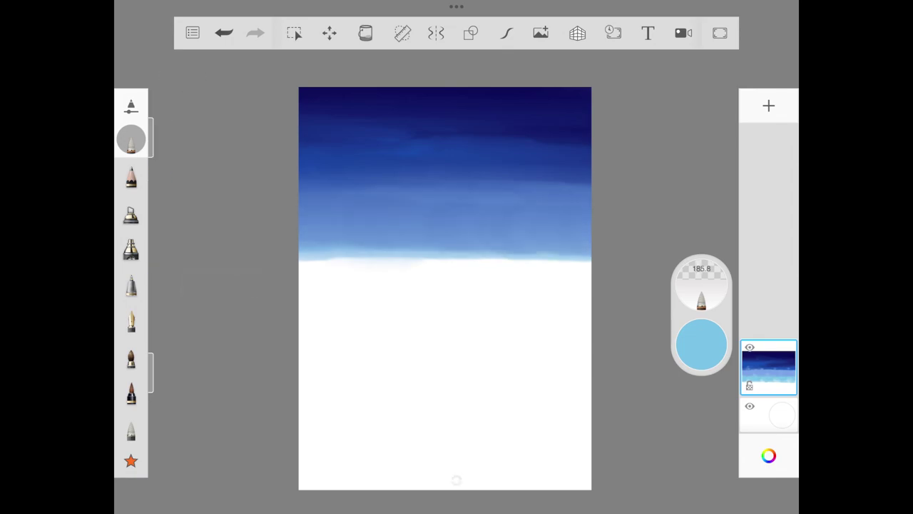
left_click_drag(300, 263, 582, 264)
left_click_drag(333, 266, 591, 267)
left_click_drag(299, 267, 414, 270)
left_click_drag(337, 264, 590, 266)
left_click_drag(300, 270, 506, 274)
left_click_drag(463, 278, 571, 265)
left_click_drag(309, 271, 511, 271)
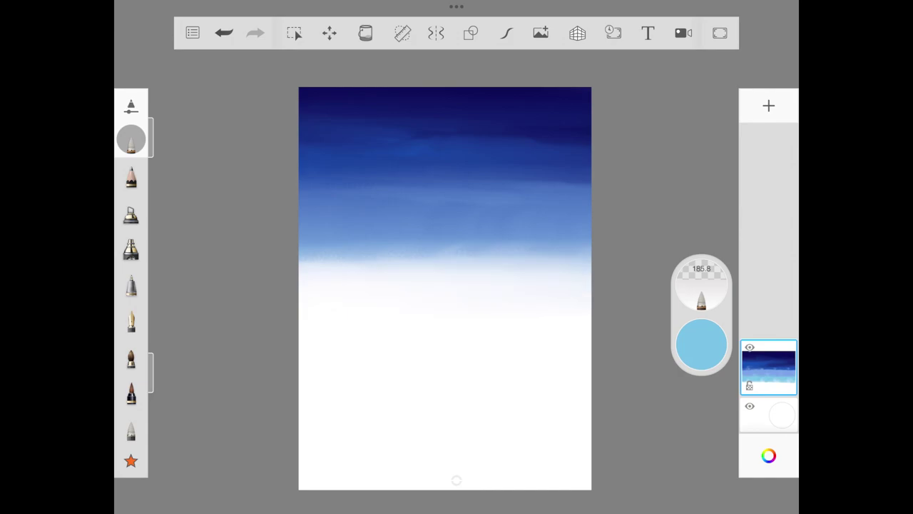
left_click_drag(151, 143, 151, 171)
mouse_move(299, 251)
left_mouse_down()
mouse_move(591, 257)
mouse_move(597, 286)
left_mouse_up()
left_click(701, 345)
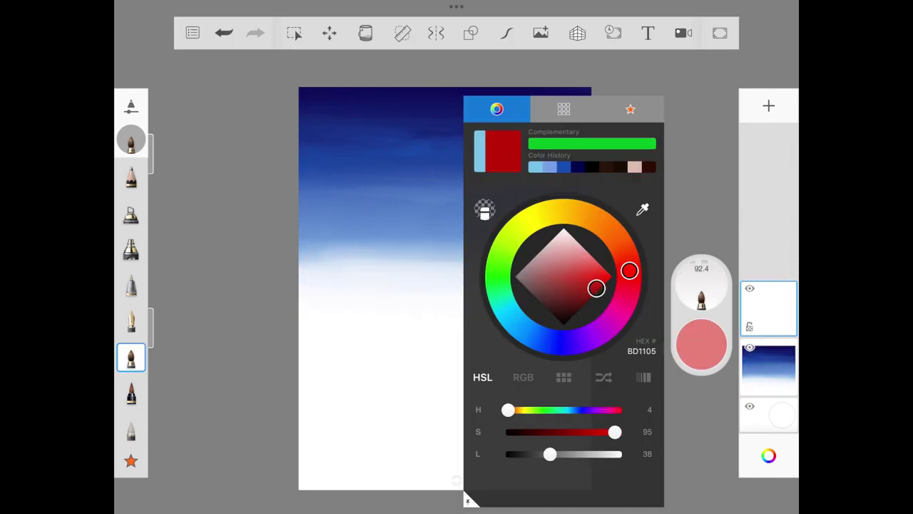
Step: Paint a deep red band across the horizon with a finer brush
left_click_drag(614, 235, 627, 258)
left_click(214, 285)
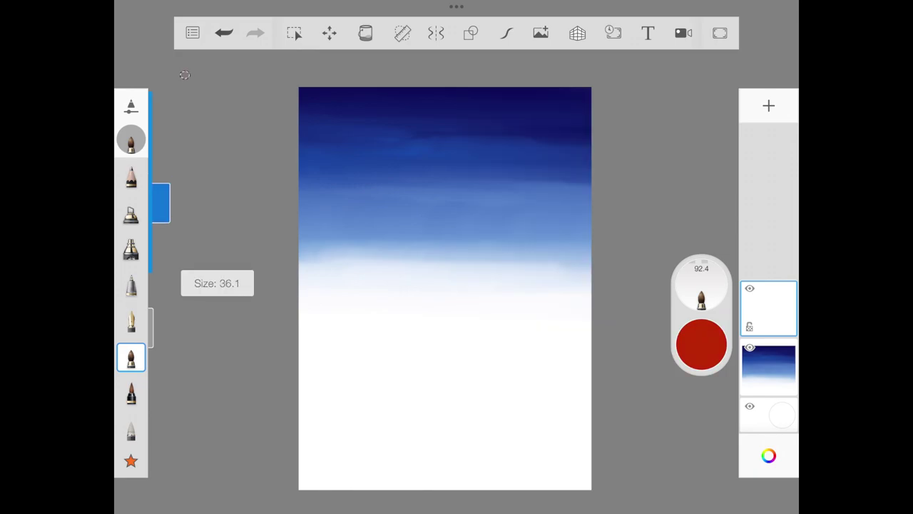
left_click_drag(151, 185, 152, 214)
mouse_move(300, 260)
left_mouse_down()
mouse_move(590, 266)
mouse_move(542, 256)
left_mouse_up()
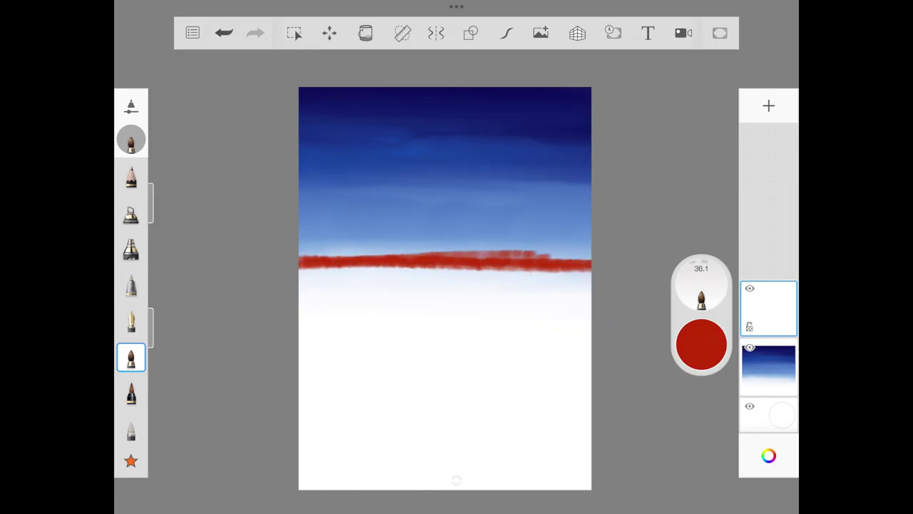
left_click_drag(430, 256, 590, 258)
left_click_drag(299, 253, 388, 244)
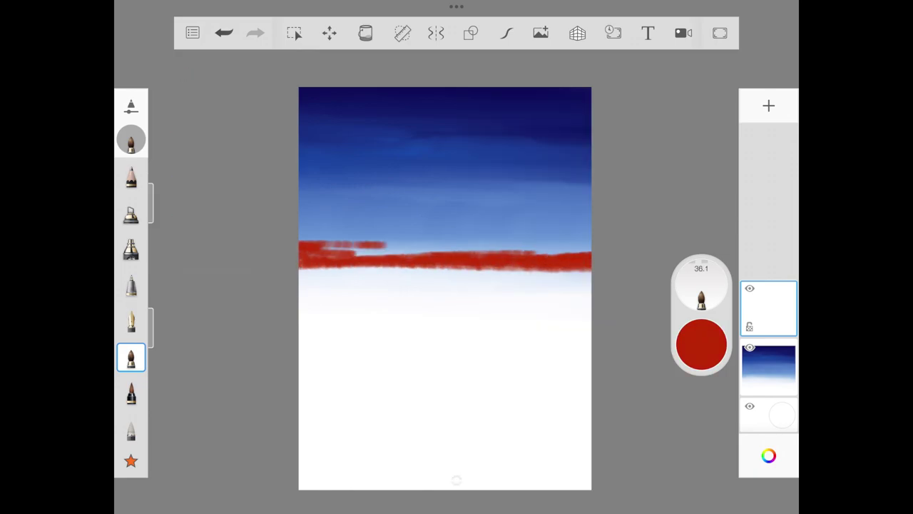
Step: Paint an orange stroke above the red band, then try a yellow shade
left_click(701, 345)
left_click_drag(627, 259, 609, 236)
left_click_drag(596, 287, 588, 275)
left_click(214, 286)
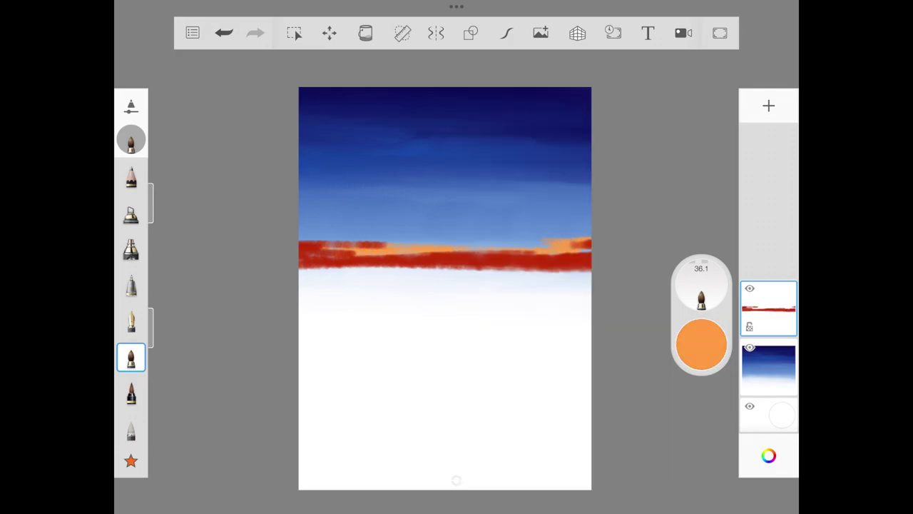
left_click_drag(591, 235, 311, 235)
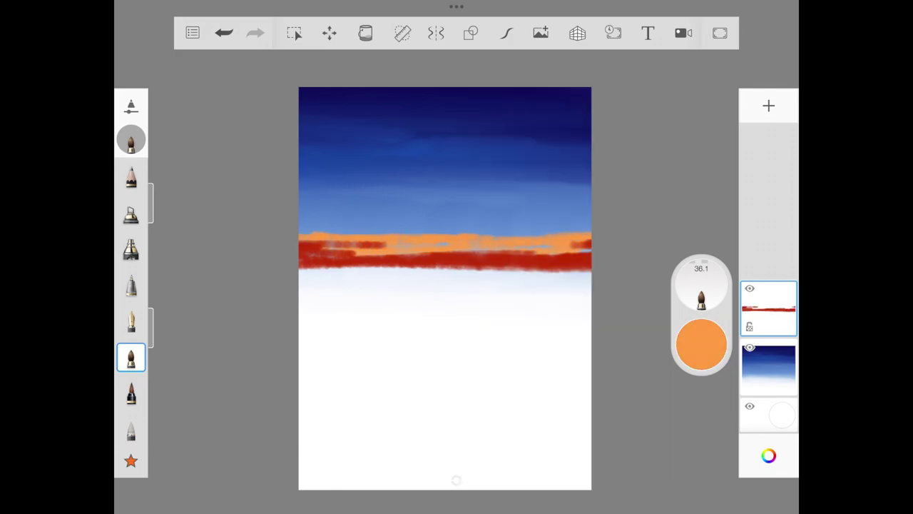
left_click(701, 346)
left_click_drag(610, 235, 599, 227)
left_click(214, 285)
left_click(701, 345)
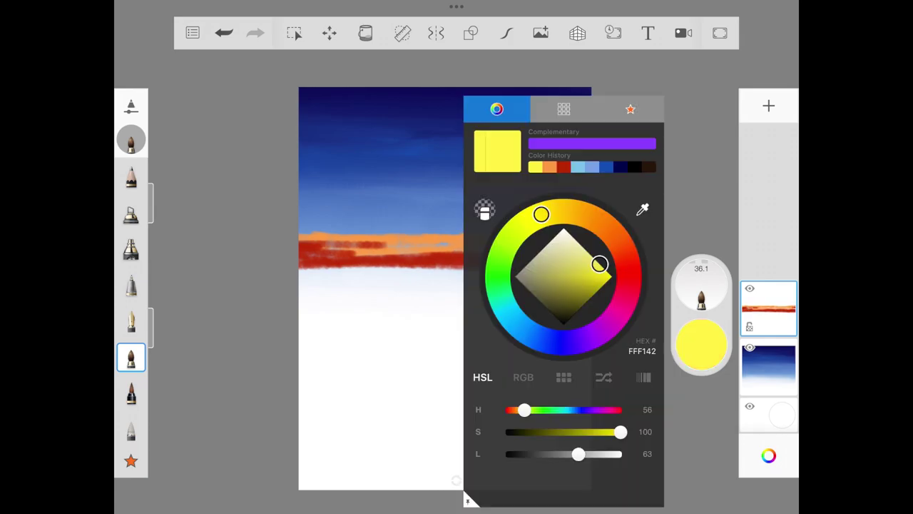
Step: Mix a new orange, stroke it across the horizon band, and open the brush library
left_click(214, 286)
left_click(701, 346)
left_click_drag(596, 267, 582, 246)
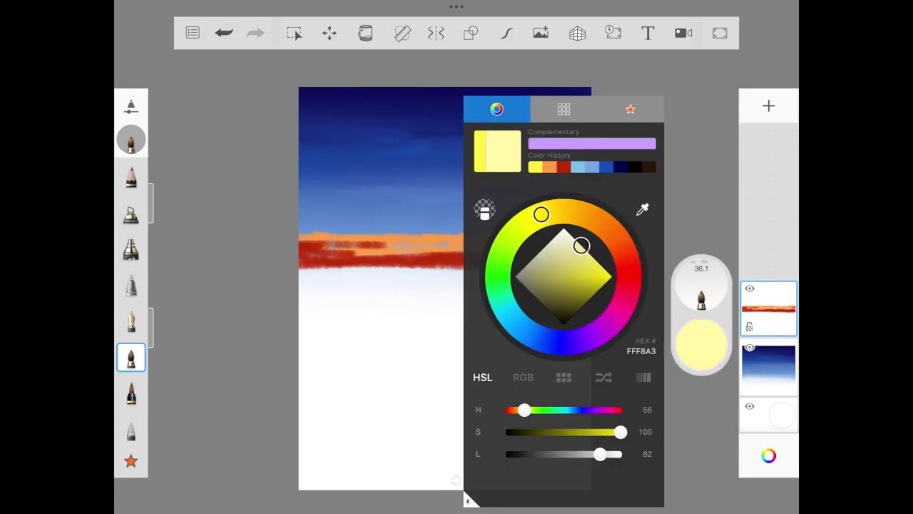
left_click_drag(540, 214, 599, 227)
left_click_drag(581, 246, 592, 264)
left_click(214, 286)
mouse_move(306, 232)
left_mouse_down()
mouse_move(589, 232)
mouse_move(478, 229)
left_mouse_up()
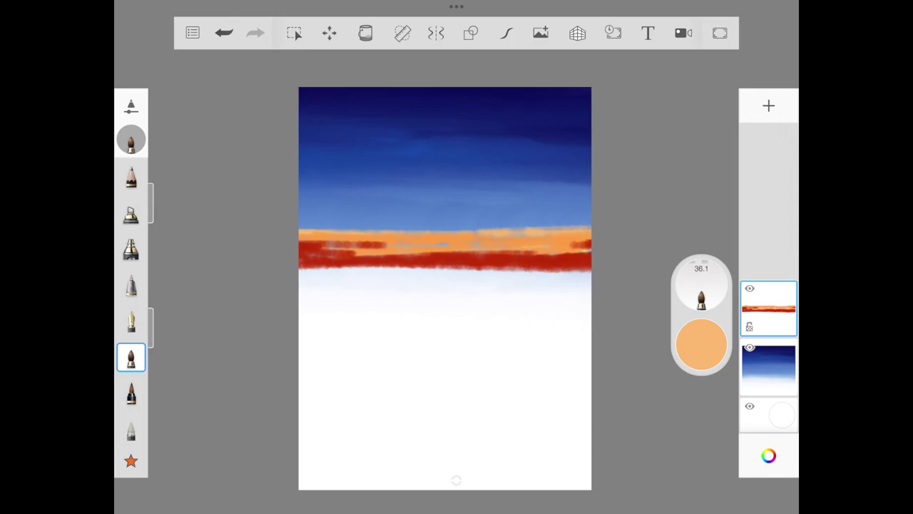
left_click(132, 358)
left_click(202, 105)
scroll(252, 321, "down", 5)
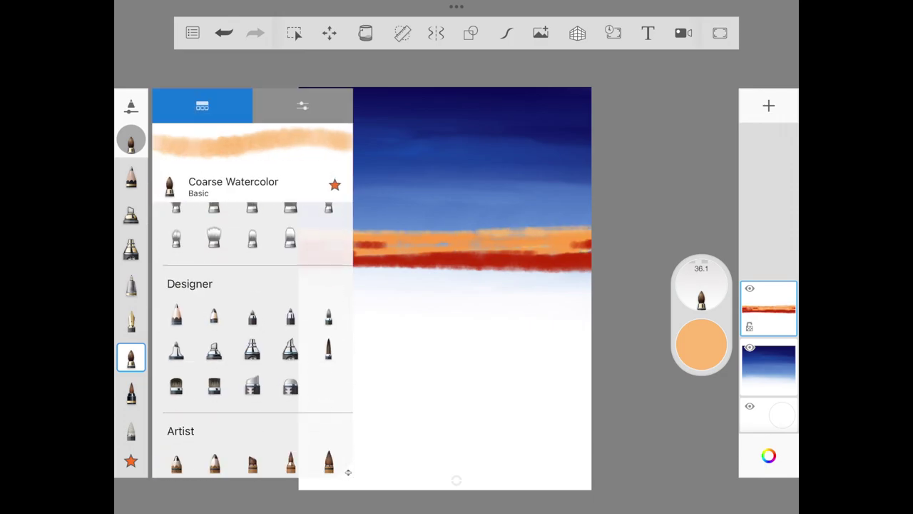
scroll(252, 321, "down", 5)
Step: Resize the Wash smudge brush and smear colours along the orange-red band
left_click(214, 357)
left_click_drag(266, 301, 193, 301)
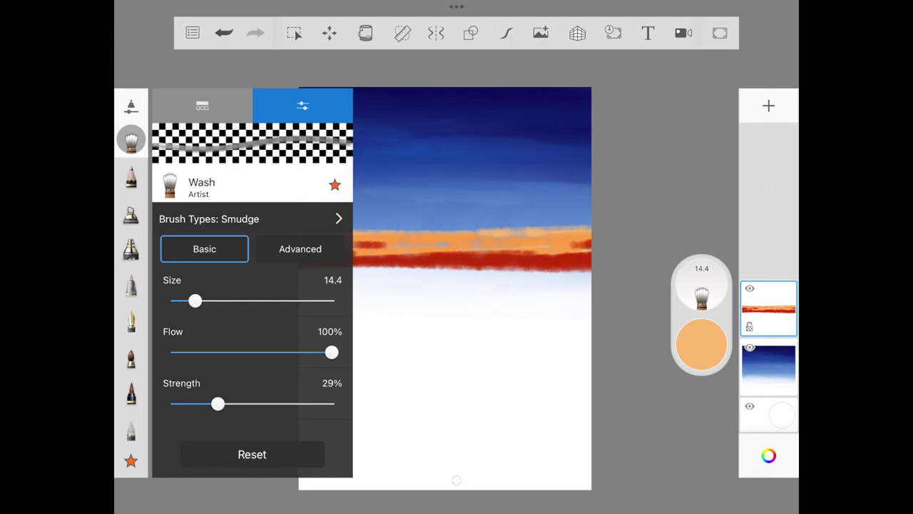
left_click(456, 356)
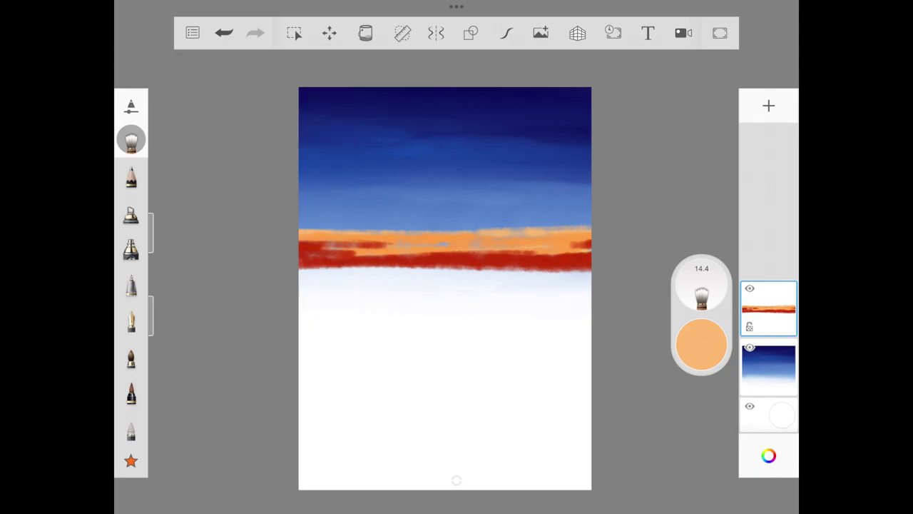
left_click_drag(701, 285, 701, 271)
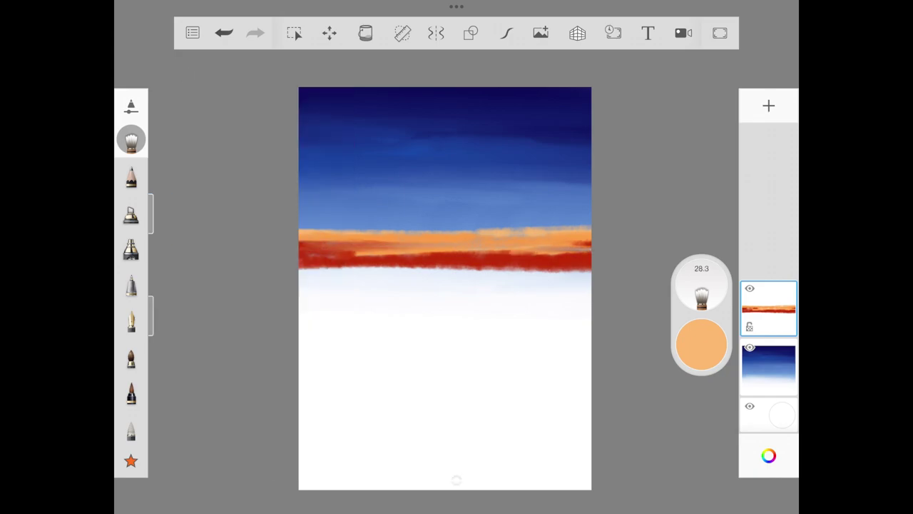
left_click_drag(152, 214, 151, 193)
left_click_drag(307, 254, 585, 254)
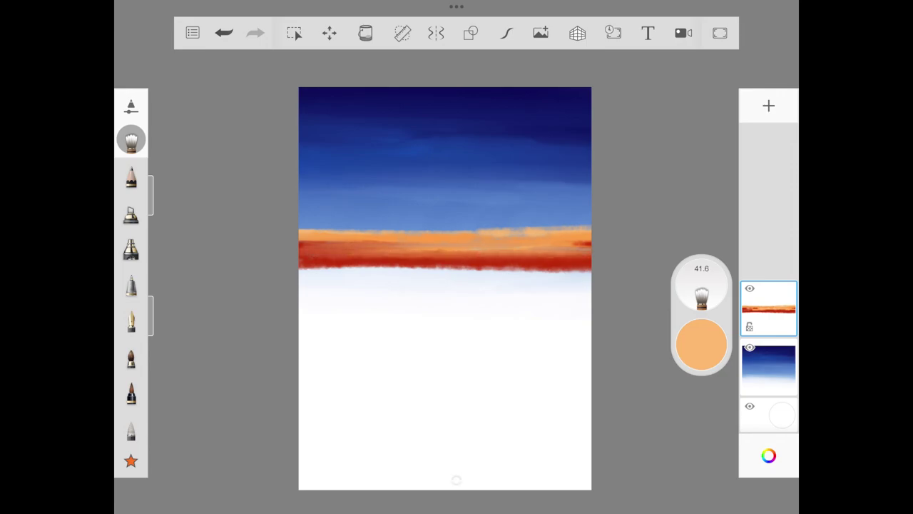
left_click_drag(420, 255, 569, 255)
Step: Blend the band's light orange top, left half and red lower edges
left_click_drag(151, 196, 152, 187)
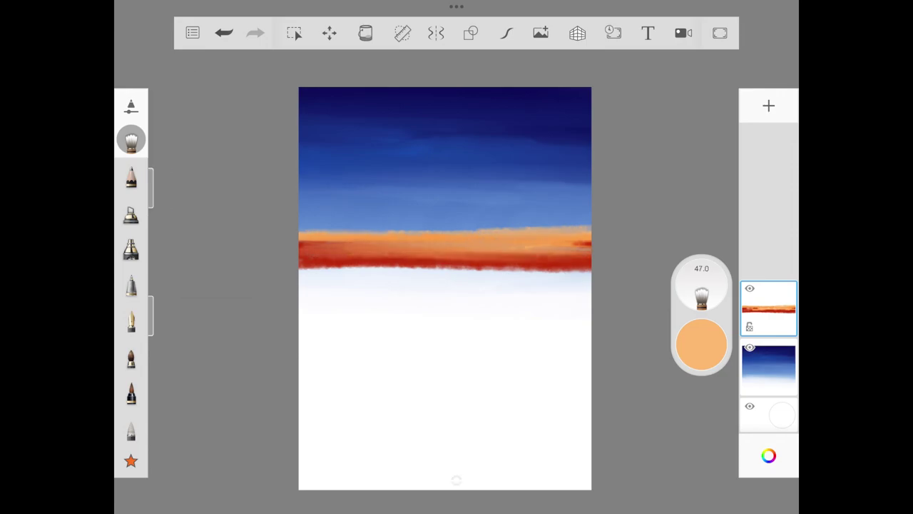
left_click_drag(486, 228, 587, 228)
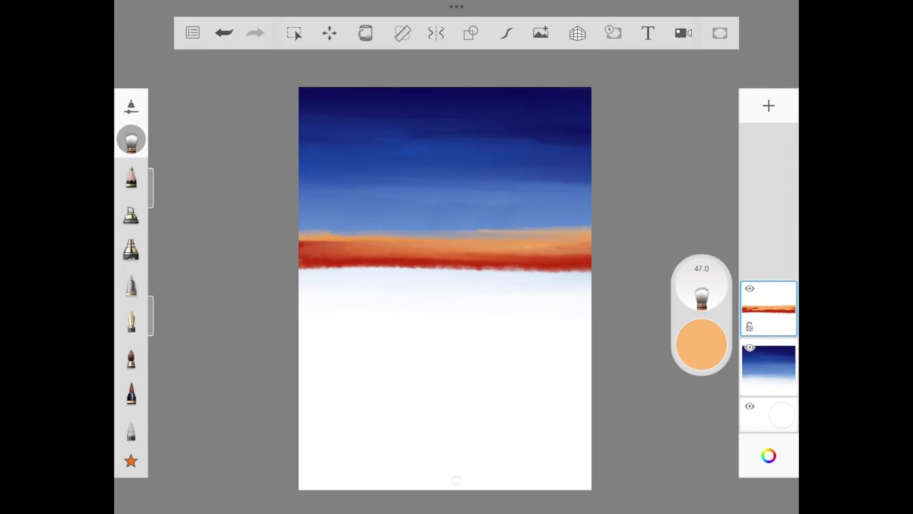
left_click_drag(500, 258, 591, 260)
left_click_drag(307, 244, 420, 248)
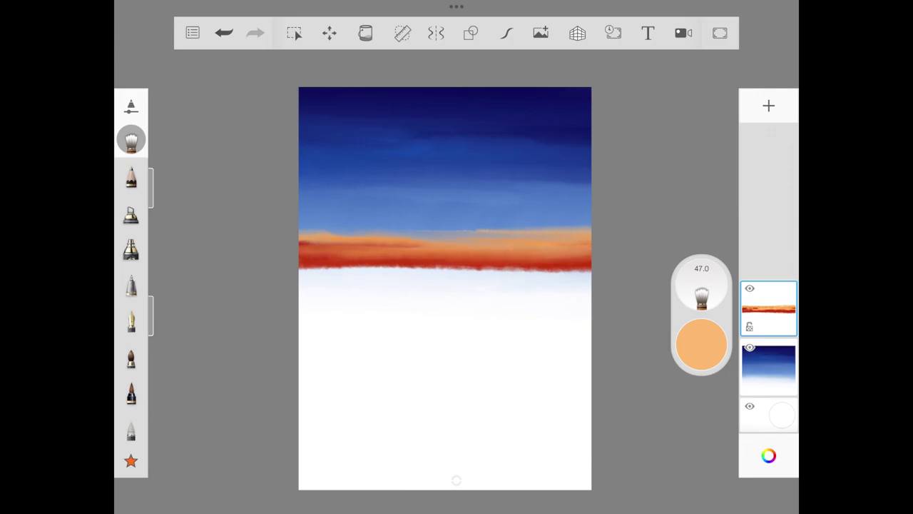
left_click_drag(302, 241, 418, 246)
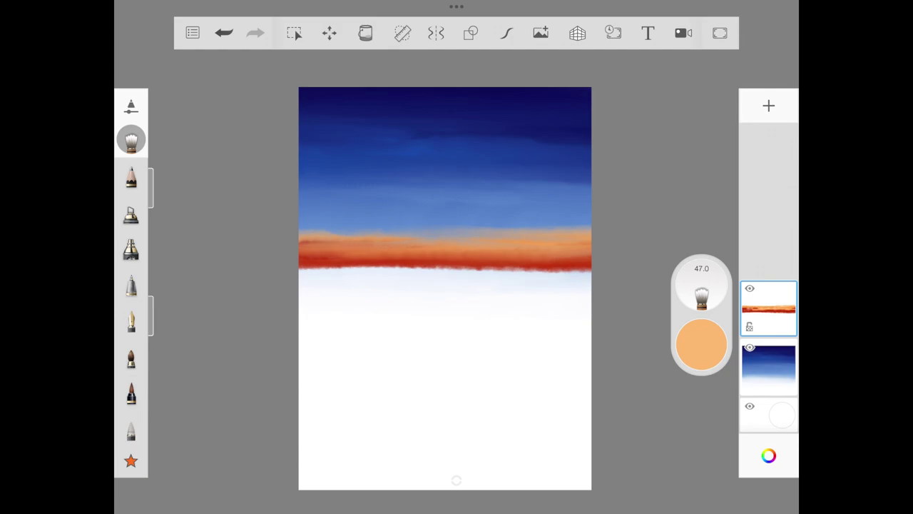
left_click_drag(585, 257, 325, 259)
left_click_drag(467, 268, 549, 269)
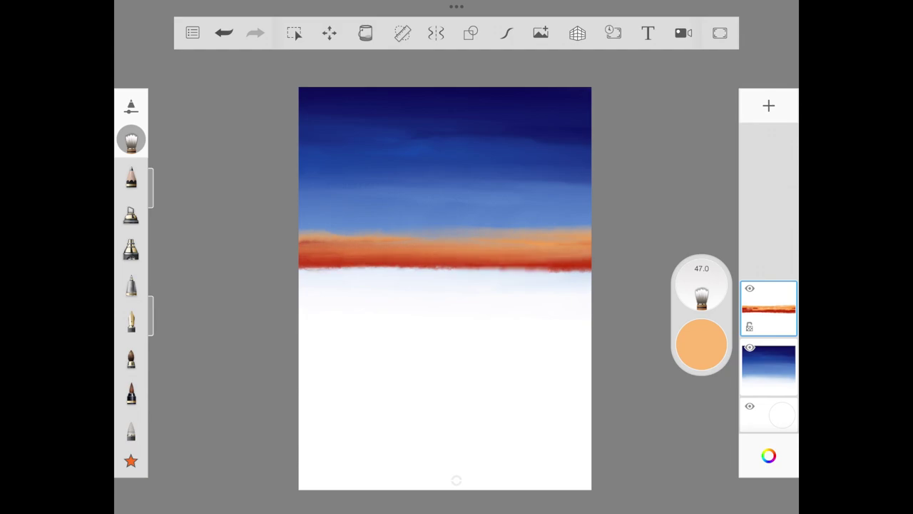
left_click_drag(303, 266, 435, 267)
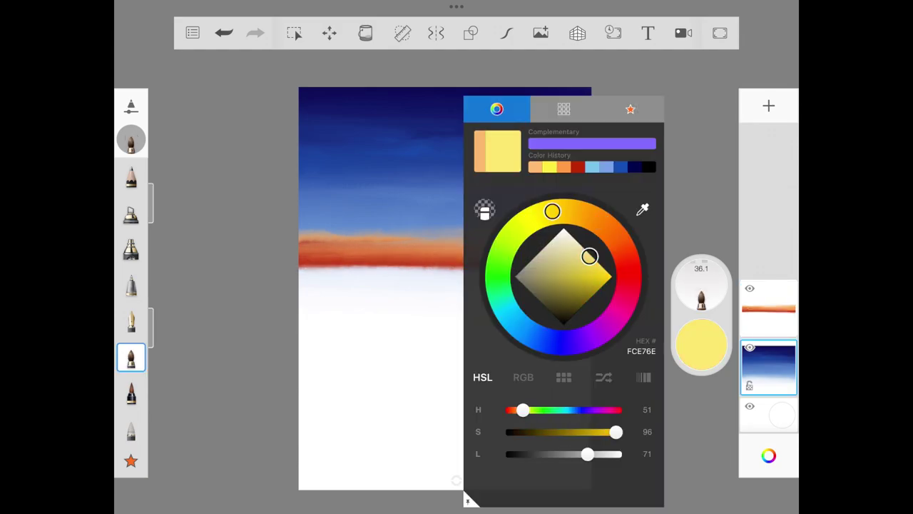
left_click(131, 249)
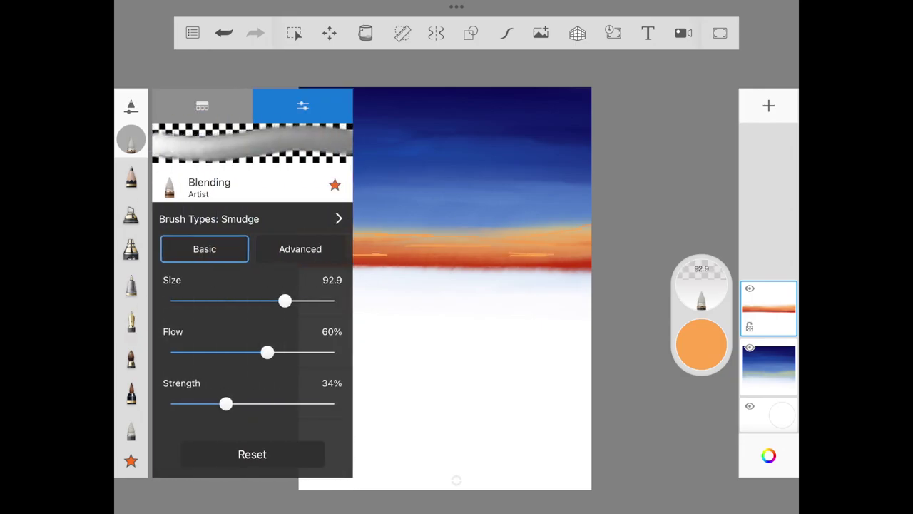
Step: Brush a light orange glow into the lower sky layer at brush size about 46.6
left_click_drag(285, 301, 184, 300)
left_click(456, 357)
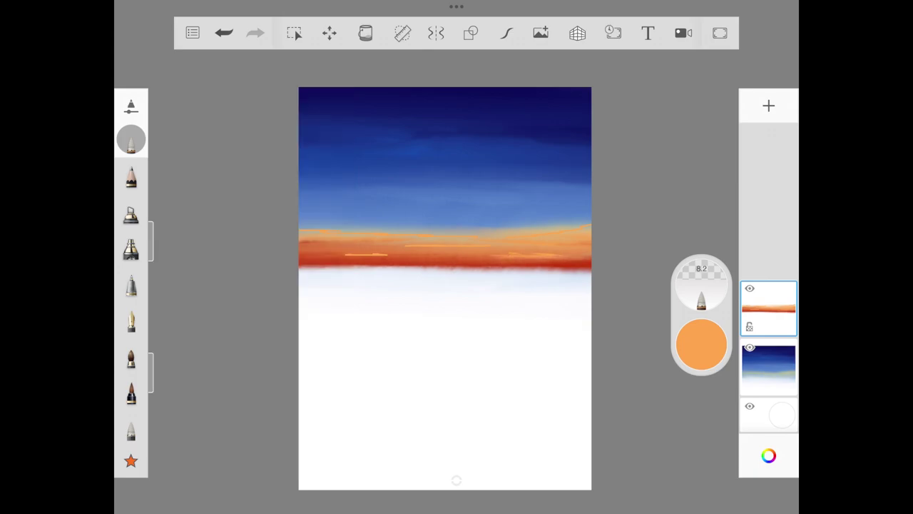
left_click_drag(151, 243, 151, 226)
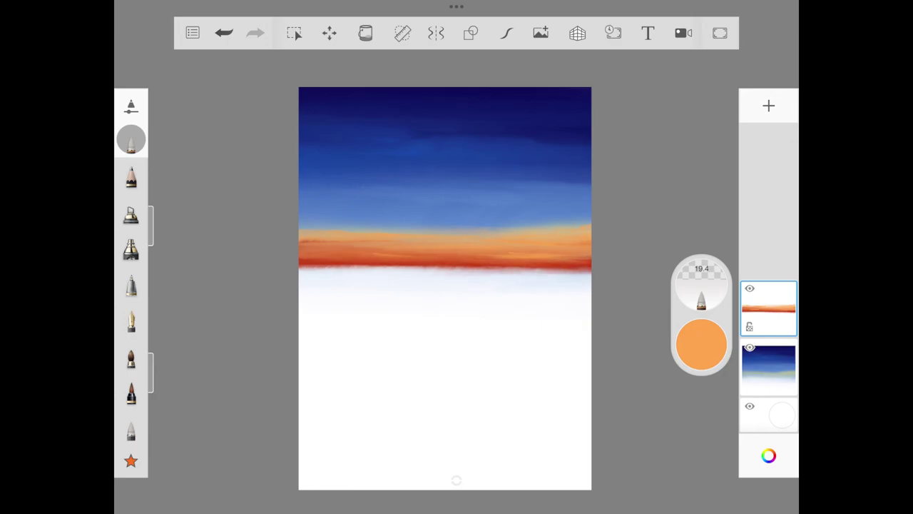
left_click(769, 367)
left_click_drag(151, 228, 151, 187)
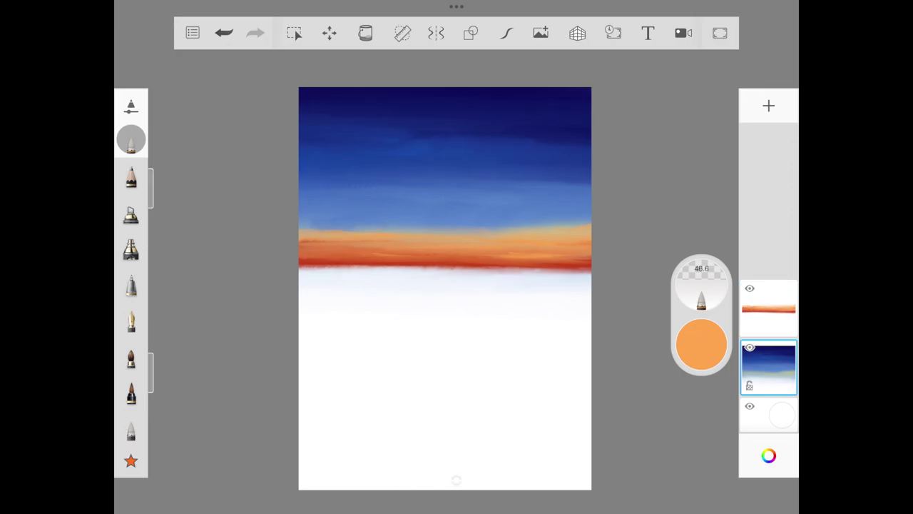
left_click_drag(574, 219, 464, 218)
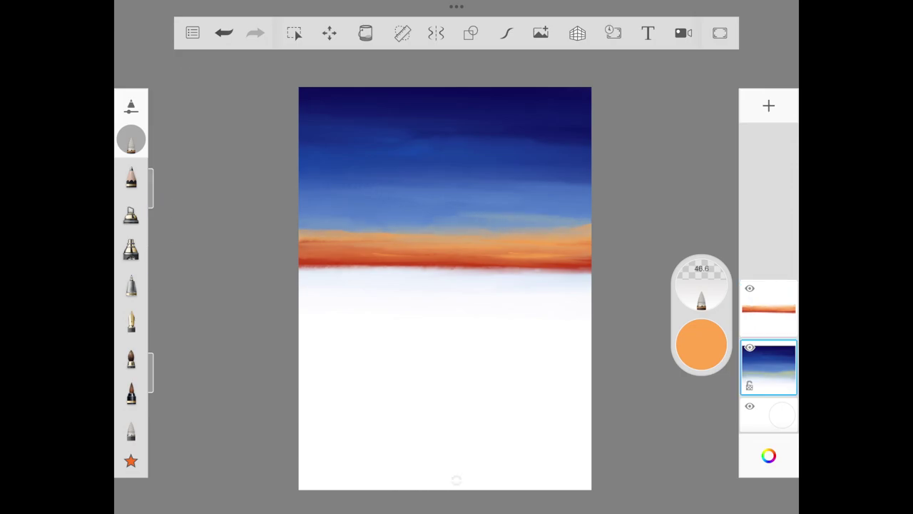
Step: Back on the orange horizon layer, brighten the glow within the band
left_click(769, 308)
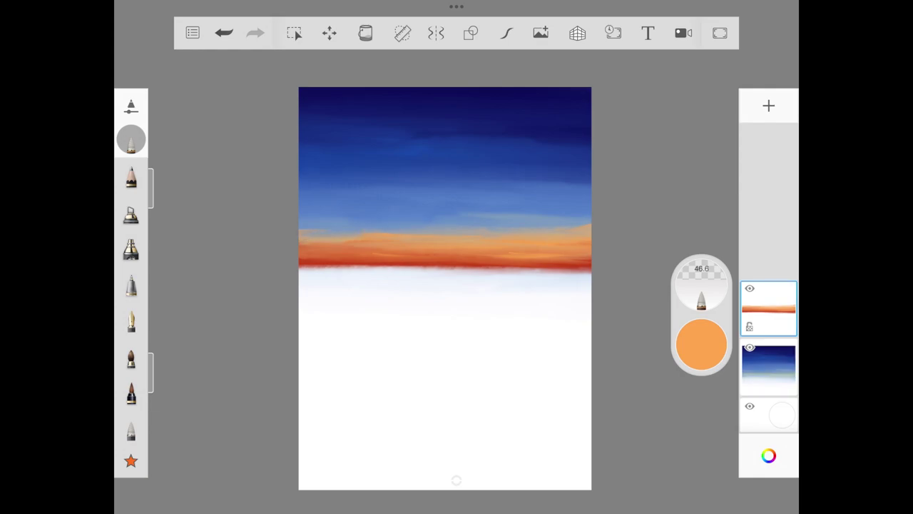
left_click_drag(151, 187, 151, 193)
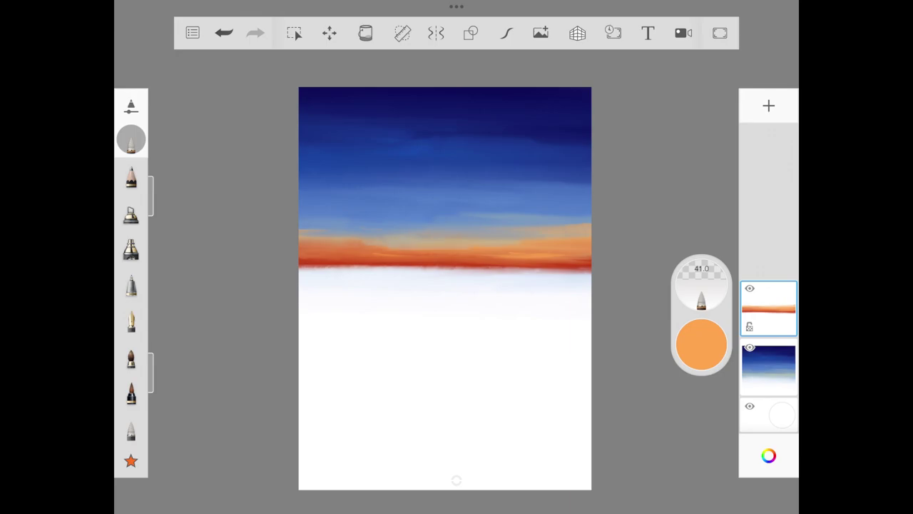
left_click_drag(451, 248, 331, 248)
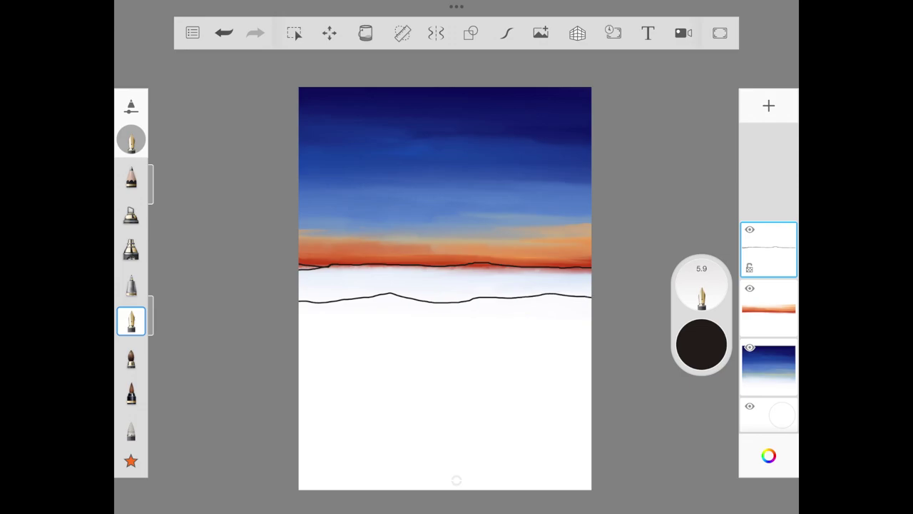
Step: Lay a redder dark-brown watercolour mass along the horizon, undoing the first stroke
left_click(701, 344)
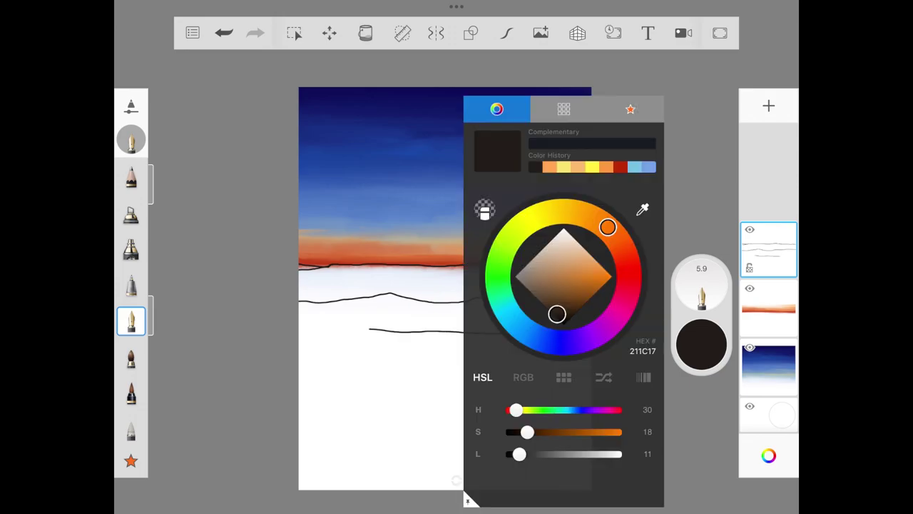
left_click_drag(608, 227, 624, 248)
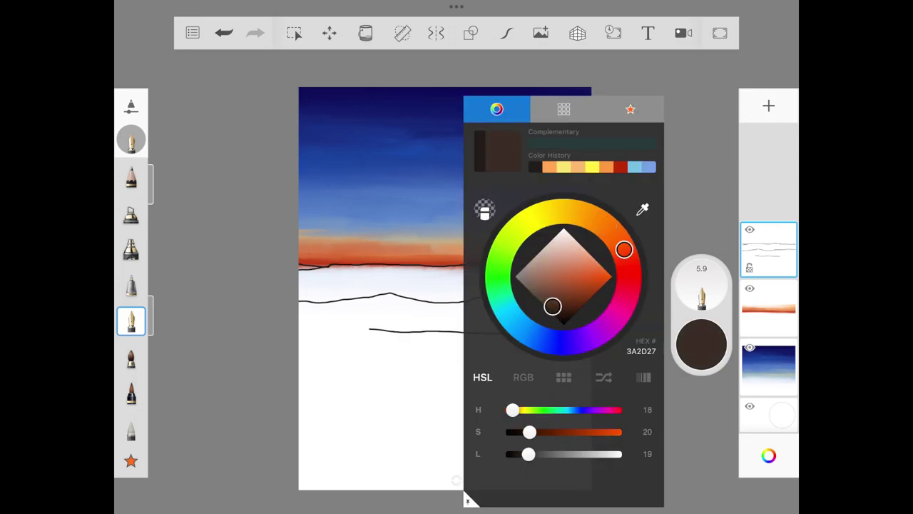
left_click(385, 393)
left_click_drag(300, 285, 396, 289)
left_click_drag(131, 143, 160, 107)
left_click_drag(300, 278, 475, 278)
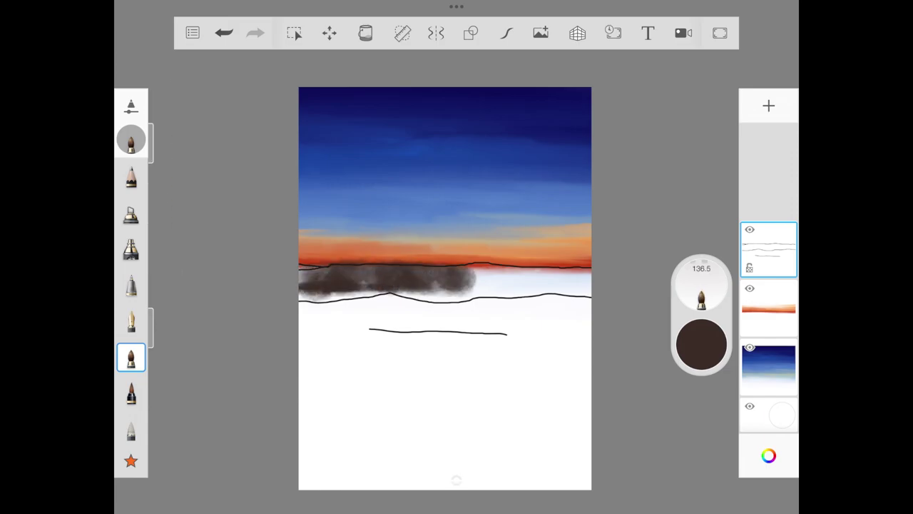
key("ctrl+z")
Step: Repaint the dark ridge across the full width and fill dark bands below it
left_click_drag(304, 282, 500, 282)
left_click_drag(408, 282, 591, 281)
left_click_drag(371, 313, 503, 314)
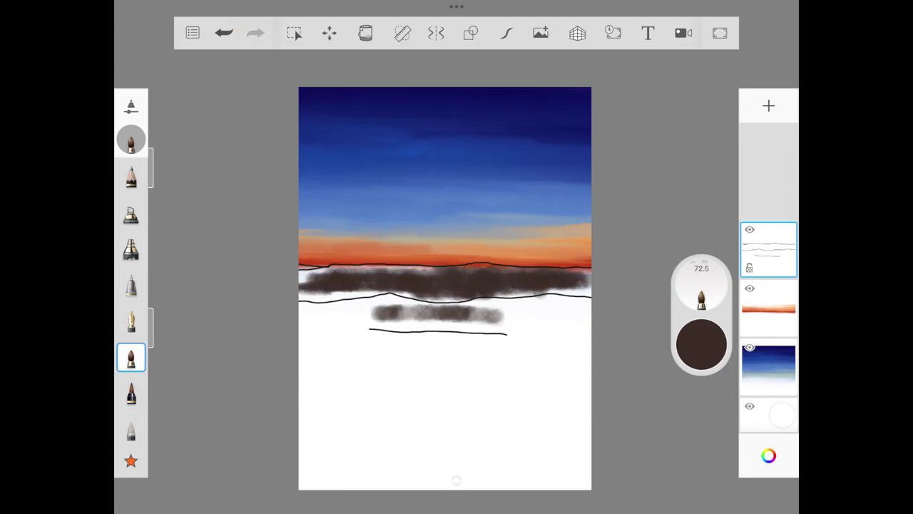
left_click_drag(314, 307, 428, 307)
left_click_drag(357, 310, 590, 311)
left_click_drag(382, 345, 485, 346)
Step: Paint reddish brown over the mountain bands and below the lowest line
left_click(701, 346)
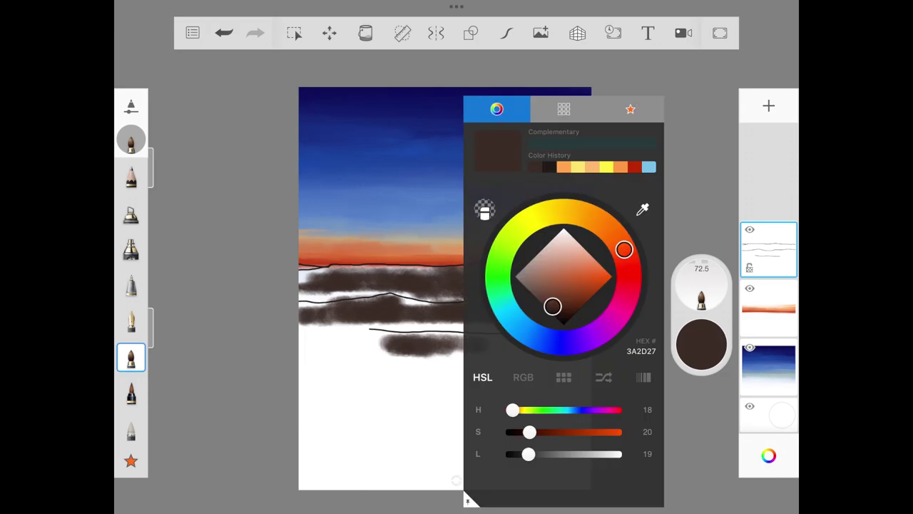
left_click(585, 285)
left_click(385, 400)
left_click_drag(300, 292, 442, 271)
left_click_drag(357, 270, 592, 289)
left_click_drag(456, 300, 533, 299)
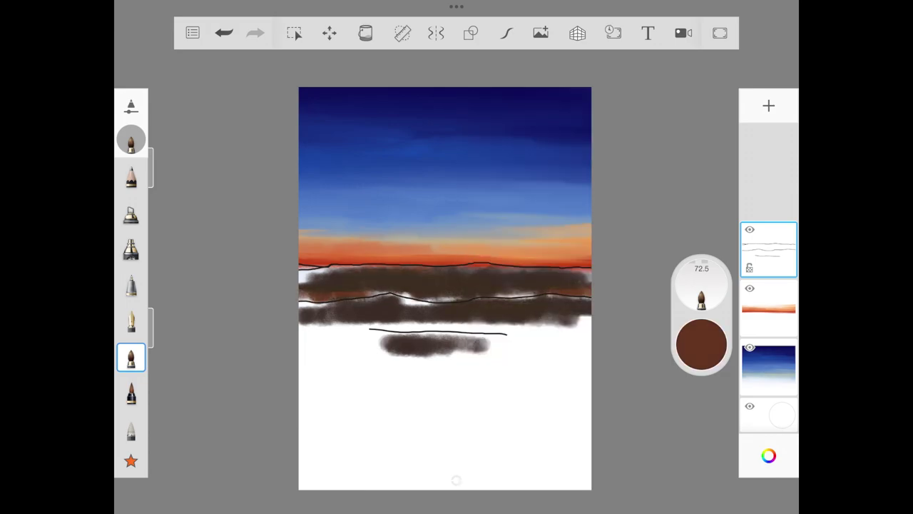
left_click_drag(371, 327, 571, 328)
left_click_drag(300, 332, 592, 325)
left_click_drag(353, 342, 496, 343)
Step: Darken the band's top edge and lower ridges with near-black at brush size 32.7
left_click(701, 346)
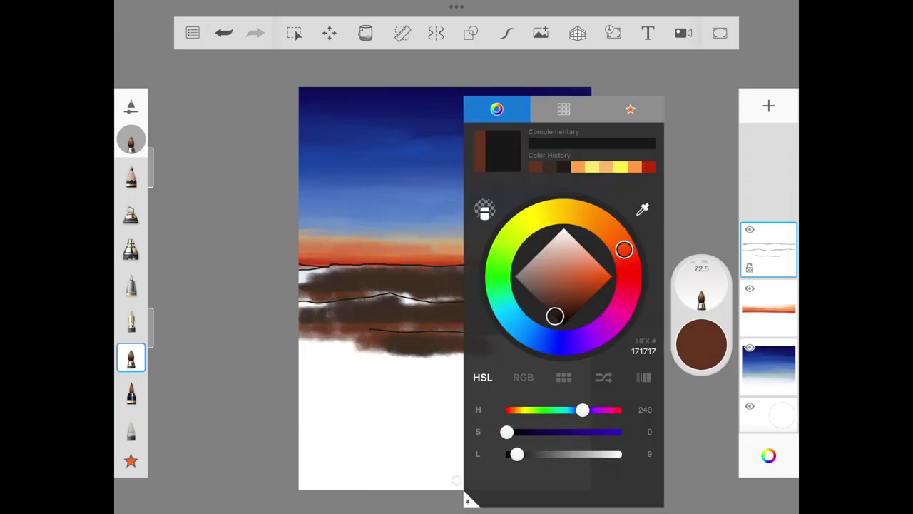
left_click(555, 321)
left_click(517, 431)
left_click(385, 400)
left_click_drag(701, 268, 701, 292)
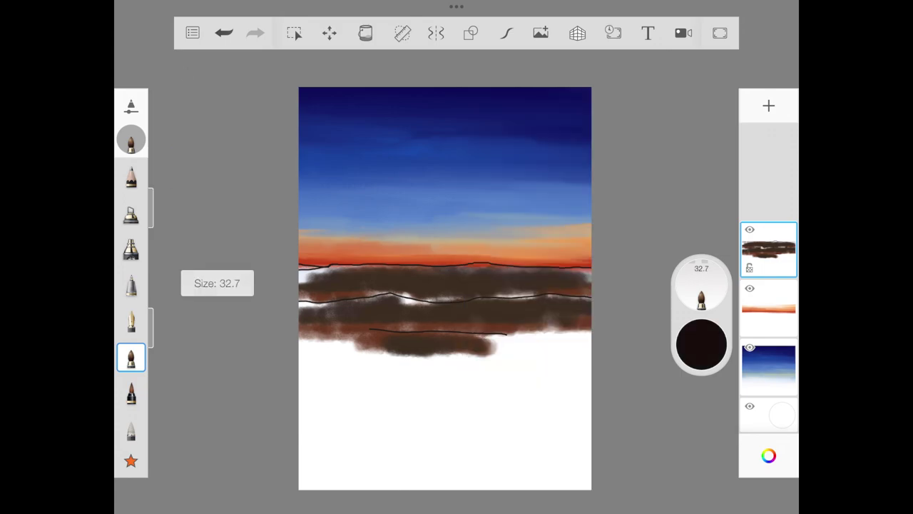
mouse_move(314, 270)
left_mouse_down()
mouse_move(591, 267)
mouse_move(299, 303)
mouse_move(331, 281)
left_mouse_up()
left_click_drag(343, 331, 515, 333)
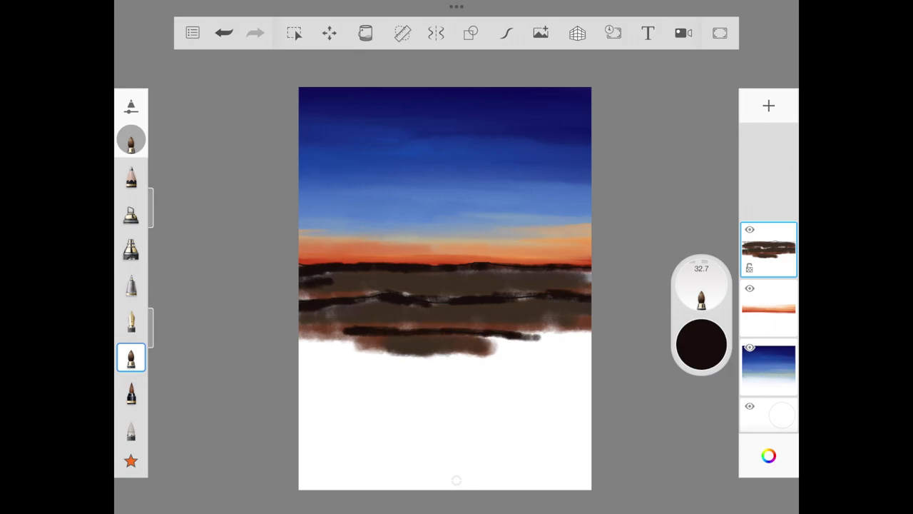
left_click(131, 358)
Step: Darken the lower dark band with an enlarged soft round brush
left_click(201, 105)
scroll(250, 321, "down", 6)
scroll(250, 321, "down", 6)
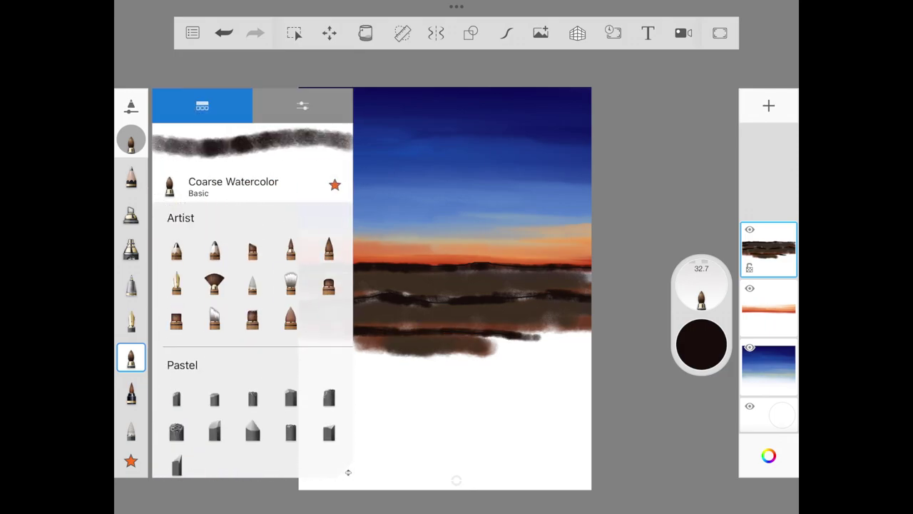
left_click(290, 285)
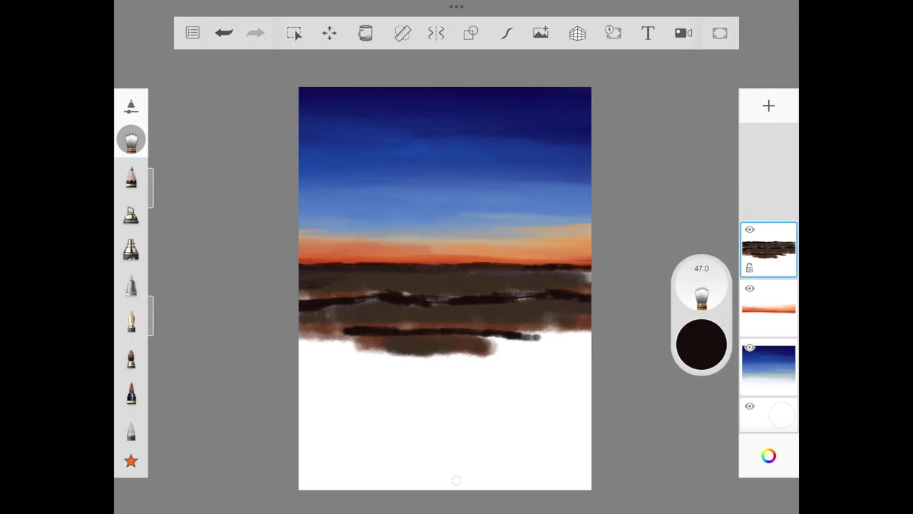
left_click_drag(702, 296, 701, 282)
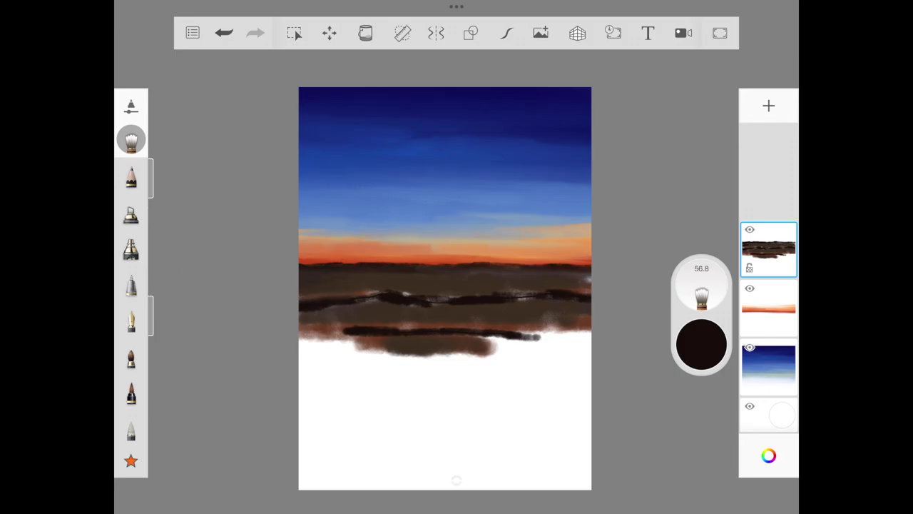
left_click_drag(357, 296, 472, 296)
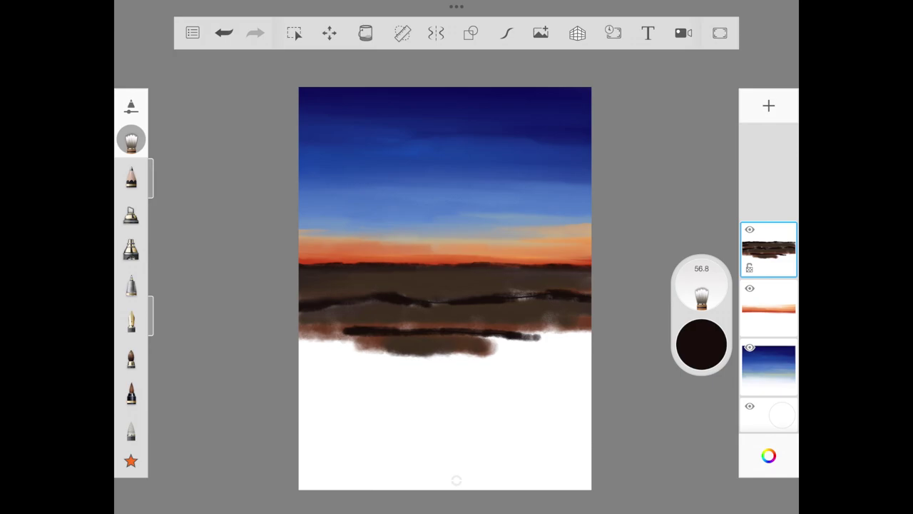
left_click_drag(576, 293, 364, 301)
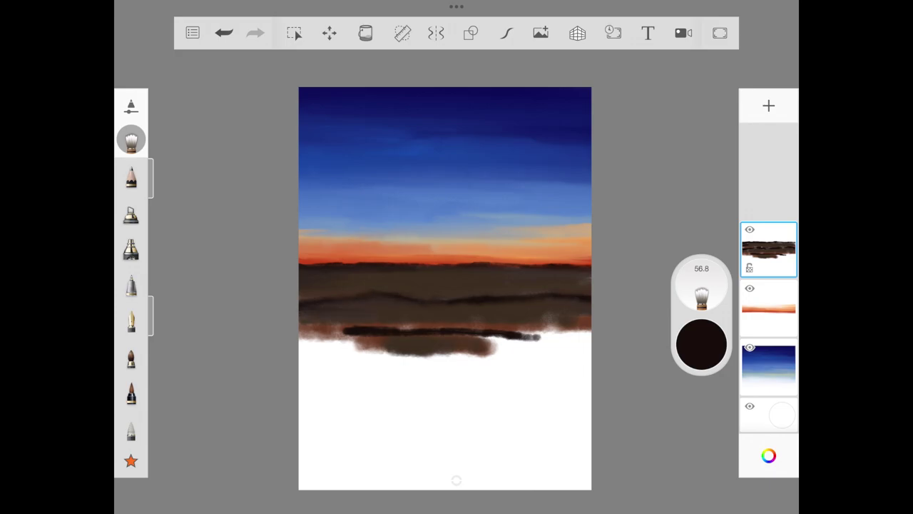
Step: Blend the band's bottom edge into a misty fade using a much larger brush
left_click_drag(400, 324, 443, 327)
left_click_drag(520, 327, 585, 332)
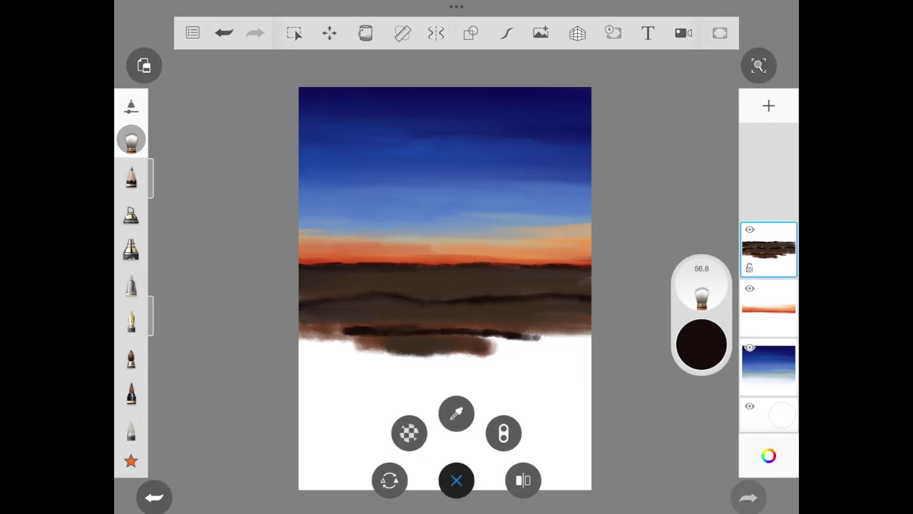
mouse_move(400, 323)
left_mouse_down()
mouse_move(307, 328)
mouse_move(556, 334)
mouse_move(378, 346)
left_mouse_up()
left_click_drag(151, 314, 151, 164)
mouse_move(500, 351)
left_mouse_down()
mouse_move(343, 349)
mouse_move(578, 353)
mouse_move(303, 339)
mouse_move(413, 349)
left_mouse_up()
mouse_move(303, 352)
left_mouse_down()
mouse_move(556, 351)
mouse_move(571, 342)
mouse_move(549, 328)
mouse_move(478, 341)
mouse_move(589, 347)
left_mouse_up()
mouse_move(471, 342)
left_mouse_down()
mouse_move(310, 337)
mouse_move(428, 357)
mouse_move(589, 358)
left_mouse_up()
Step: On a new layer, draw black fine-pen ridge lines for the mountains and hills
left_click(768, 105)
left_click(768, 455)
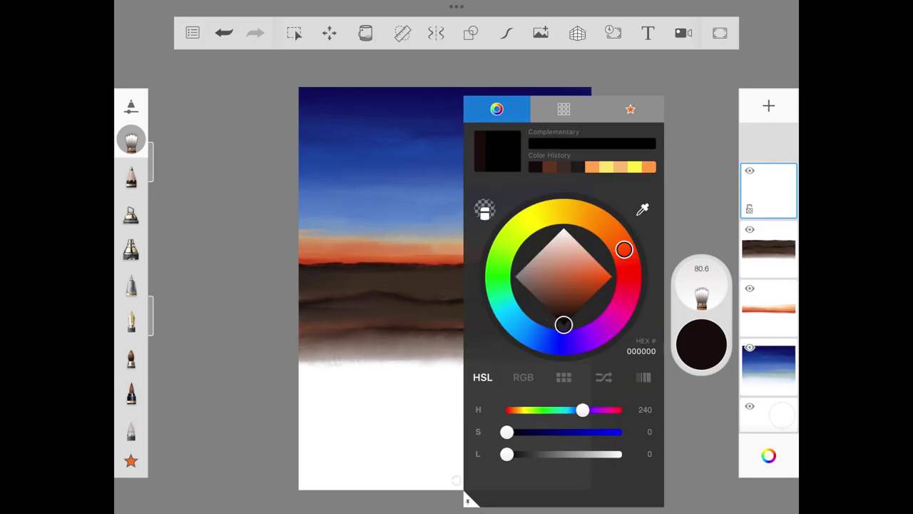
left_click(131, 358)
left_click(131, 321)
left_click_drag(588, 256, 549, 278)
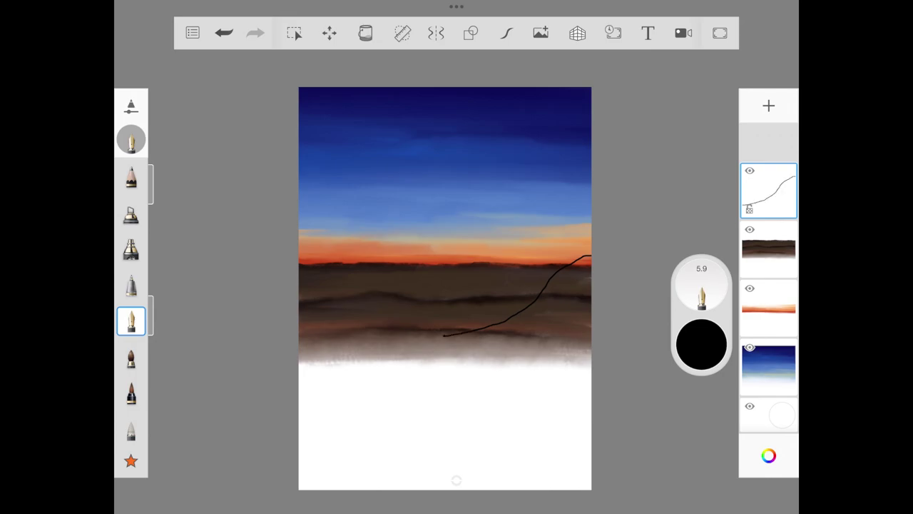
mouse_move(300, 342)
left_mouse_down()
mouse_move(385, 314)
mouse_move(449, 337)
left_mouse_up()
left_click_drag(298, 372, 378, 352)
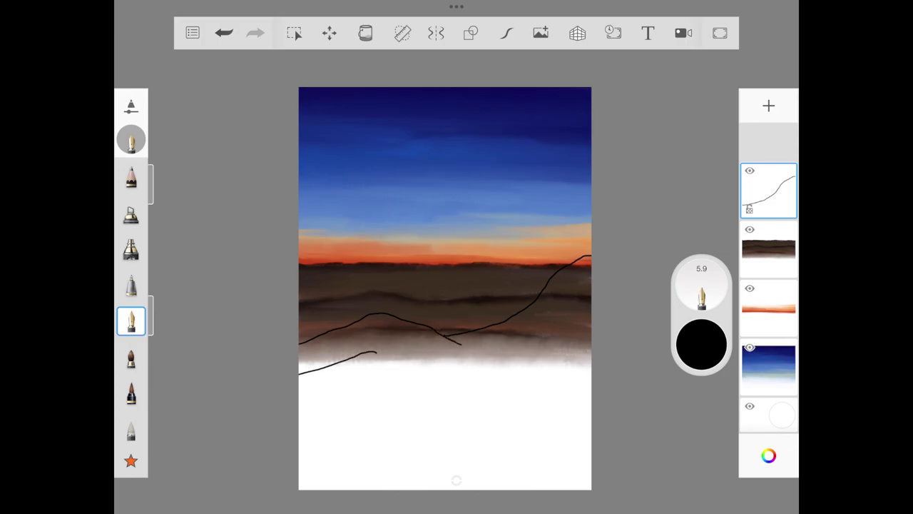
left_click_drag(432, 365, 483, 373)
Step: Outline the winding river's banks, the shorelines and a short right-hand ridge detail
left_click_drag(436, 416, 470, 485)
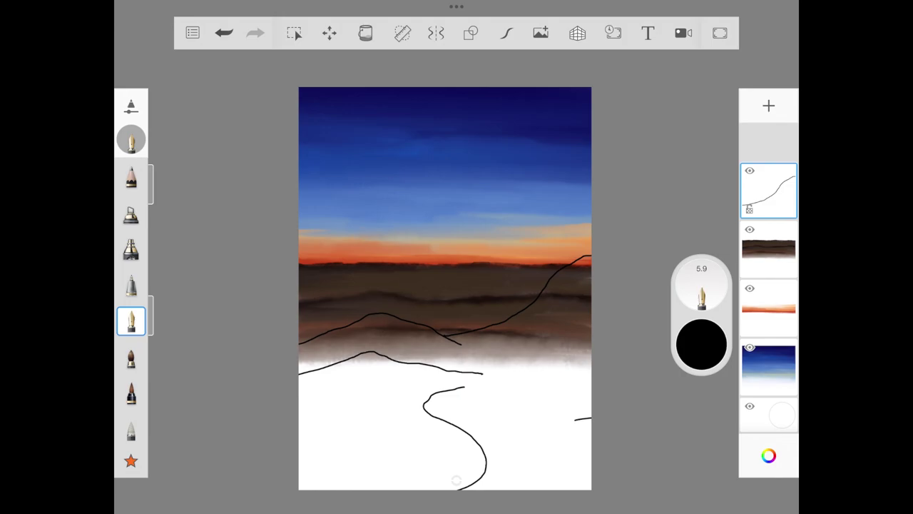
left_click_drag(589, 417, 503, 488)
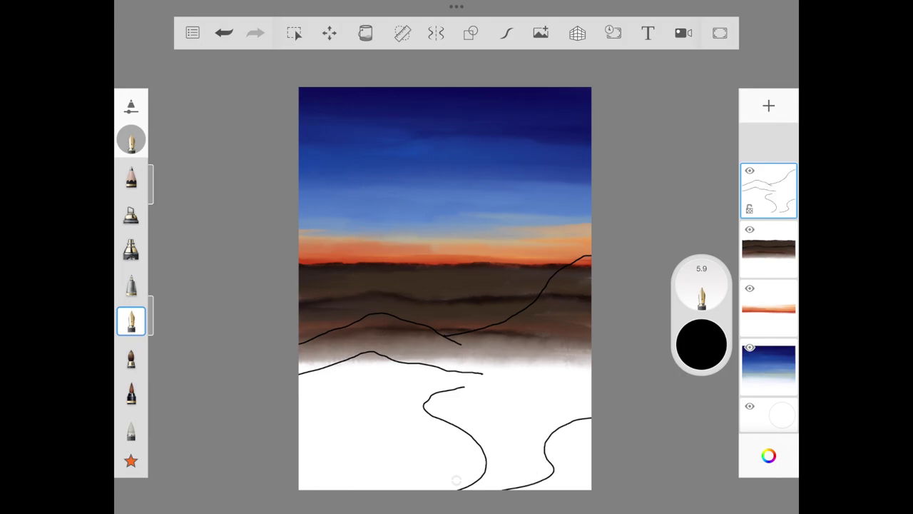
left_click_drag(462, 403, 590, 408)
left_click_drag(463, 400, 585, 340)
mouse_move(492, 355)
left_mouse_down()
mouse_move(518, 353)
mouse_move(591, 285)
left_mouse_up()
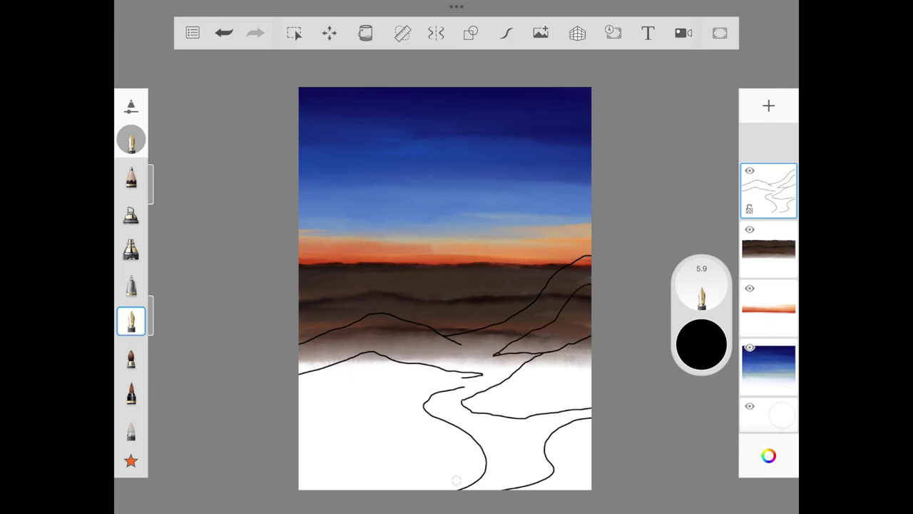
left_click_drag(462, 378, 299, 399)
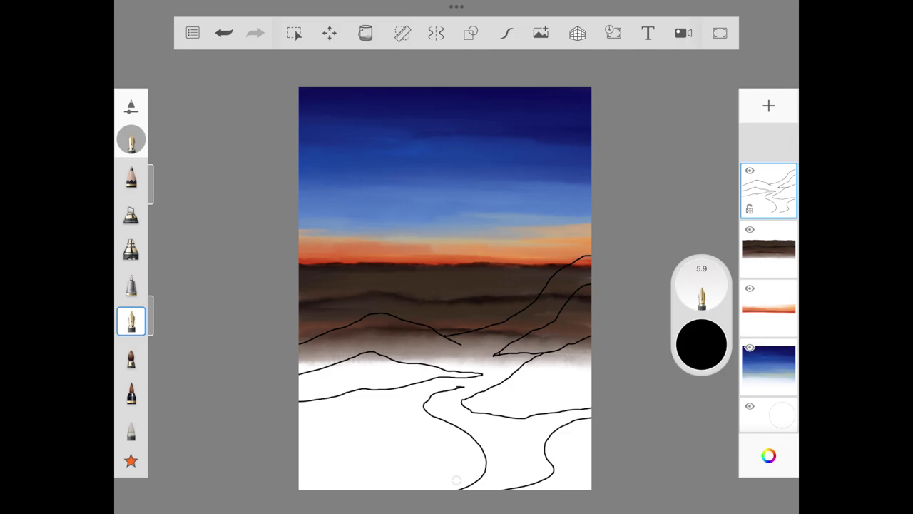
mouse_move(460, 385)
left_mouse_down()
mouse_move(370, 391)
mouse_move(300, 427)
left_mouse_up()
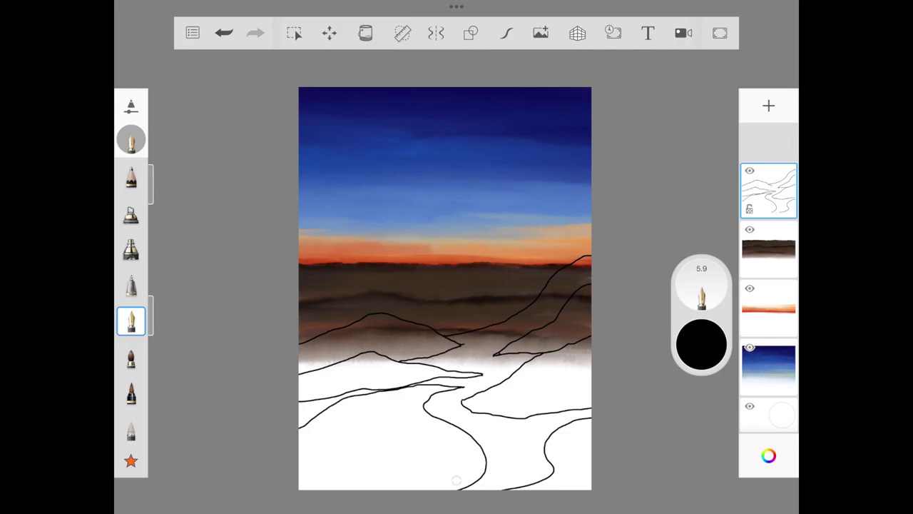
Step: Fill four outlined right-side regions with black, then undo those fills
left_click(364, 33)
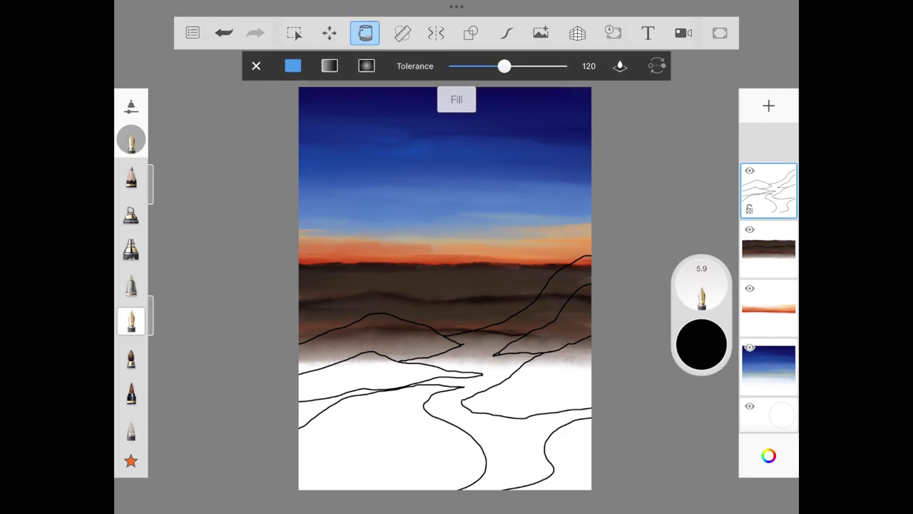
left_click(563, 285)
left_click(556, 321)
left_click(528, 385)
left_click(563, 449)
left_click(224, 32)
left_click(224, 33)
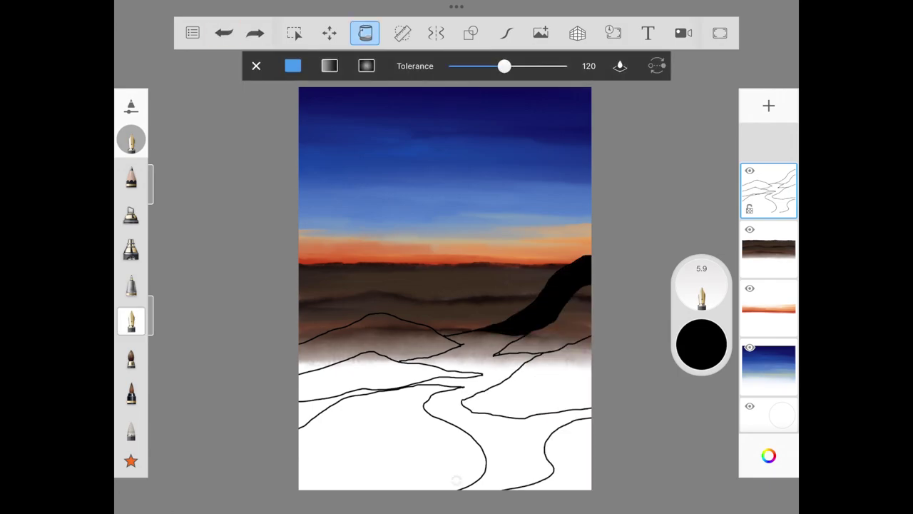
Step: Fill the left-middle, bottom-left, bottom-right, right-middle and upper-right hills with black
left_click(371, 371)
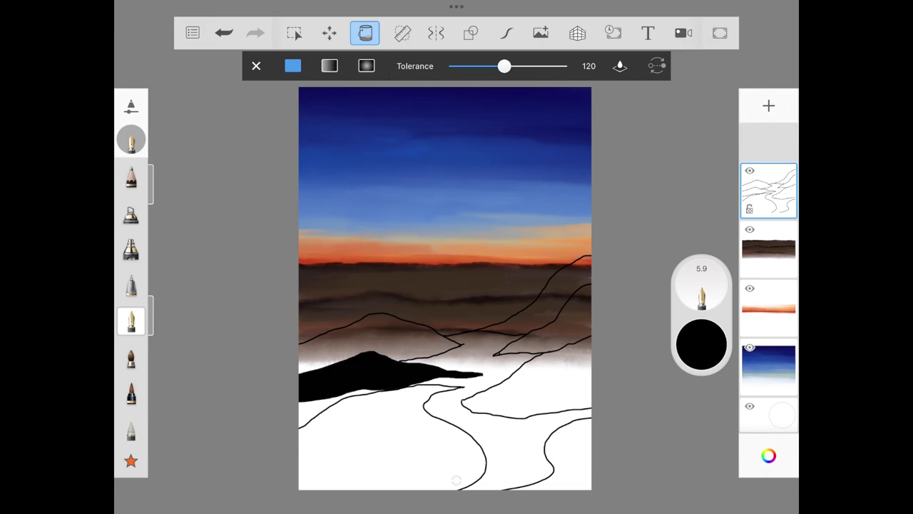
left_click(371, 442)
left_click(567, 457)
left_click(528, 385)
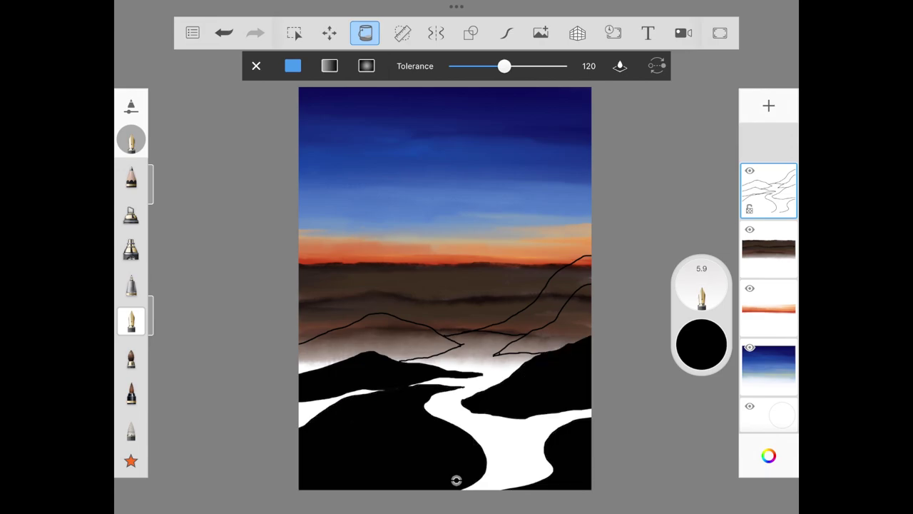
left_click(564, 314)
Step: Fill two distant mountains with dark grey
left_click(701, 345)
left_click(549, 293)
left_click(378, 214)
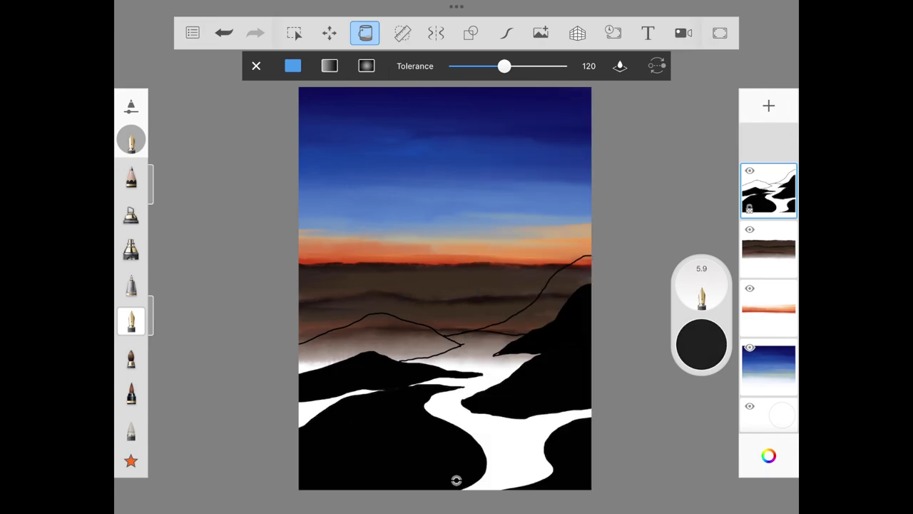
left_click(542, 307)
left_click(371, 335)
Step: Reset the colour to dark grey 1F1F1F, fill the far left and right mountains, then exit Fill
left_click(701, 345)
left_click(638, 167)
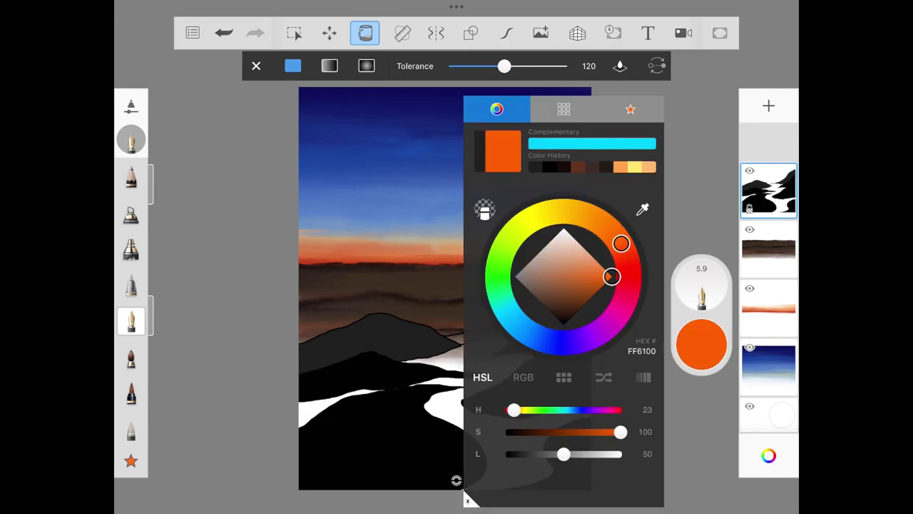
left_click(550, 167)
left_click(378, 214)
left_click(371, 442)
left_click(528, 342)
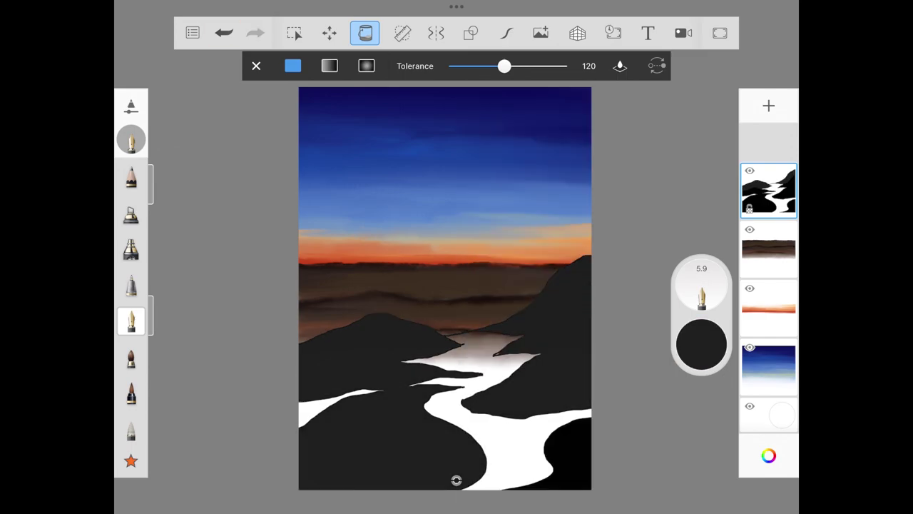
left_click(131, 321)
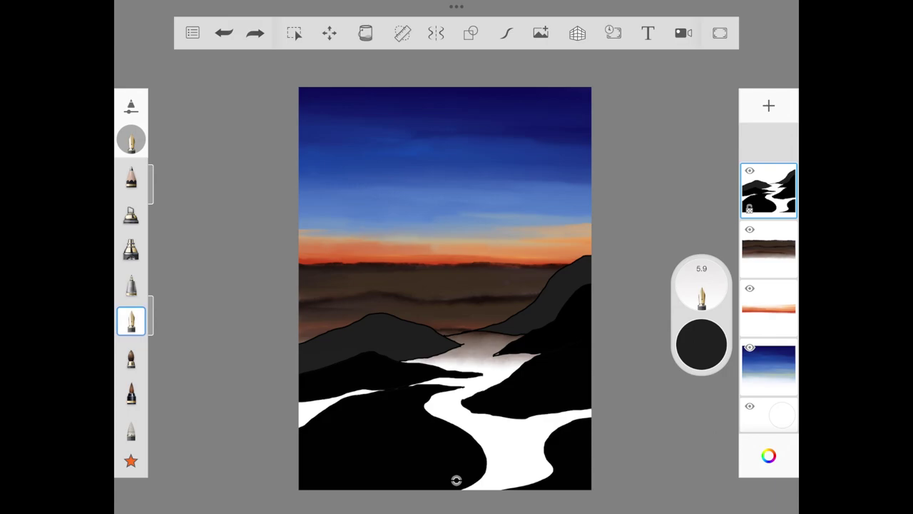
left_click(131, 105)
scroll(250, 321, "down", 5)
scroll(250, 321, "down", 5)
scroll(250, 321, "up", 5)
Step: Paint very dark brown on the grey left hill and dark golden-brown highlights on the right mountain
left_click(701, 346)
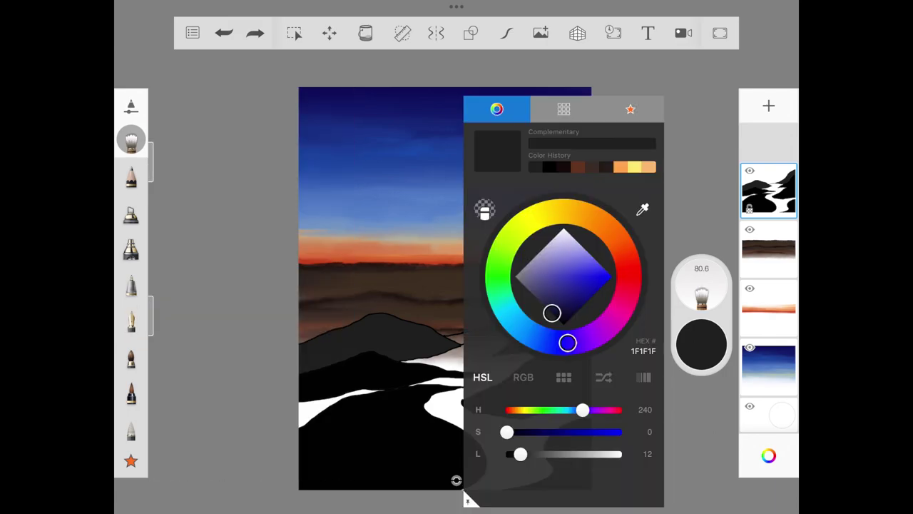
left_click(626, 257)
left_click(571, 307)
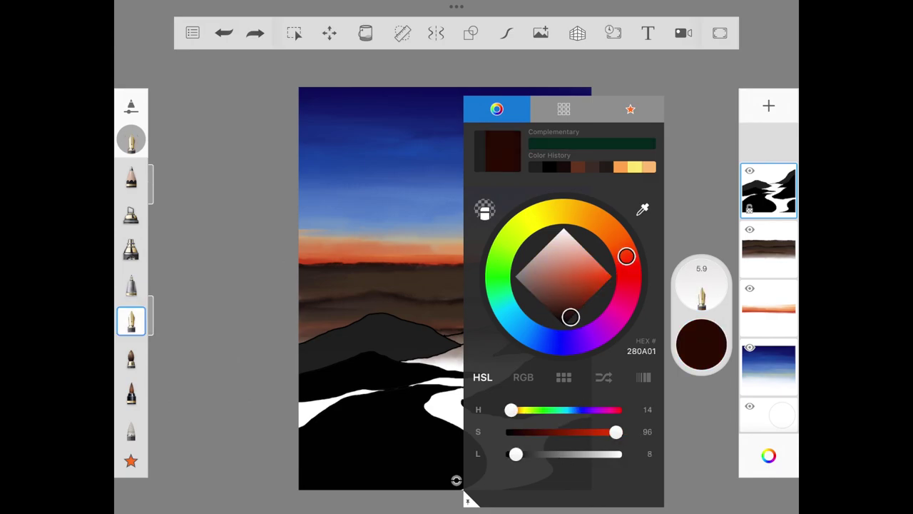
left_click(428, 285)
left_click_drag(339, 342, 428, 344)
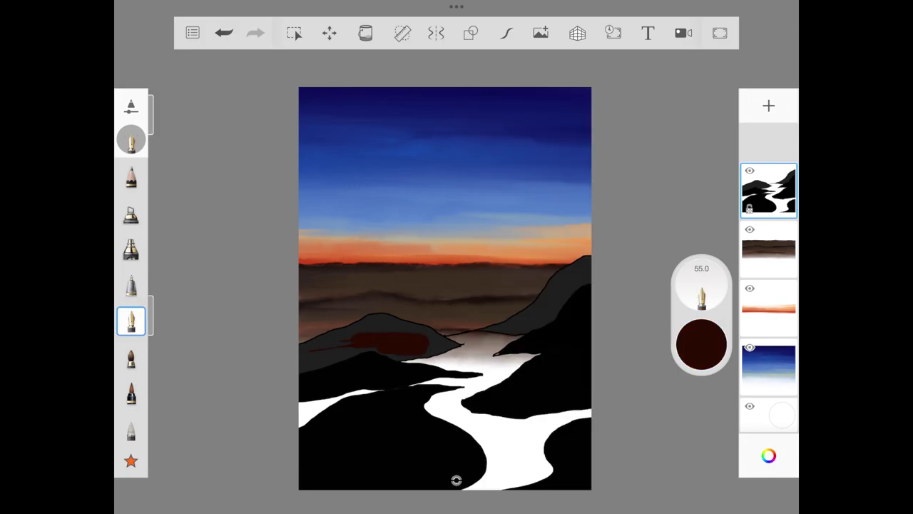
left_click(701, 346)
left_click(578, 285)
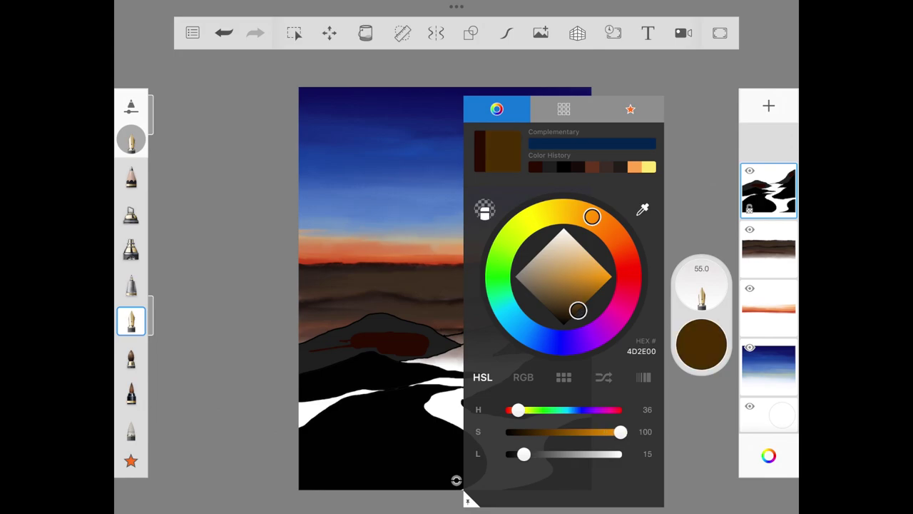
left_click(427, 214)
left_click_drag(527, 321, 553, 307)
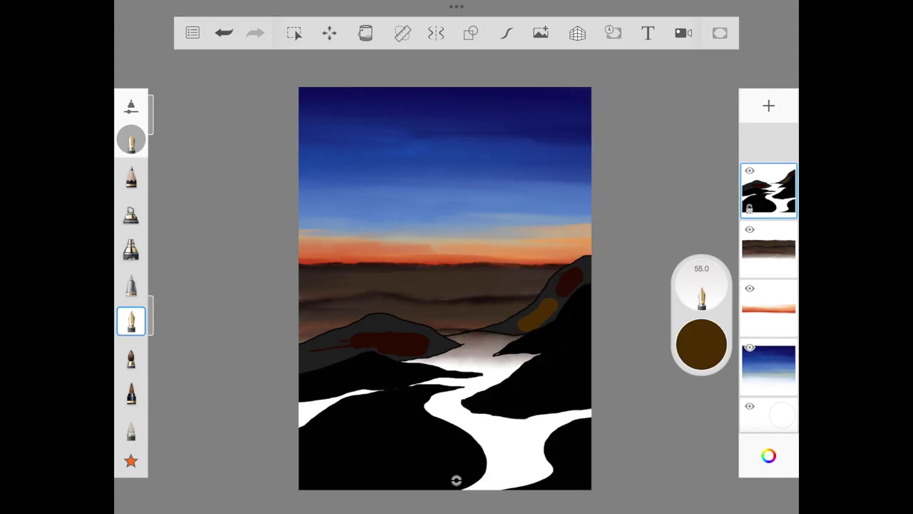
Step: Add dark grey texture to the lower-left hill and the right black hillside
left_click(701, 346)
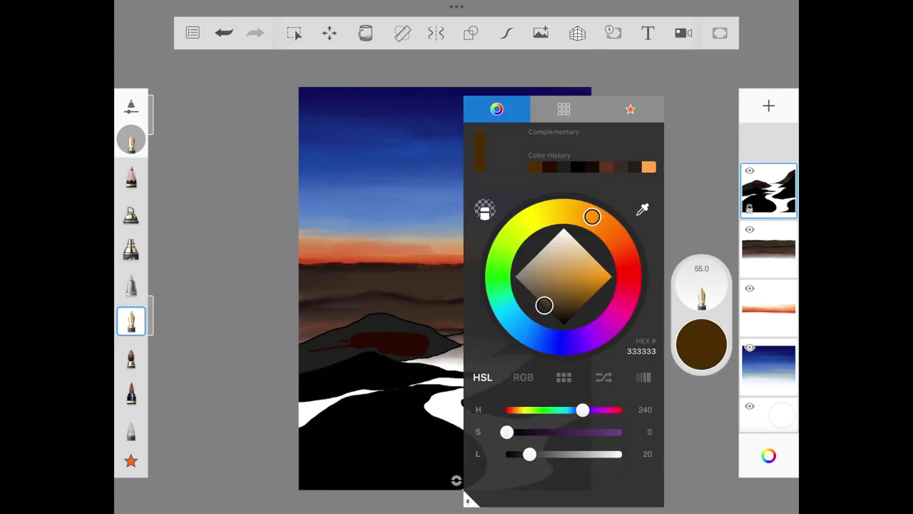
left_click_drag(578, 308, 553, 314)
left_click(214, 285)
left_click_drag(343, 413, 442, 442)
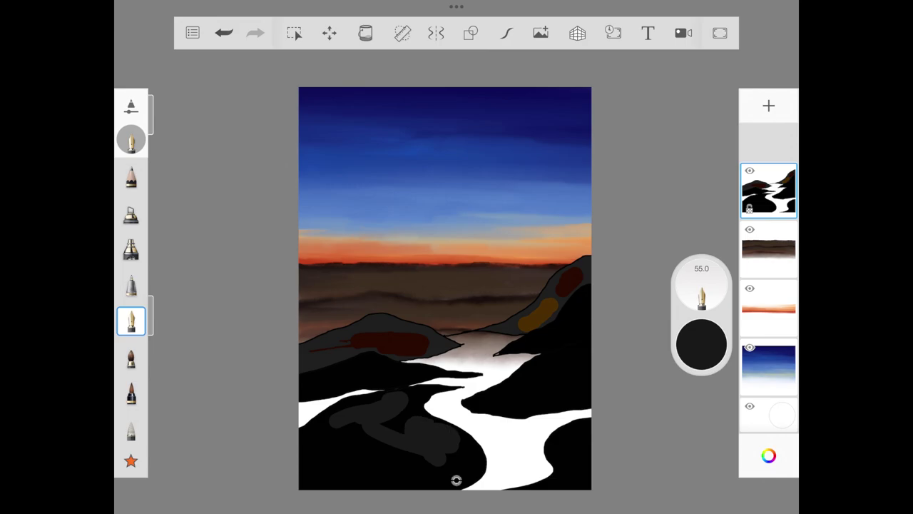
mouse_move(542, 356)
left_mouse_down()
mouse_move(521, 378)
mouse_move(578, 392)
left_mouse_up()
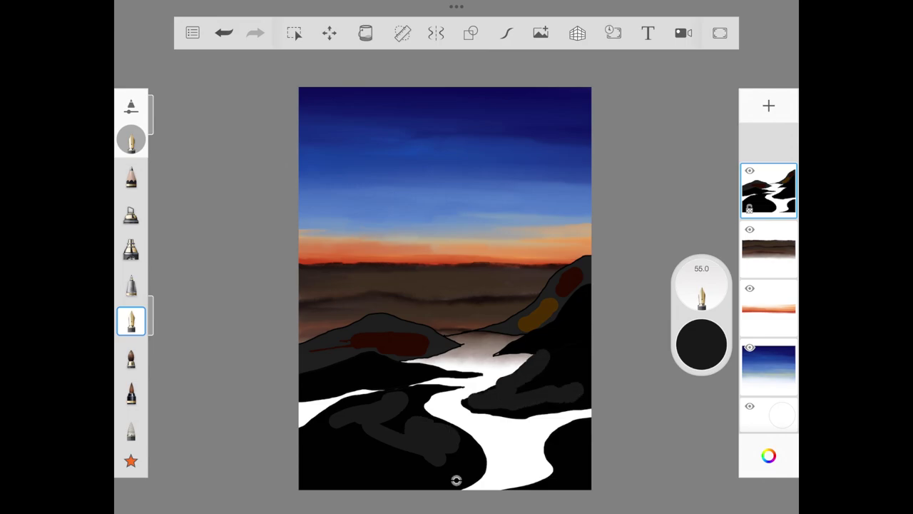
Step: Select the Artist Wash smudge brush and reduce its size
left_click(132, 321)
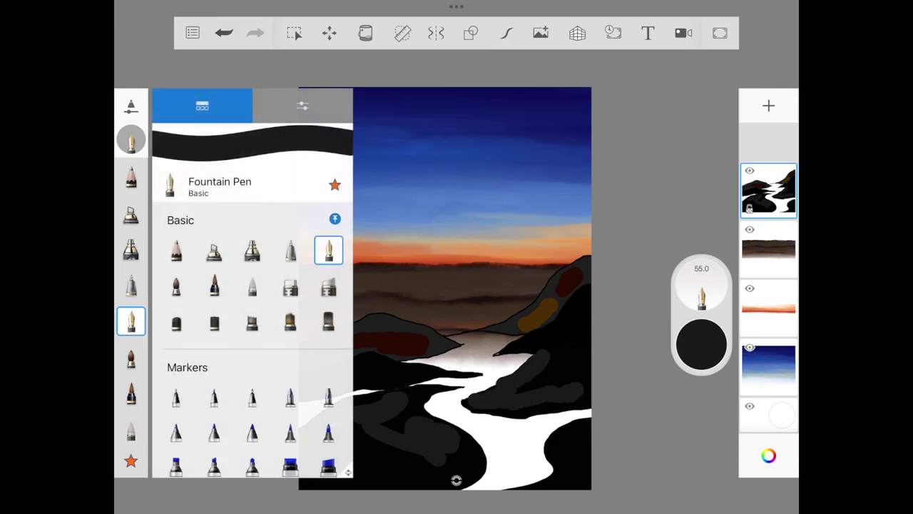
scroll(250, 321, "down", 8)
left_click(290, 400)
left_click(303, 106)
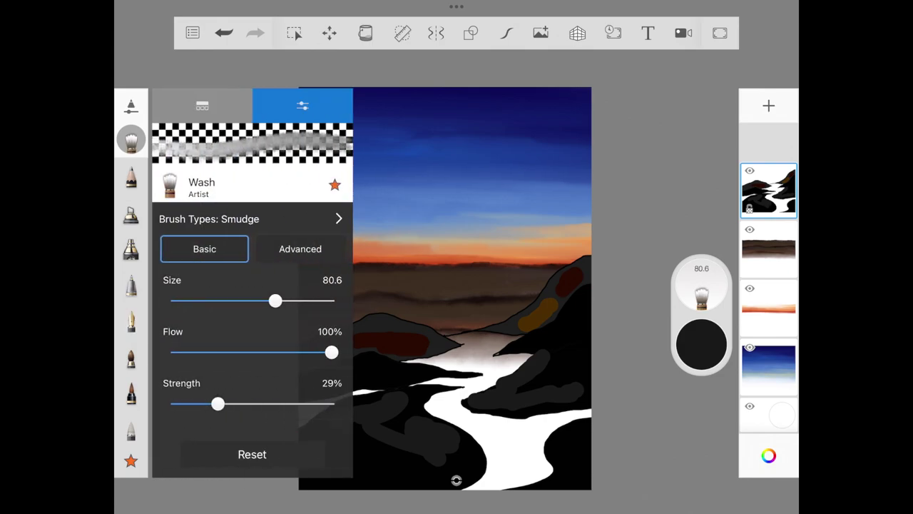
left_click(464, 286)
scroll(428, 285, "up", 5)
mouse_move(152, 178)
left_mouse_down()
mouse_move(152, 206)
mouse_move(151, 181)
left_mouse_up()
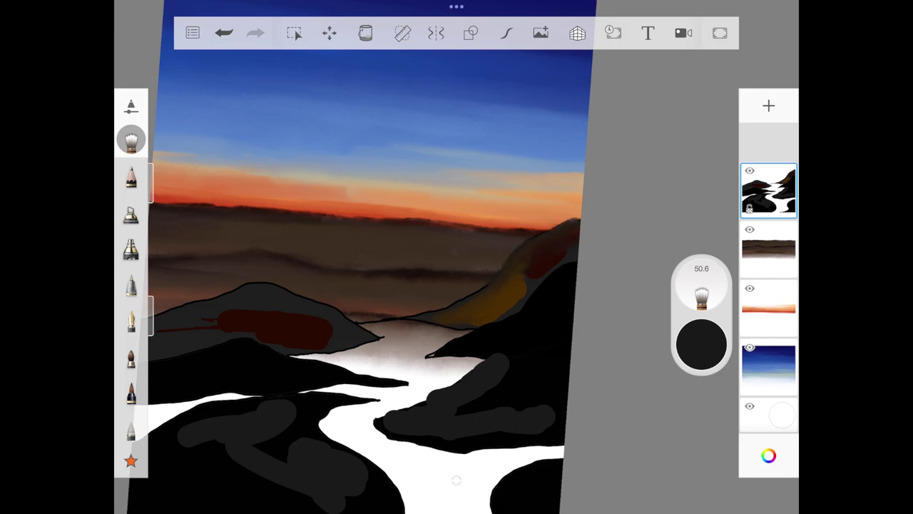
Step: Blend the orange patch on the right mountain slope and darken the fog's edge
left_click_drag(531, 282, 563, 264)
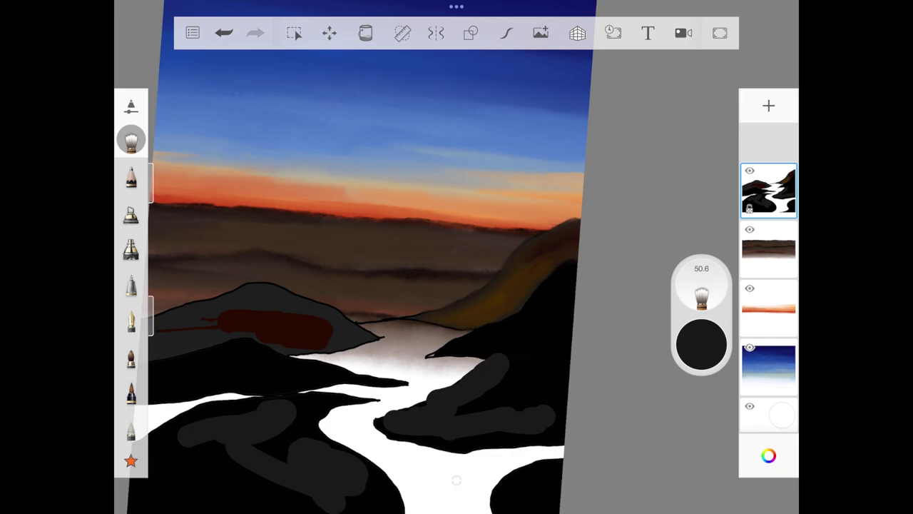
left_click_drag(518, 306, 564, 266)
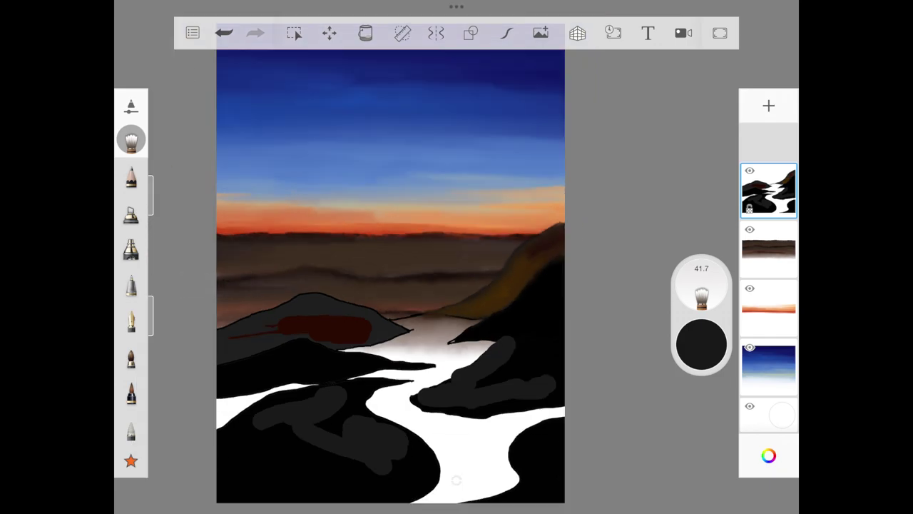
left_click_drag(151, 306, 151, 207)
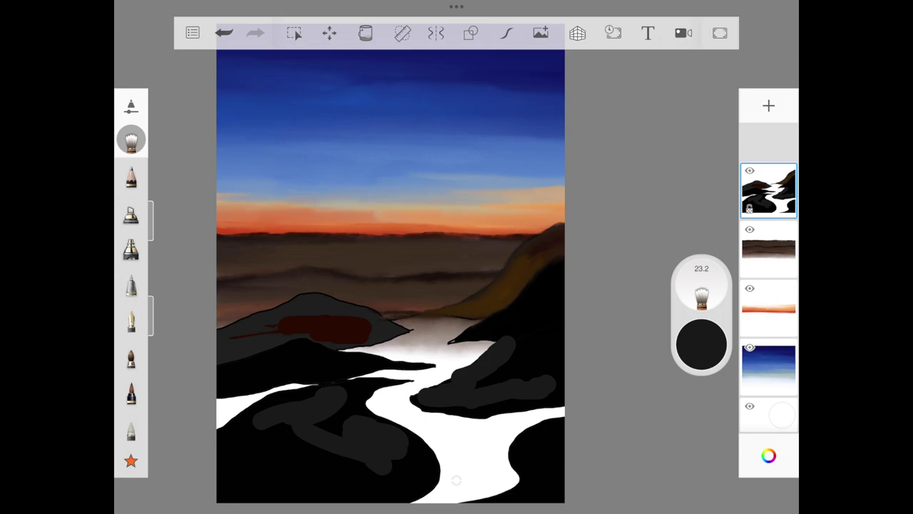
left_click_drag(445, 320, 475, 320)
left_click_drag(151, 218, 152, 179)
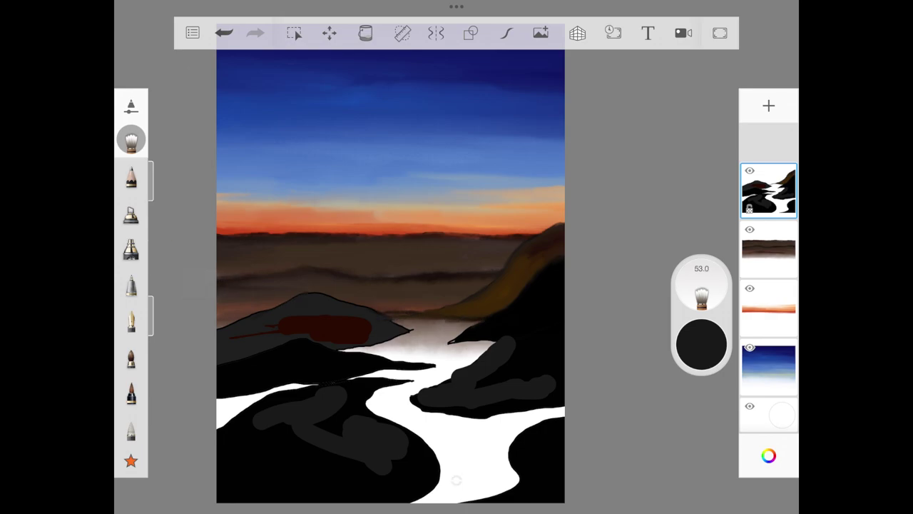
Step: Smooth away the red streak on the left hill and soften its edges against the fog
left_click_drag(331, 346, 406, 335)
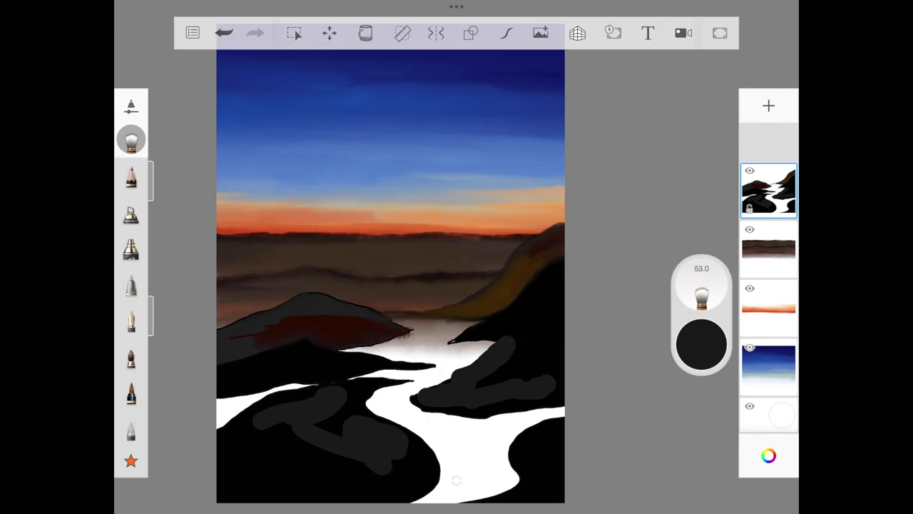
left_click_drag(301, 311, 341, 312)
left_click_drag(286, 301, 221, 335)
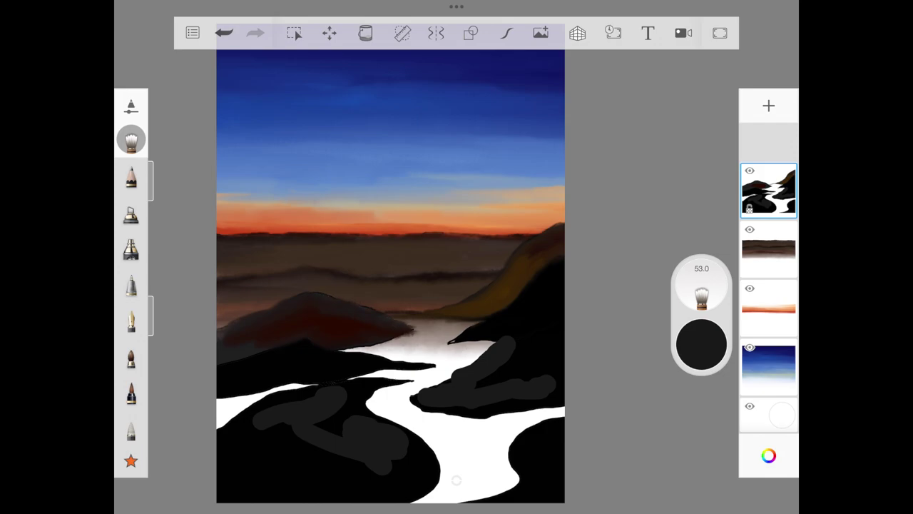
mouse_move(395, 323)
left_mouse_down()
mouse_move(428, 331)
mouse_move(367, 348)
left_mouse_up()
mouse_move(307, 336)
left_mouse_down()
mouse_move(221, 357)
mouse_move(243, 337)
mouse_move(219, 355)
mouse_move(278, 341)
left_mouse_up()
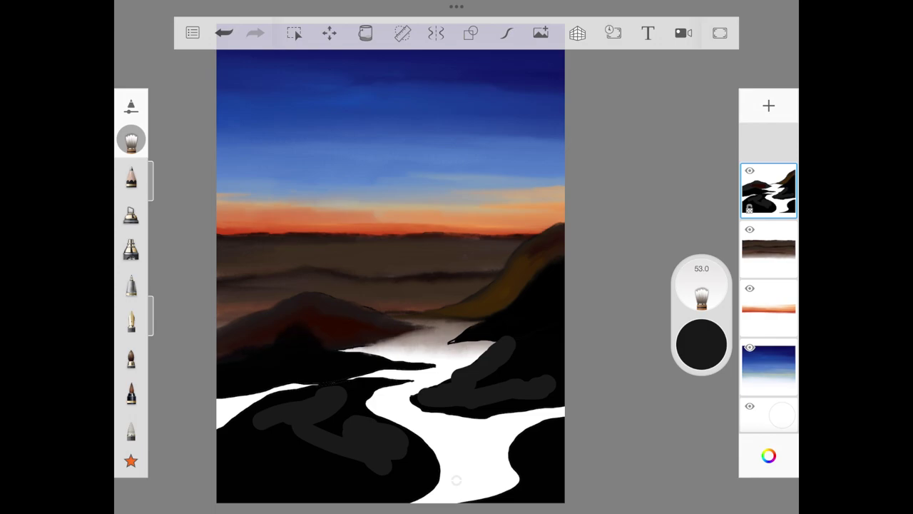
Step: Soften the fog's hard lower edge across the bottom and left hill
left_click_drag(341, 348, 449, 370)
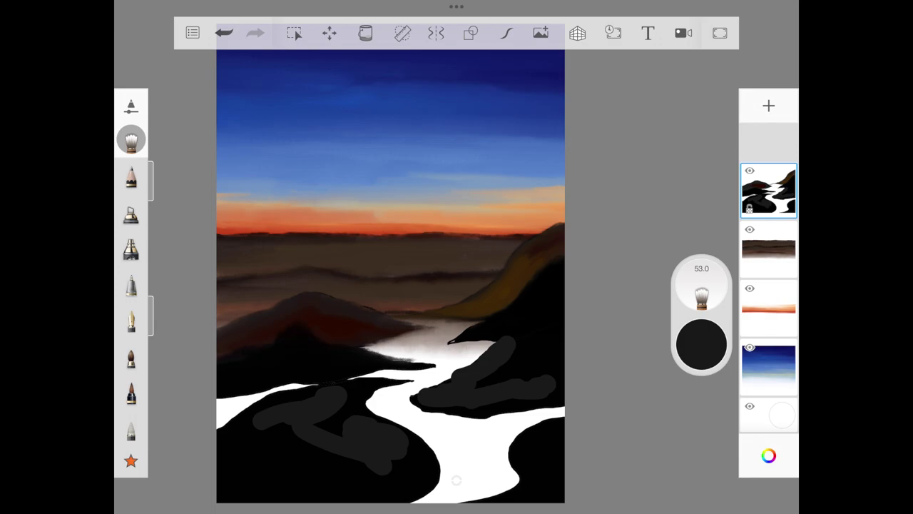
mouse_move(370, 371)
left_mouse_down()
mouse_move(449, 367)
mouse_move(406, 374)
left_mouse_up()
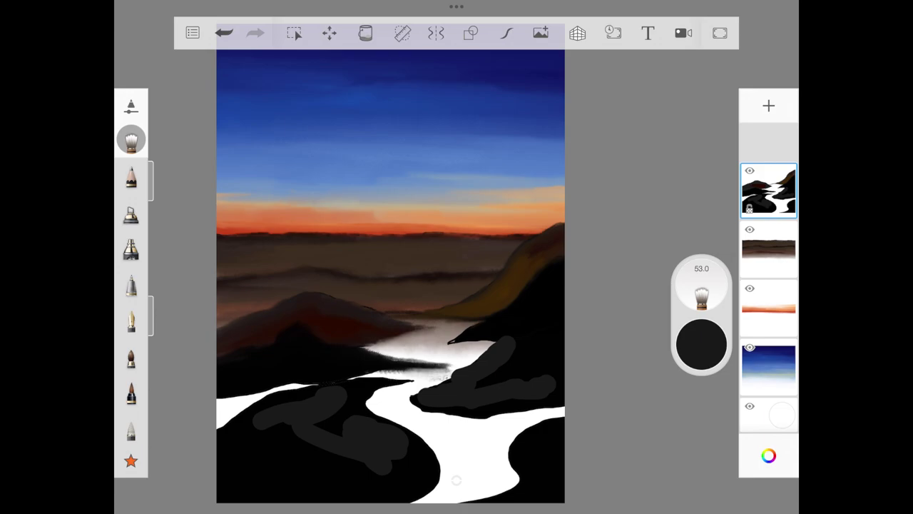
left_click_drag(151, 178, 151, 203)
left_click_drag(385, 373, 221, 396)
mouse_move(300, 385)
left_mouse_down()
mouse_move(222, 398)
mouse_move(217, 427)
left_mouse_up()
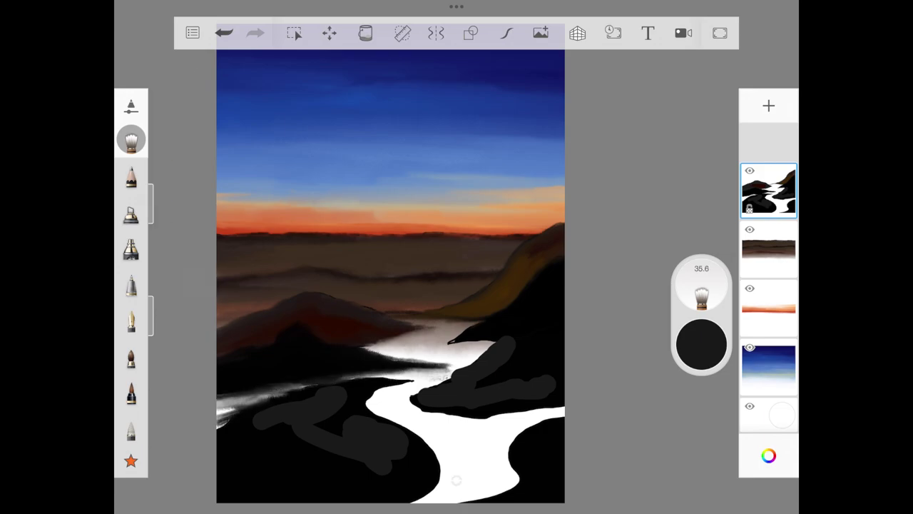
left_click_drag(254, 400, 217, 418)
mouse_move(319, 391)
left_mouse_down()
mouse_move(265, 396)
mouse_move(218, 423)
mouse_move(388, 378)
left_mouse_up()
left_click_drag(271, 401, 311, 396)
scroll(390, 278, "up", 3)
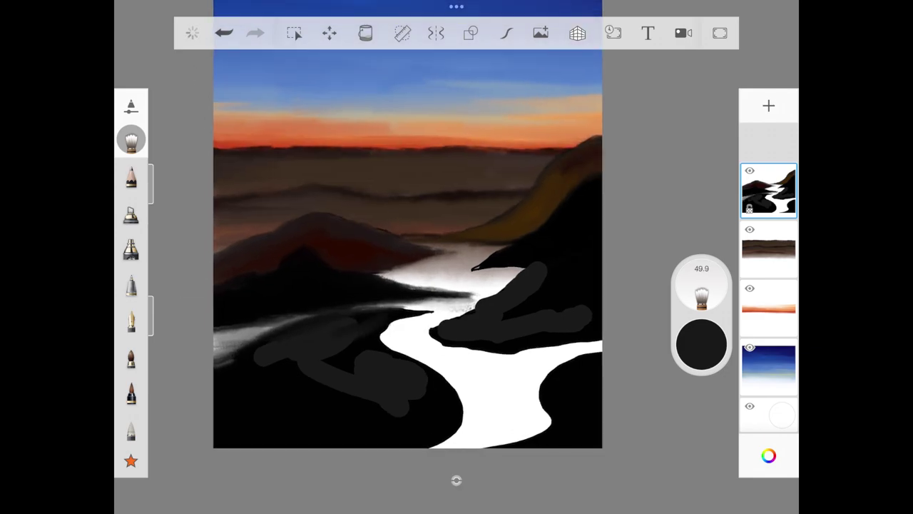
Step: Blend the river's left bank into the fog and smudge away the grey scribbles
mouse_move(393, 314)
left_mouse_down()
mouse_move(432, 314)
mouse_move(396, 320)
mouse_move(335, 360)
mouse_move(221, 357)
mouse_move(292, 349)
left_mouse_up()
left_click_drag(229, 353, 313, 368)
left_click_drag(378, 350, 439, 382)
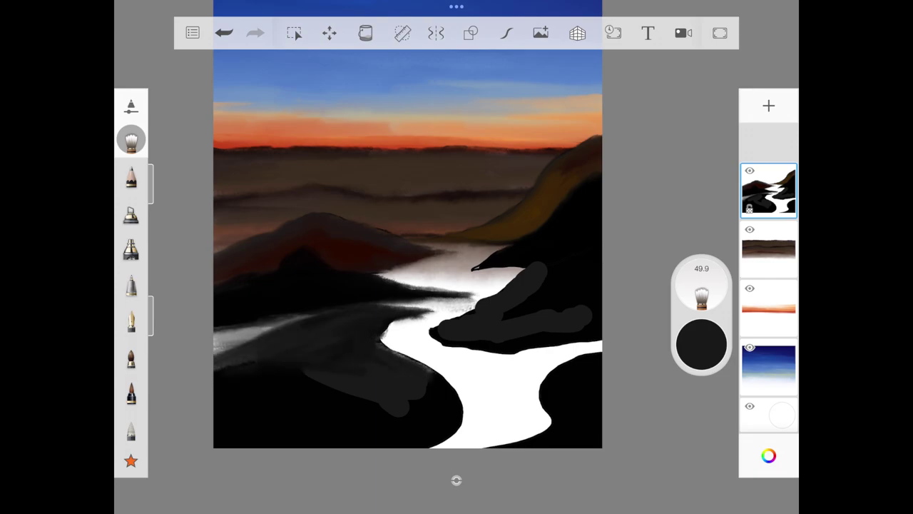
mouse_move(417, 410)
left_mouse_down()
mouse_move(453, 392)
mouse_move(453, 438)
mouse_move(439, 374)
left_mouse_up()
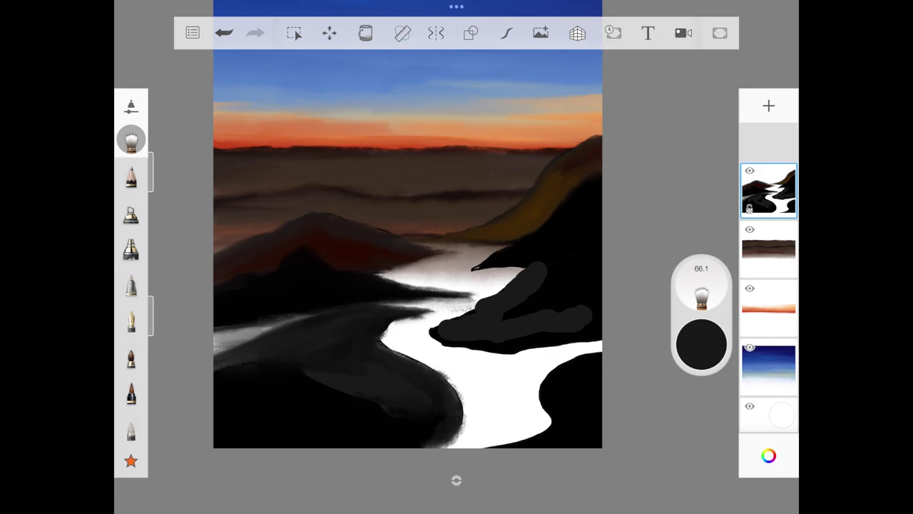
Step: Reselect the Wash smudging brush from the brush library
left_click(131, 177)
double_click(131, 177)
left_click(202, 106)
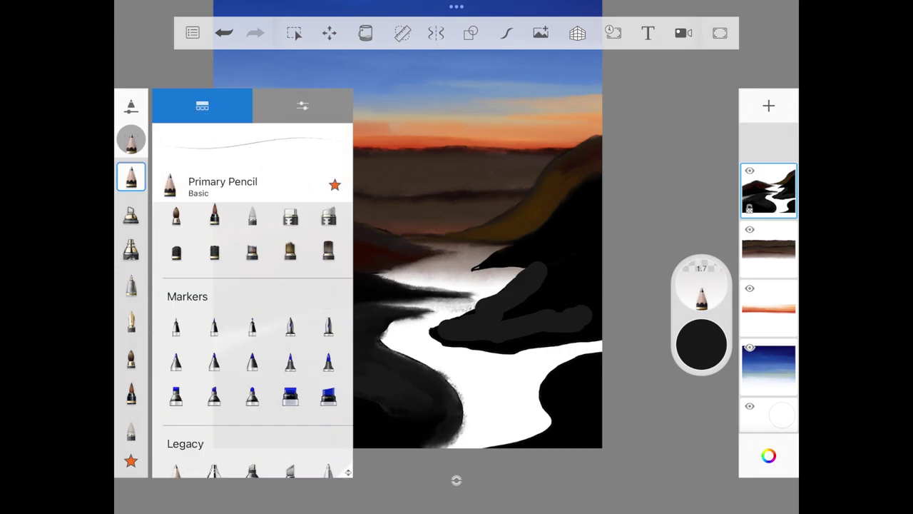
scroll(252, 321, "down", 5)
scroll(252, 321, "down", 5)
left_click(214, 232)
left_click(428, 286)
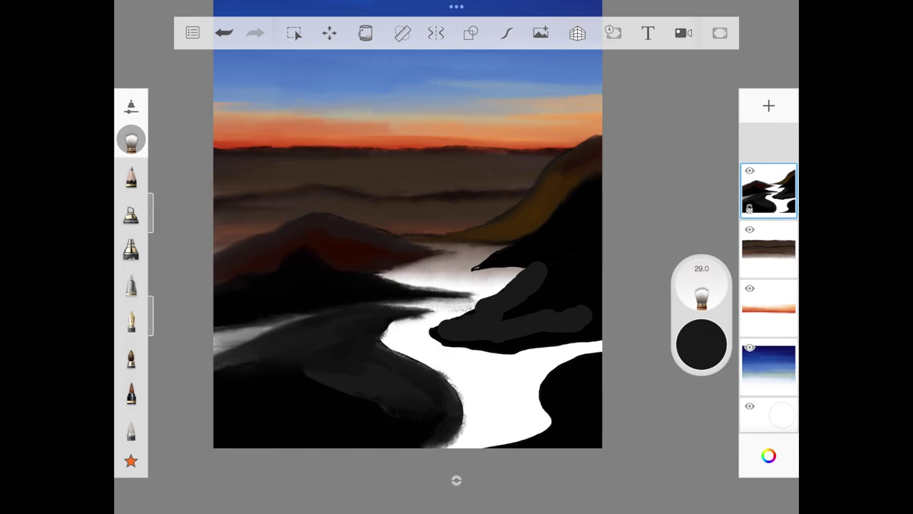
Step: Smudge the dark land and soften the black shoreline along the river's left side
left_click_drag(381, 339, 427, 313)
left_click_drag(407, 355, 449, 438)
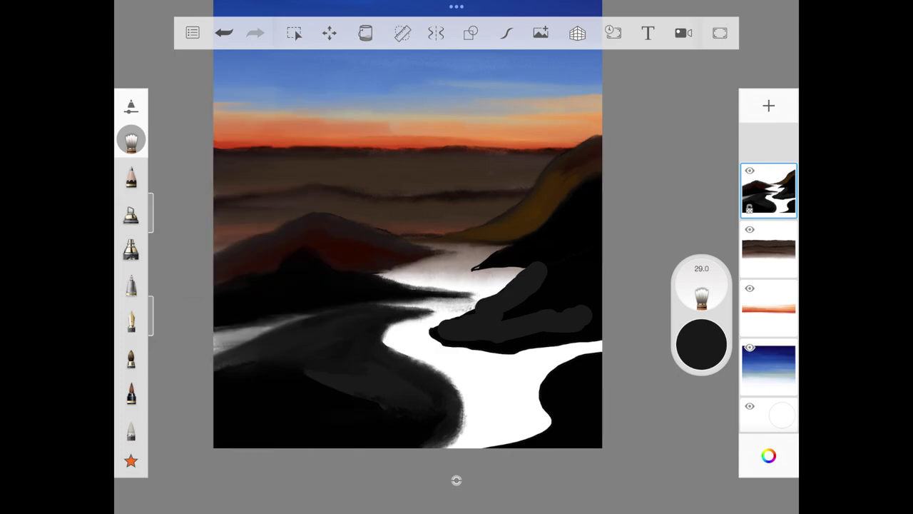
mouse_move(343, 384)
left_mouse_down()
mouse_move(229, 375)
mouse_move(335, 385)
left_mouse_up()
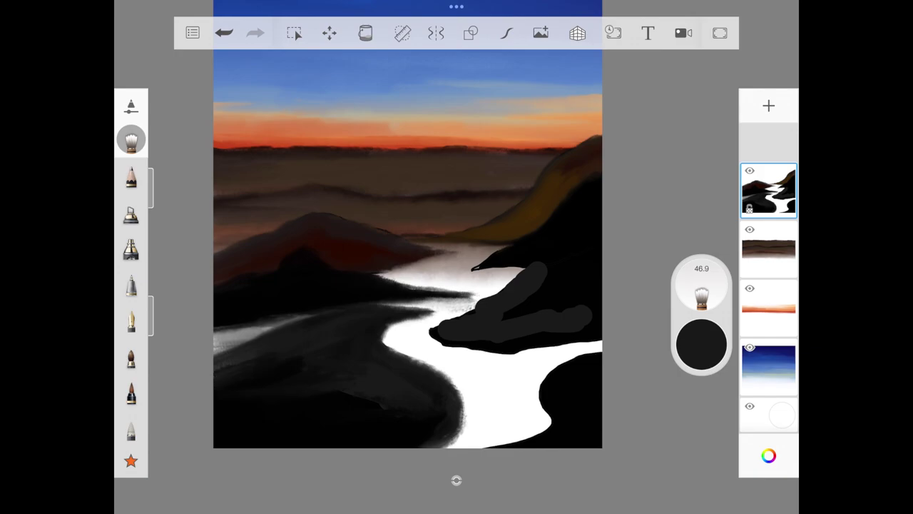
left_click_drag(235, 403, 343, 394)
left_click_drag(442, 444, 349, 446)
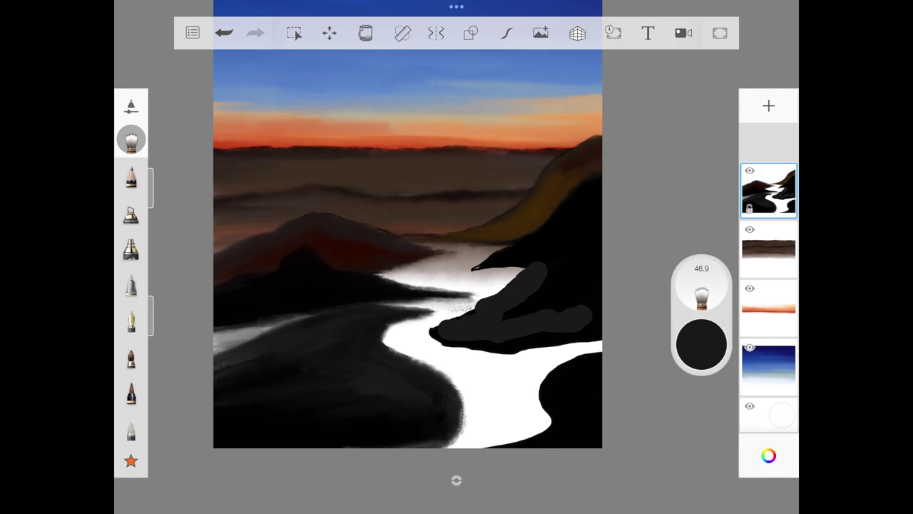
left_click_drag(256, 332, 335, 314)
left_click_drag(378, 275, 478, 304)
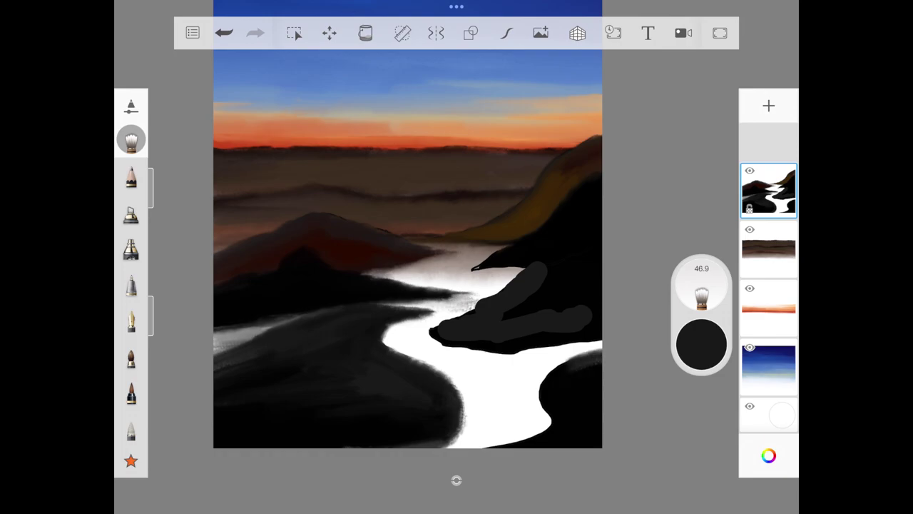
Step: Smudge and darken the lower-right landmass edges and soften the middle landmass's bottom
mouse_move(599, 353)
left_mouse_down()
mouse_move(542, 378)
mouse_move(535, 428)
mouse_move(500, 441)
left_mouse_up()
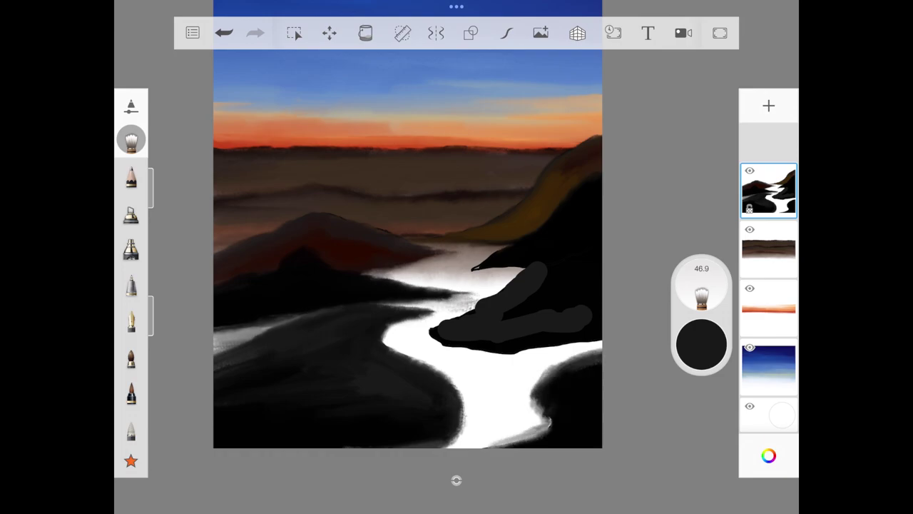
mouse_move(538, 400)
left_mouse_down()
mouse_move(564, 367)
mouse_move(599, 357)
mouse_move(549, 392)
mouse_move(528, 438)
mouse_move(495, 444)
mouse_move(510, 444)
left_mouse_up()
mouse_move(599, 378)
left_mouse_down()
mouse_move(564, 386)
mouse_move(599, 350)
left_mouse_up()
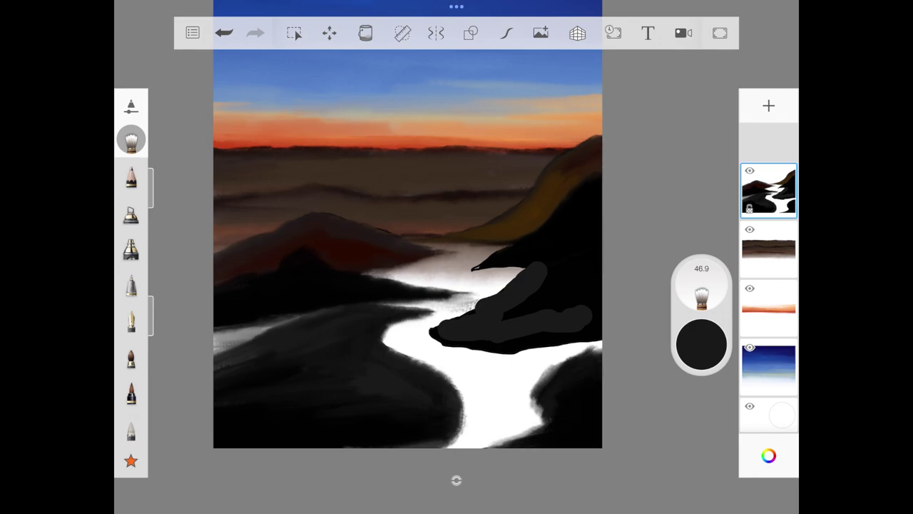
left_click_drag(541, 410, 474, 446)
mouse_move(524, 339)
left_mouse_down()
mouse_move(428, 335)
mouse_move(600, 345)
left_mouse_up()
left_click_drag(485, 349, 599, 349)
mouse_move(438, 339)
left_mouse_down()
mouse_move(396, 328)
mouse_move(492, 303)
mouse_move(521, 278)
left_mouse_up()
mouse_move(474, 303)
left_mouse_down()
mouse_move(528, 268)
mouse_move(599, 257)
left_mouse_up()
left_click_drag(500, 318, 564, 309)
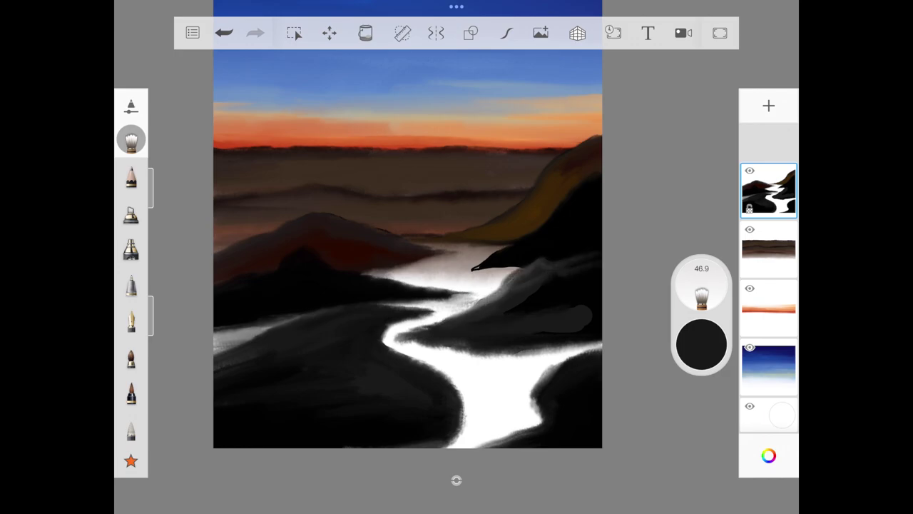
Step: Blend away grey blotches on the right landmass and smudge the right hillside
left_click_drag(151, 168, 151, 154)
left_click_drag(513, 317, 557, 257)
mouse_move(563, 313)
left_mouse_down()
mouse_move(521, 325)
mouse_move(599, 328)
left_mouse_up()
mouse_move(563, 285)
left_mouse_down()
mouse_move(599, 250)
mouse_move(596, 282)
left_mouse_up()
mouse_move(557, 207)
left_mouse_down()
mouse_move(588, 186)
mouse_move(563, 211)
mouse_move(560, 204)
mouse_move(588, 200)
left_mouse_up()
mouse_move(474, 261)
left_mouse_down()
mouse_move(499, 270)
mouse_move(492, 272)
mouse_move(596, 250)
left_mouse_up()
left_click_drag(510, 235, 579, 189)
left_click_drag(544, 216, 551, 207)
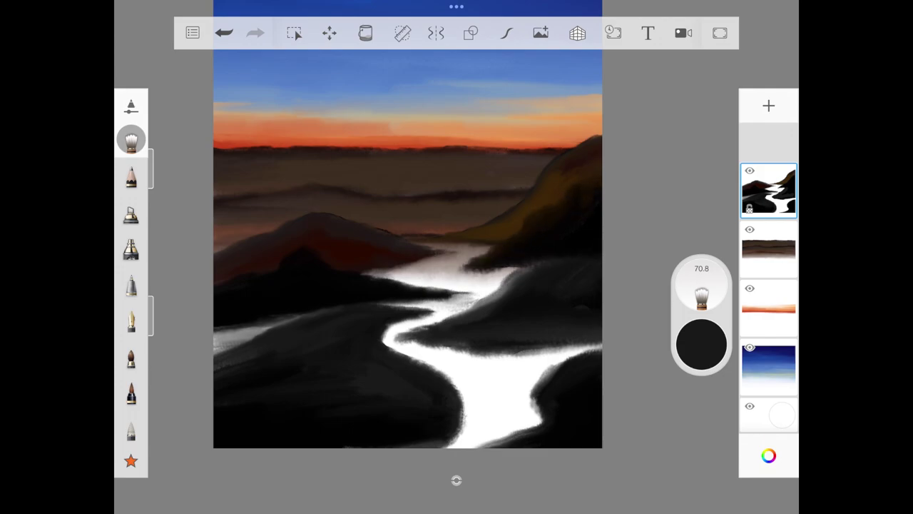
Step: Darken and narrow the white river along its right bank
mouse_move(511, 271)
left_mouse_down()
mouse_move(492, 307)
mouse_move(514, 293)
left_mouse_up()
left_click_drag(485, 353, 592, 346)
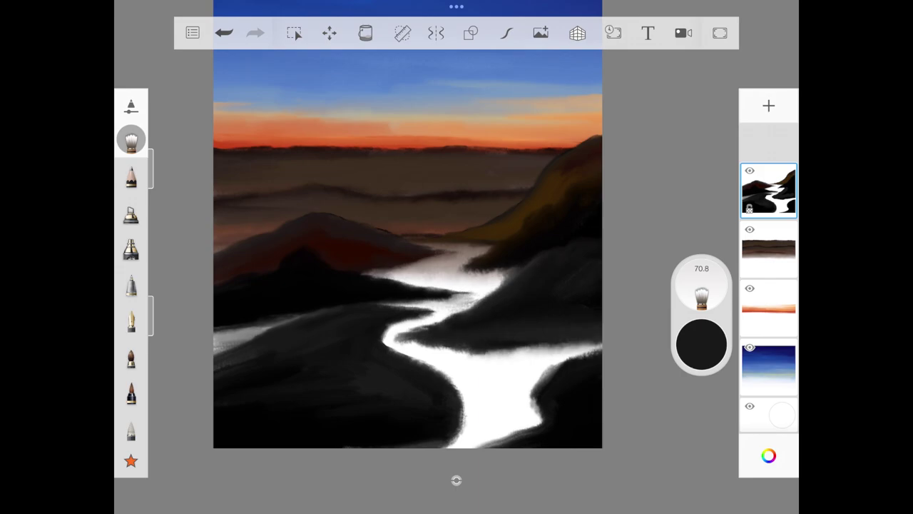
left_click_drag(435, 353, 599, 353)
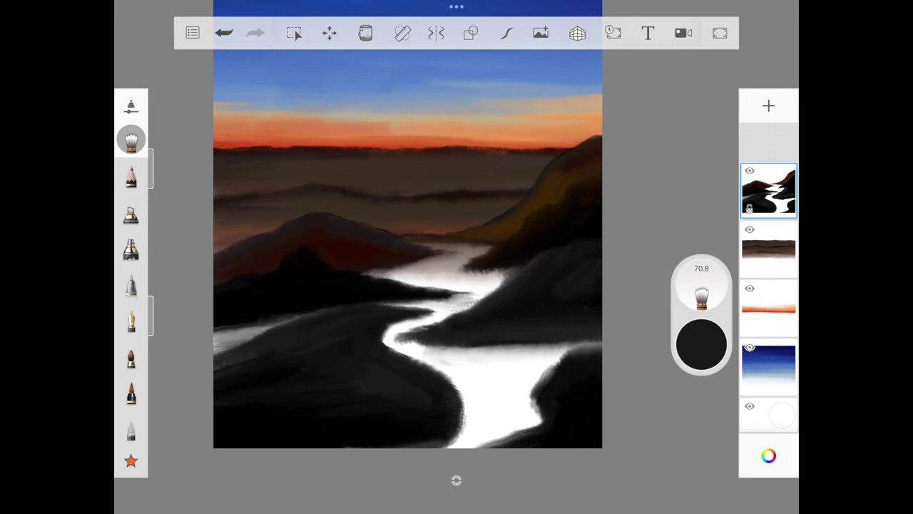
mouse_move(550, 367)
left_mouse_down()
mouse_move(570, 356)
mouse_move(535, 421)
mouse_move(463, 439)
left_mouse_up()
left_click_drag(218, 360, 253, 364)
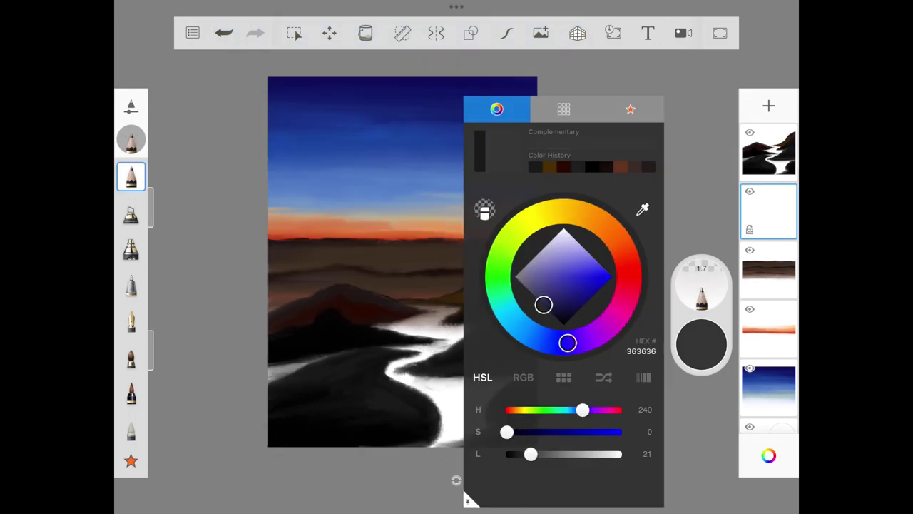
left_click(130, 214)
Step: Mist the bright white river toward grey with a very large soft airbrush
left_click(130, 248)
left_click_drag(185, 143, 186, 282)
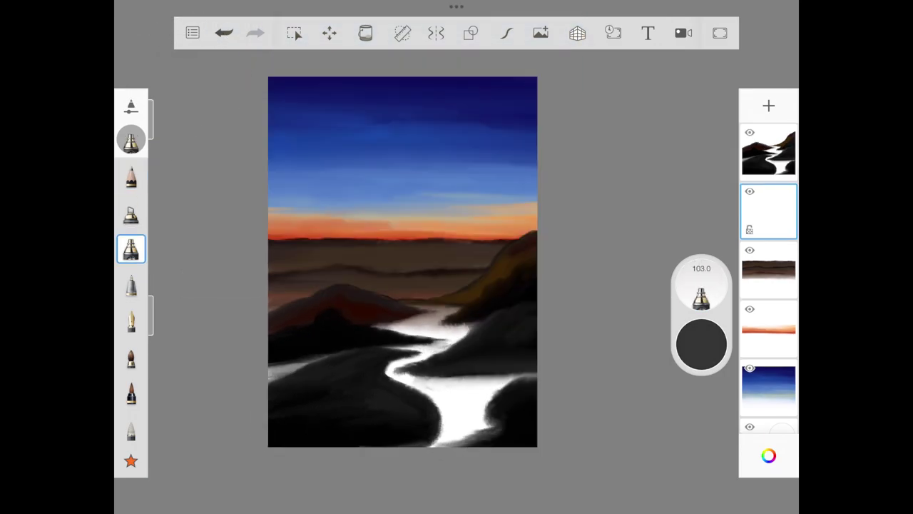
mouse_move(399, 328)
left_mouse_down()
mouse_move(456, 357)
mouse_move(471, 385)
mouse_move(499, 385)
left_mouse_up()
left_click_drag(399, 357, 528, 407)
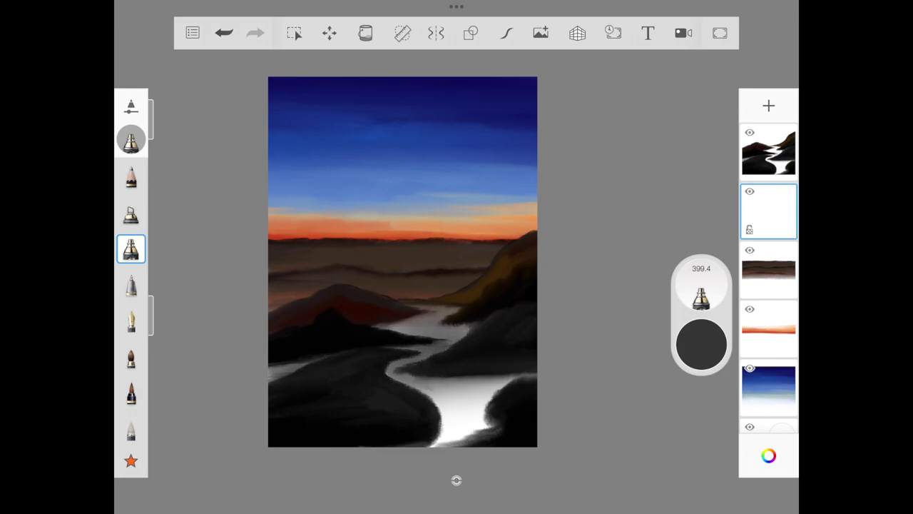
left_click_drag(428, 385, 514, 428)
left_click_drag(443, 400, 492, 442)
left_click_drag(428, 386, 500, 414)
mouse_move(400, 371)
left_mouse_down()
mouse_move(428, 328)
mouse_move(413, 331)
left_mouse_up()
Step: Soften small bright patches near the left edge and along the river
left_click_drag(271, 367, 306, 378)
left_click_drag(389, 325, 405, 329)
left_click_drag(460, 327, 468, 337)
left_click_drag(435, 394, 481, 424)
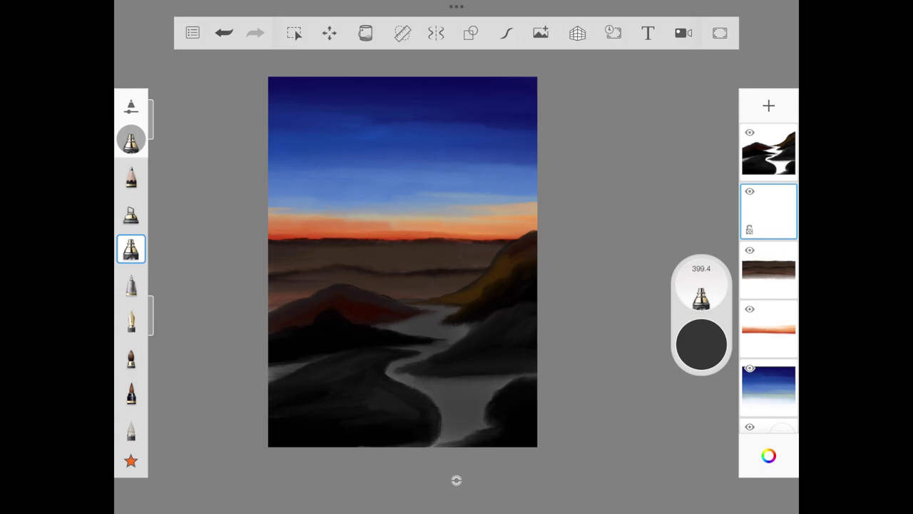
Step: Pick a slightly darker grey, then try and undo a stroke along the horizon
left_click(701, 346)
left_click_drag(543, 306, 549, 311)
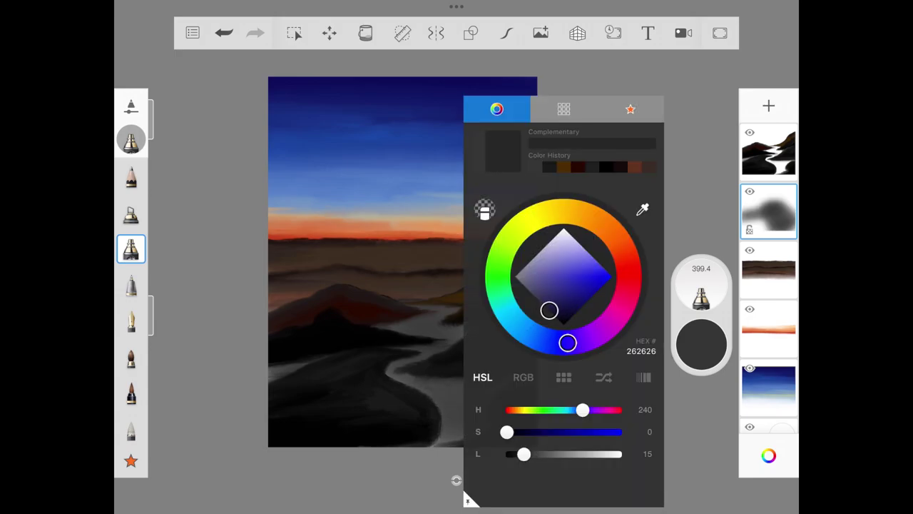
left_click(606, 214)
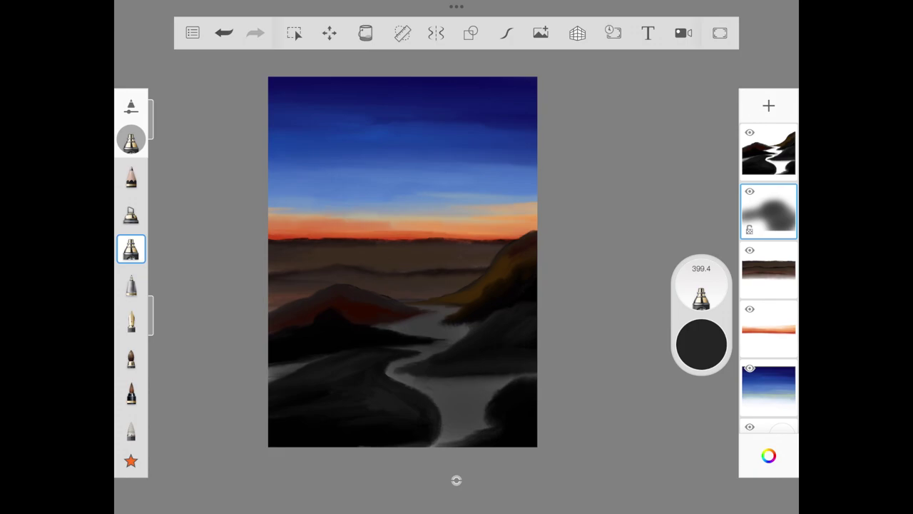
left_click_drag(421, 233, 482, 234)
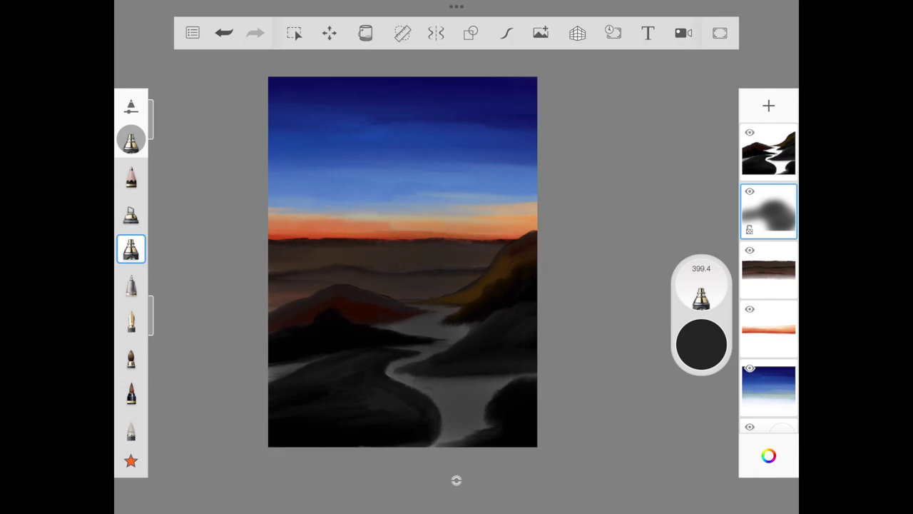
left_click(224, 32)
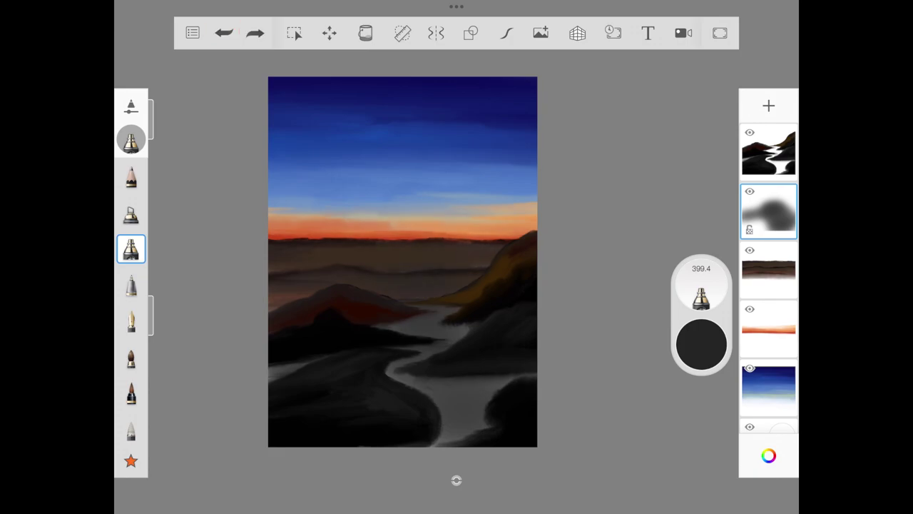
Step: Set the paint colour to pure black, test a dab, and undo the stray marks
left_click(701, 346)
left_click(629, 275)
left_click_drag(602, 282, 564, 325)
left_click(606, 227)
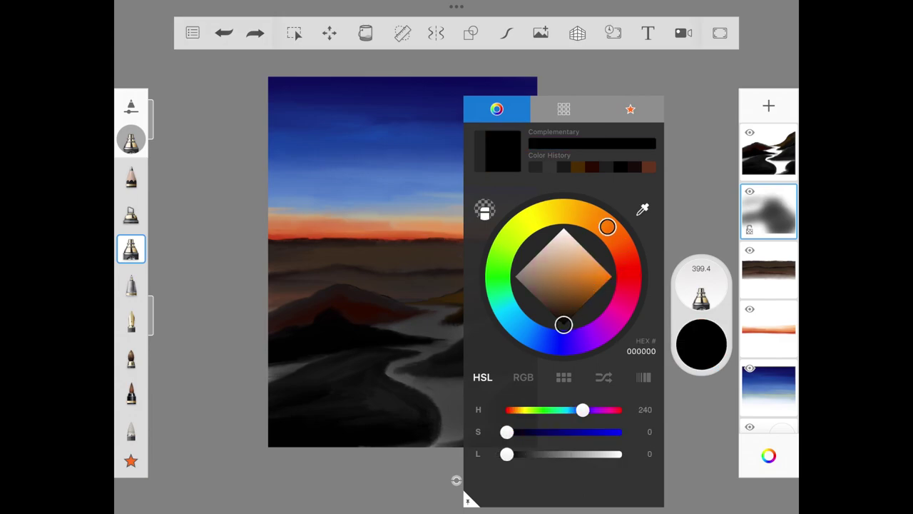
left_click(606, 285)
left_click_drag(272, 304, 290, 298)
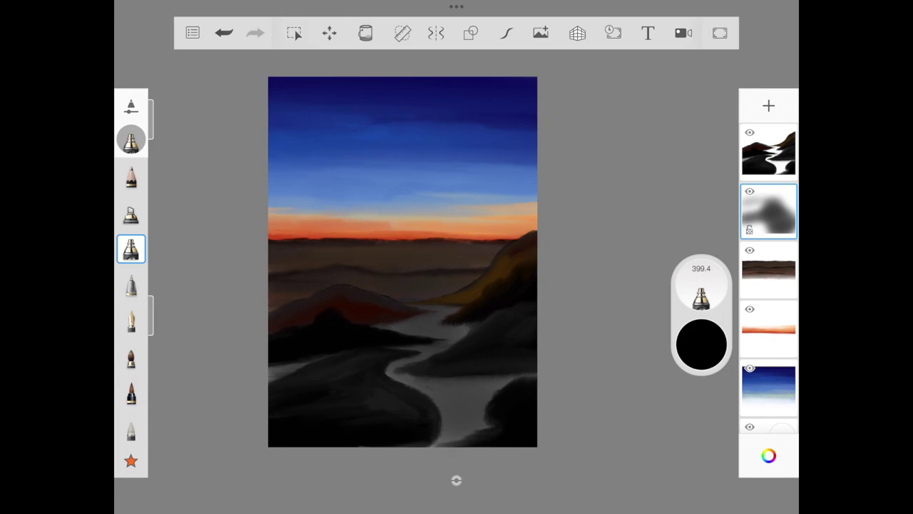
key("ctrl+z")
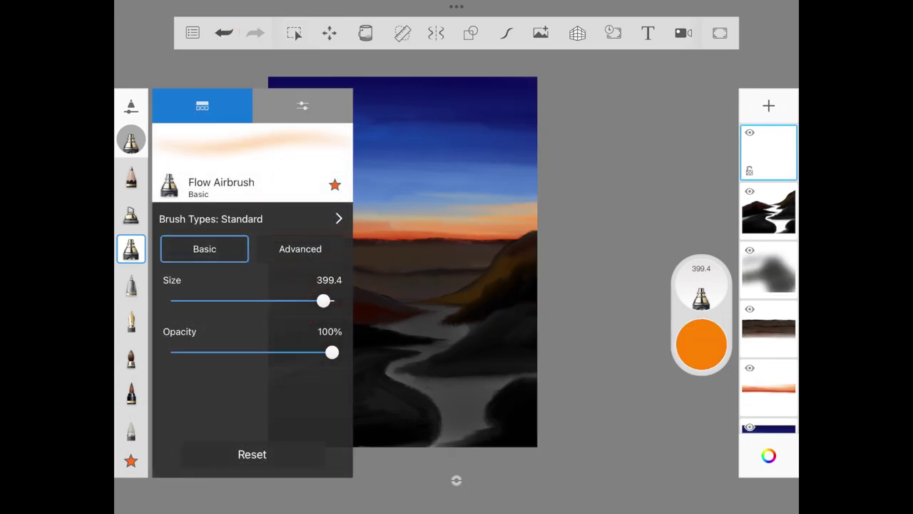
Step: Resize the brush and paint a first cluster of yellow city-light dots at left
left_click_drag(235, 301, 187, 301)
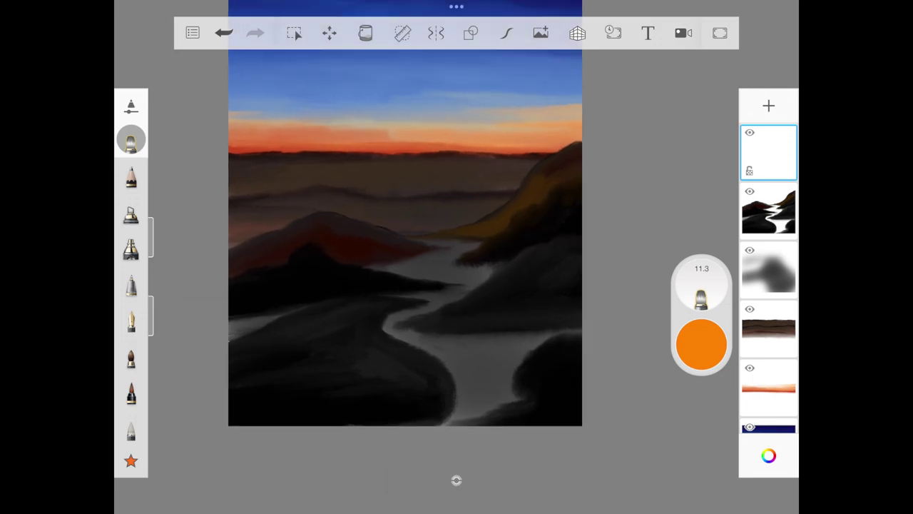
left_click_drag(151, 235, 151, 207)
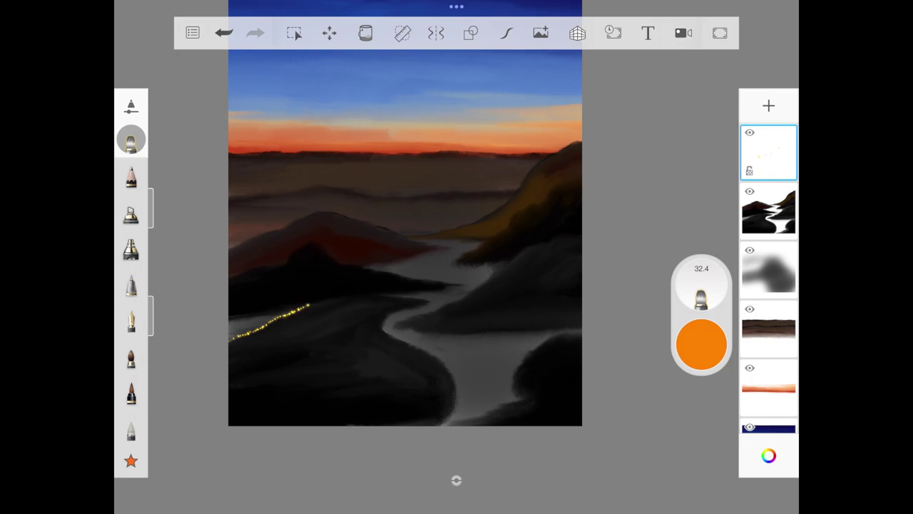
left_click_drag(151, 207, 151, 179)
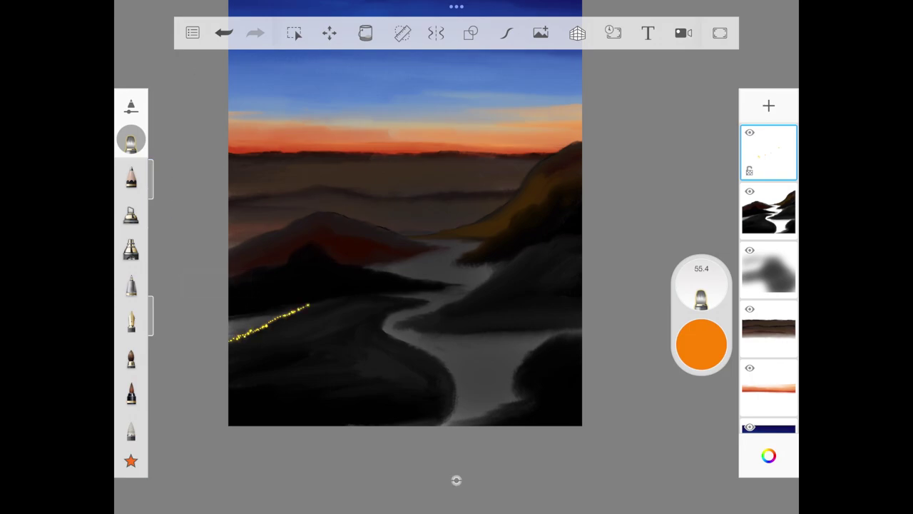
left_click(277, 318)
mouse_move(238, 332)
left_mouse_down()
mouse_move(234, 321)
mouse_move(244, 329)
left_mouse_up()
left_click_drag(152, 178, 151, 192)
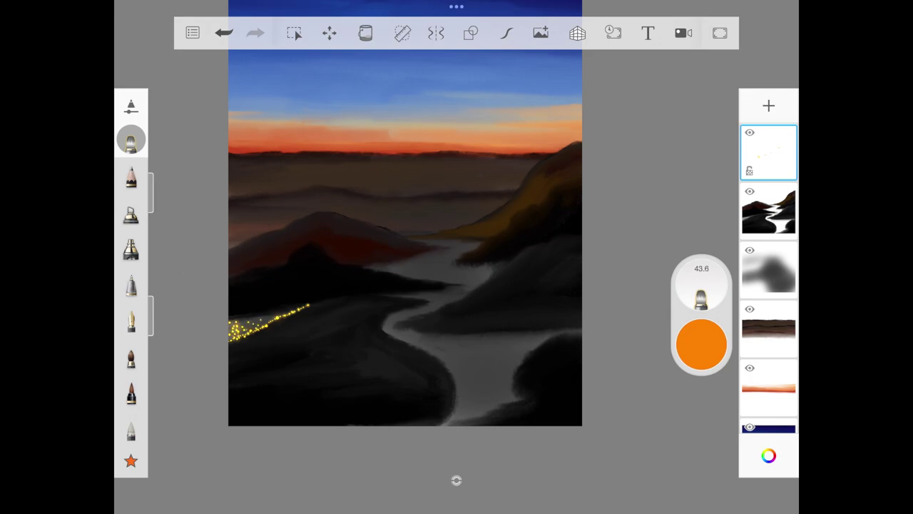
Step: Switch to a pale cream colour and add bright dots extending the lights cluster
left_click(702, 345)
left_click(550, 209)
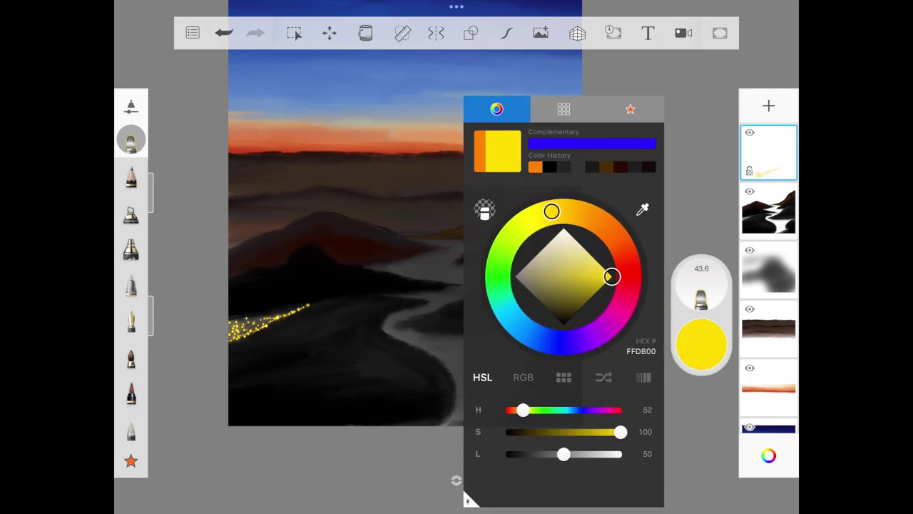
left_click(399, 285)
left_click(701, 345)
left_click(564, 243)
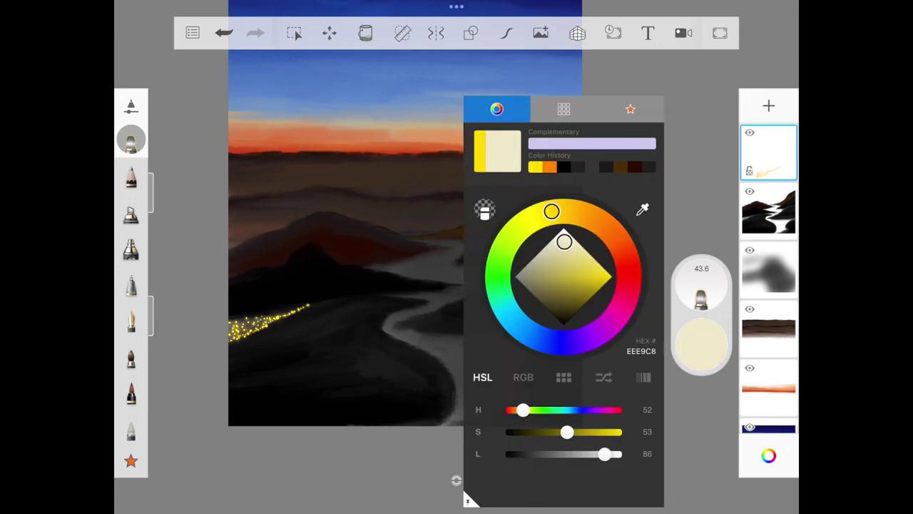
left_click(399, 286)
mouse_move(240, 322)
left_mouse_down()
mouse_move(271, 316)
mouse_move(234, 334)
mouse_move(241, 321)
left_mouse_up()
mouse_move(301, 309)
left_mouse_down()
mouse_move(311, 305)
mouse_move(281, 319)
left_mouse_up()
Step: Add red light dots within the city-lights cluster
left_click(702, 346)
left_click(600, 271)
left_click(701, 345)
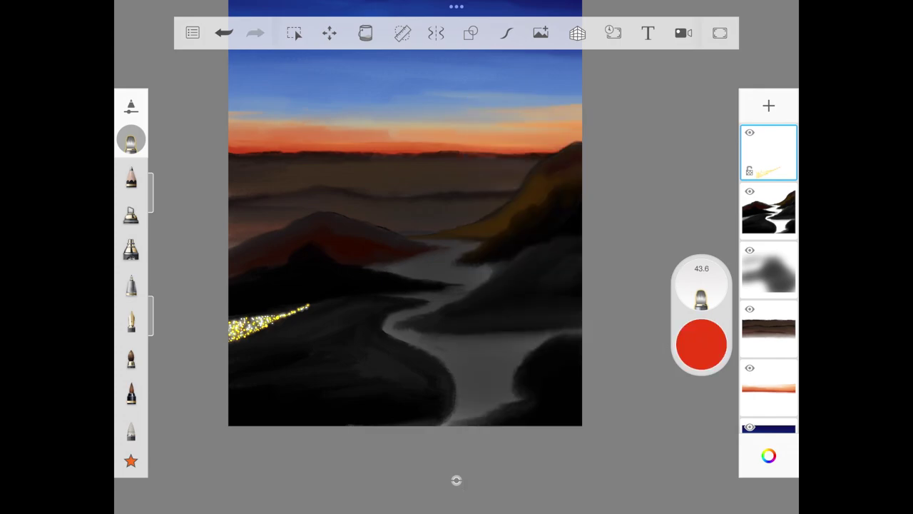
left_click_drag(259, 322, 264, 315)
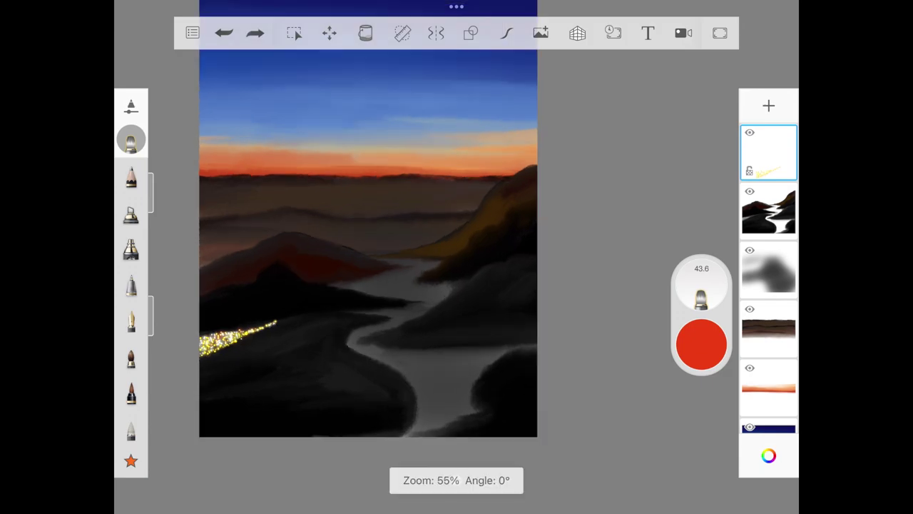
scroll(399, 235, "up", 3)
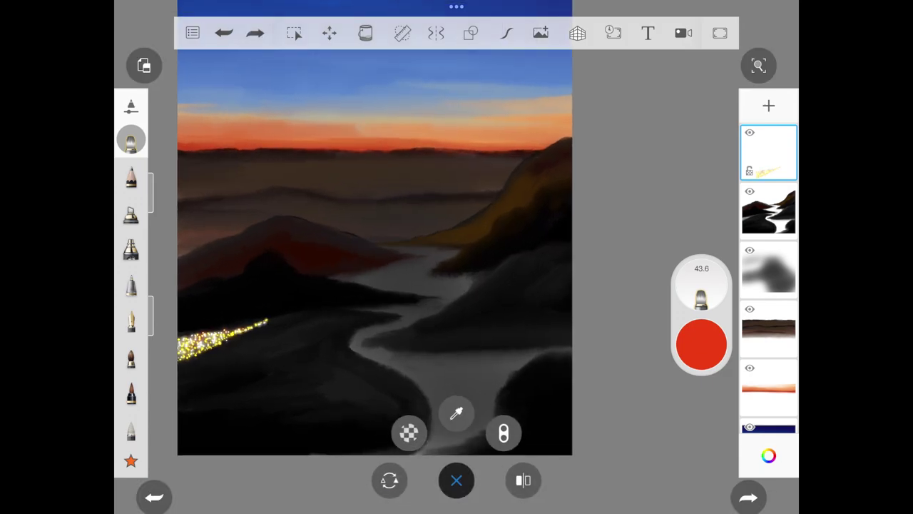
left_click(456, 480)
left_click(226, 357)
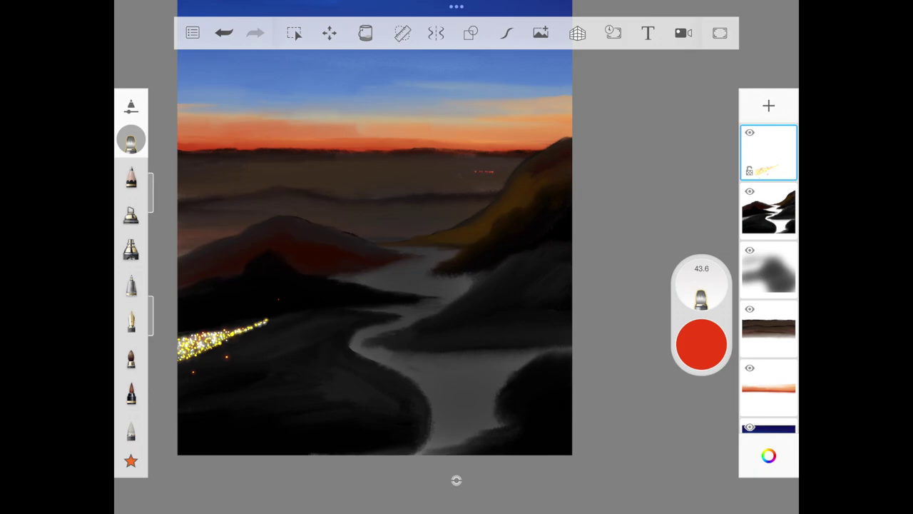
Step: In soft pink, dot lights along the distant horizon and on the far left
left_click(701, 345)
left_click(701, 345)
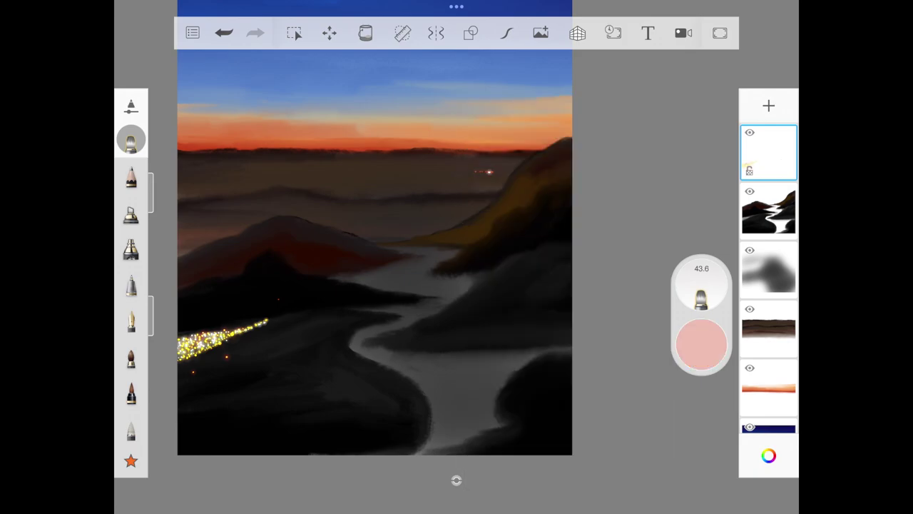
left_click(510, 171)
left_click(474, 171)
left_click(238, 173)
left_click(246, 173)
left_click(180, 175)
left_click(189, 174)
Step: Paint rows of mid-distance lights and a distant row on the right
left_click(369, 197)
left_click(352, 197)
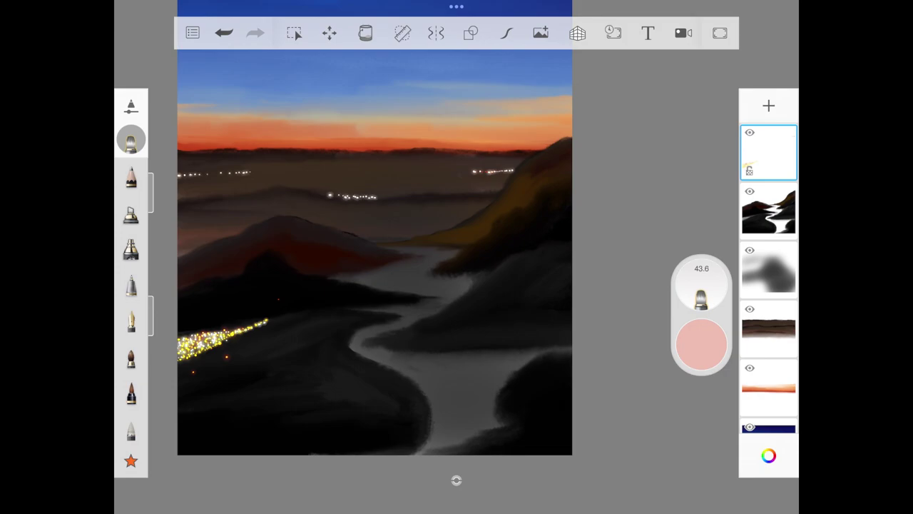
left_click(262, 199)
left_click(271, 198)
left_click(305, 200)
left_click(311, 203)
left_click(448, 189)
left_click(455, 190)
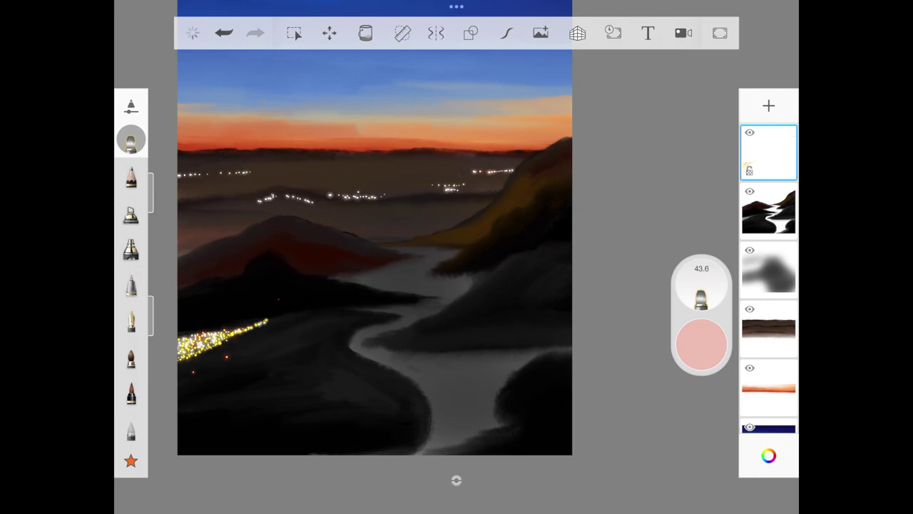
left_click(493, 196)
left_click(485, 200)
left_click(456, 203)
left_click(478, 204)
Step: In pale yellow, dot a light cluster near the left valley edge and extend it rightward
left_click(701, 346)
left_click(568, 246)
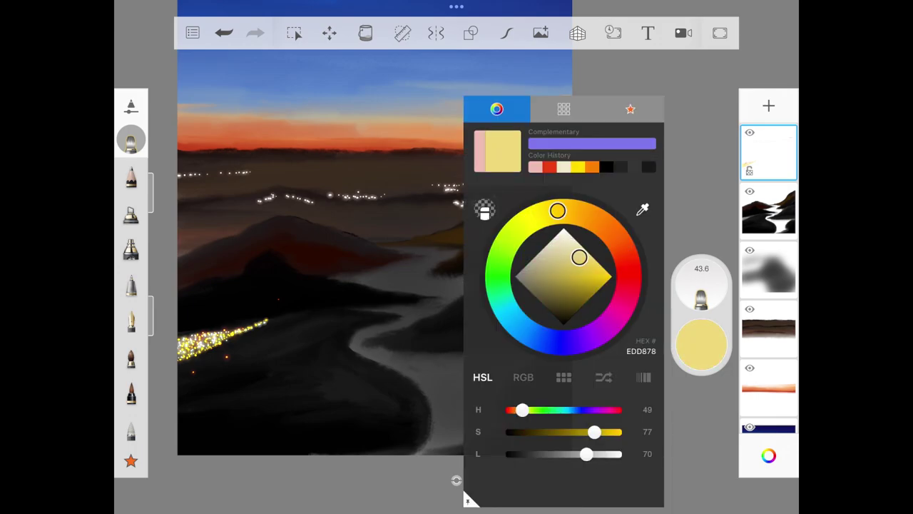
left_click(321, 392)
left_click(179, 253)
left_click(190, 249)
left_click(180, 247)
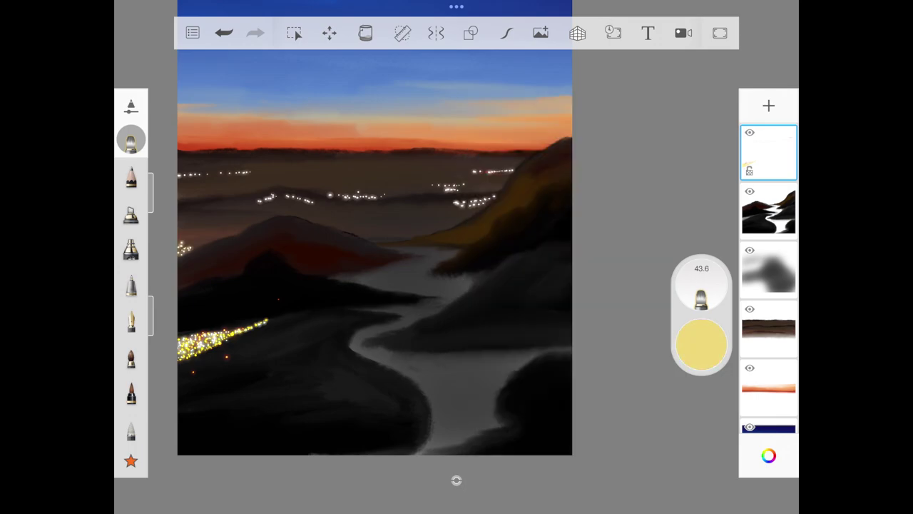
left_click(193, 242)
left_click(205, 243)
left_click(235, 231)
left_click(245, 225)
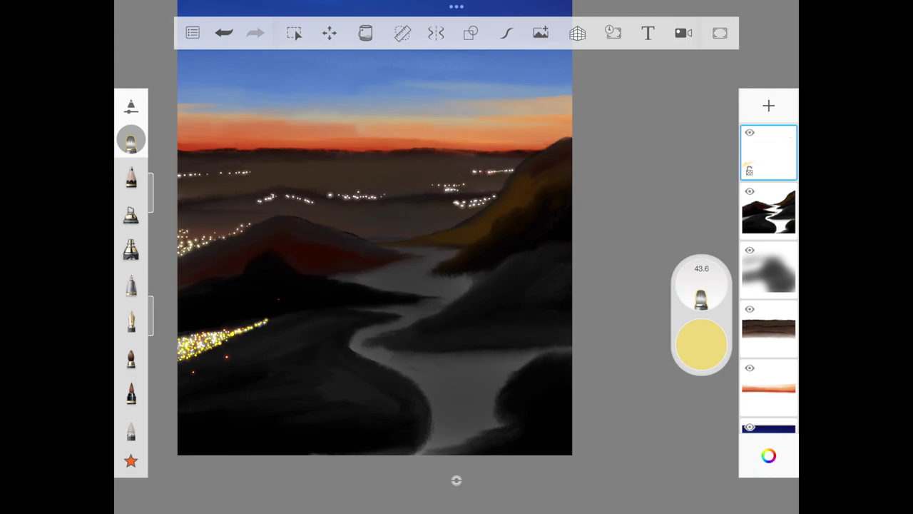
Step: Fill in the left cluster and add rows of distant city lights on the far ridge
left_click(192, 235)
left_click(203, 231)
left_click(210, 229)
left_click(223, 231)
left_click(234, 228)
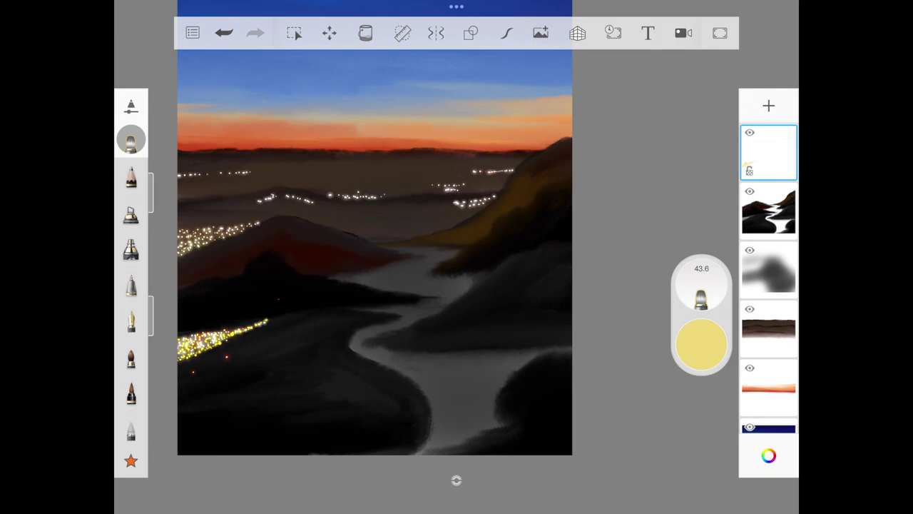
left_click(189, 211)
left_click(194, 209)
left_click(218, 208)
left_click(183, 196)
left_click(193, 195)
left_click(227, 196)
left_click(232, 193)
left_click(242, 191)
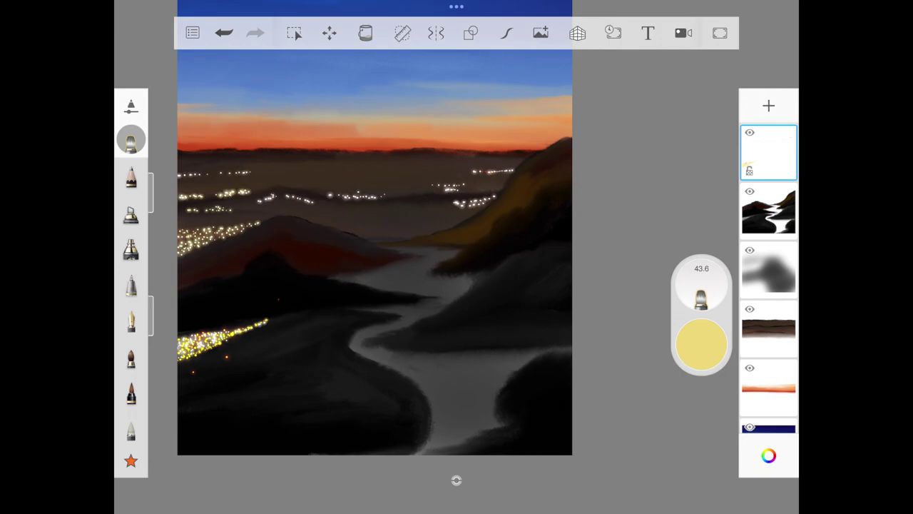
Step: Add lights in the middle distance and scattered near the right hillside
left_click(392, 220)
left_click(401, 220)
left_click(389, 241)
left_click(394, 241)
left_click(440, 229)
left_click(454, 225)
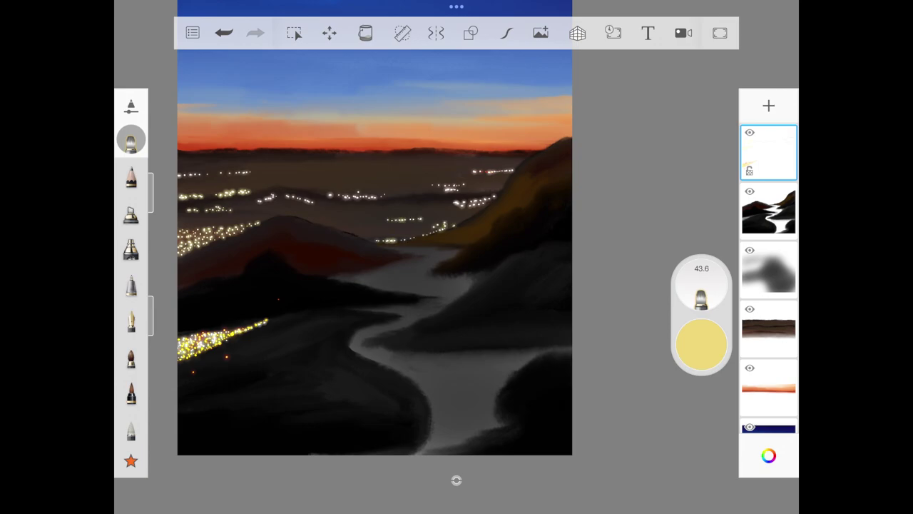
left_click(439, 225)
left_click(450, 223)
left_click(460, 221)
left_click(419, 234)
left_click(428, 228)
mouse_move(332, 214)
left_mouse_down()
mouse_move(355, 214)
mouse_move(354, 233)
left_mouse_up()
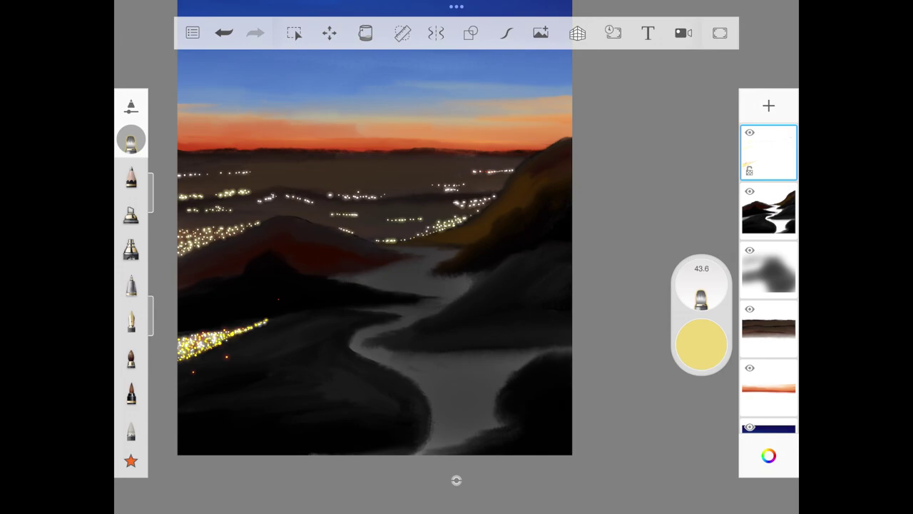
Step: Dot distant lights and paint rows of shore lights across the far river
left_click_drag(297, 217, 303, 216)
left_click_drag(401, 166, 416, 166)
mouse_move(367, 225)
left_mouse_down()
mouse_move(392, 246)
mouse_move(450, 245)
left_mouse_up()
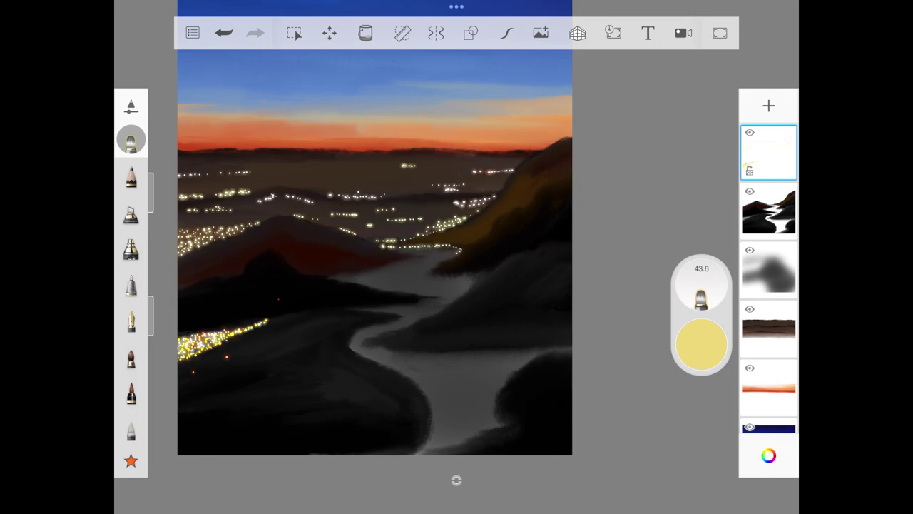
mouse_move(460, 253)
left_mouse_down()
mouse_move(431, 271)
mouse_move(464, 248)
left_mouse_up()
mouse_move(385, 245)
left_mouse_down()
mouse_move(371, 241)
mouse_move(408, 254)
mouse_move(391, 262)
mouse_move(404, 258)
left_mouse_up()
left_click_drag(333, 275, 391, 264)
Step: Saturate the yellow and brush bright golden lights along the river's middle bend
left_click(701, 344)
left_click_drag(576, 259, 593, 267)
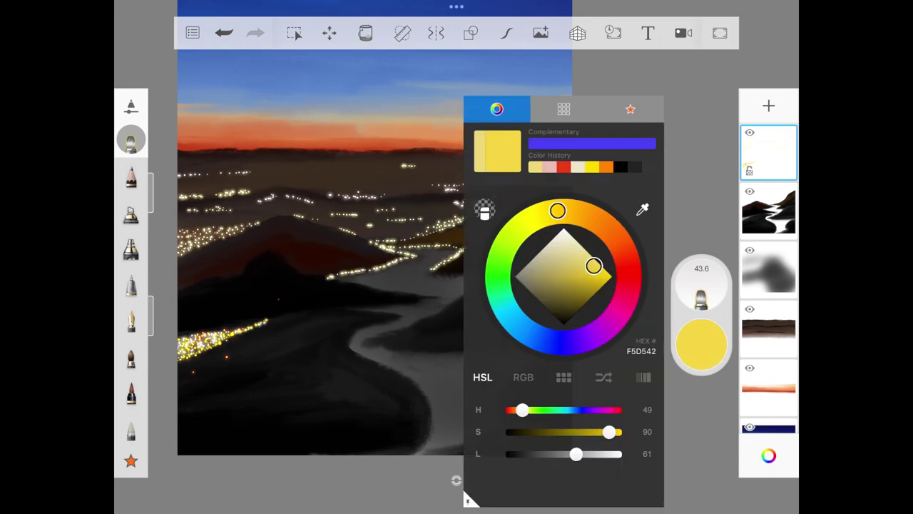
left_click(701, 344)
mouse_move(418, 255)
left_mouse_down()
mouse_move(385, 248)
mouse_move(438, 255)
mouse_move(459, 247)
mouse_move(423, 249)
mouse_move(426, 268)
mouse_move(485, 275)
mouse_move(464, 294)
mouse_move(482, 277)
left_mouse_up()
left_click_drag(328, 277, 437, 296)
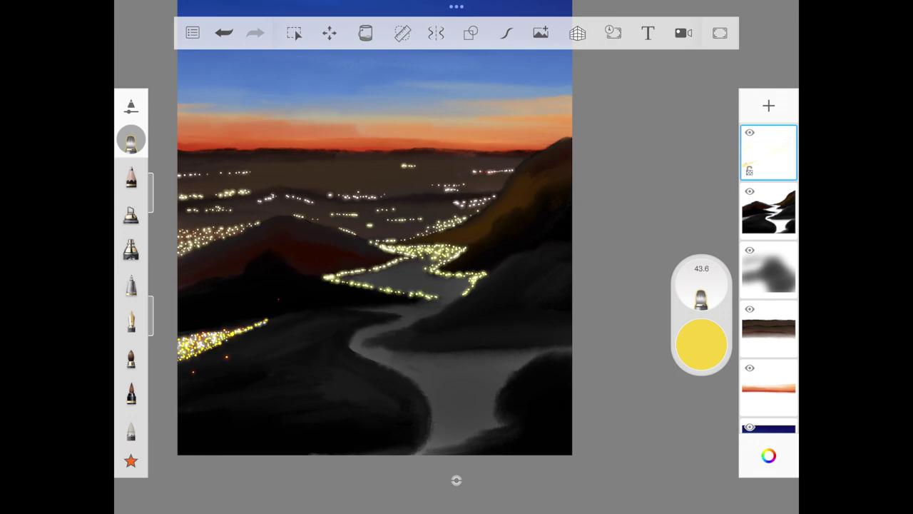
left_click(701, 345)
Step: Switch to red and dot small red lights among the yellow city lights
left_click(594, 267)
left_click(563, 243)
left_click(357, 357)
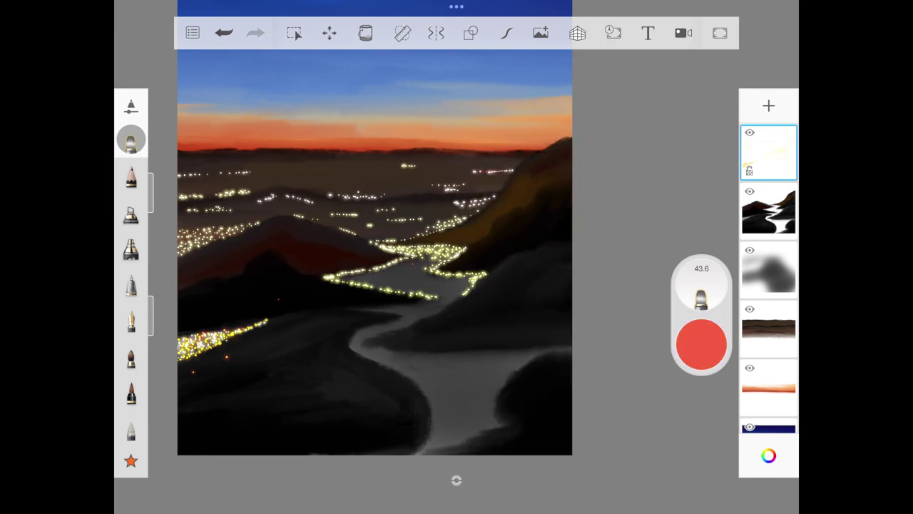
left_click_drag(398, 266, 426, 254)
left_click(424, 253)
left_click(433, 254)
left_click(415, 273)
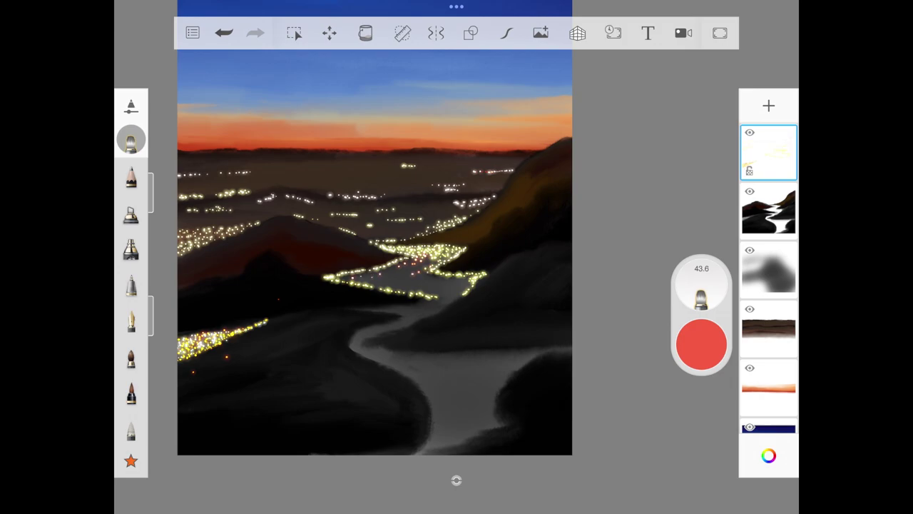
Step: Tap tiny lights into the city band and reddish lights on the river below
left_click(384, 282)
left_click(429, 289)
left_click(448, 248)
left_click(417, 249)
left_click(429, 311)
left_click(395, 310)
left_click(414, 317)
left_click(404, 326)
left_click(420, 308)
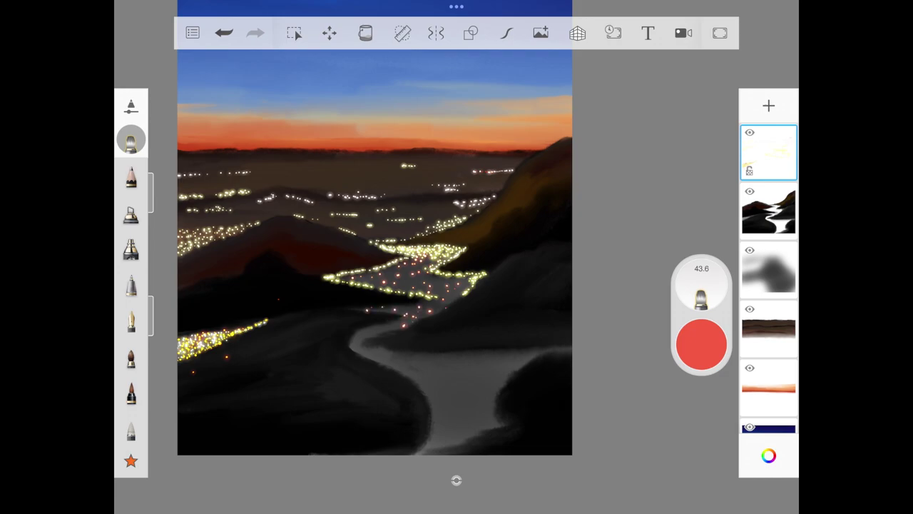
Step: Enlarge the brush to 85 and paint larger orange lights on the lower river
left_click_drag(152, 193, 151, 157)
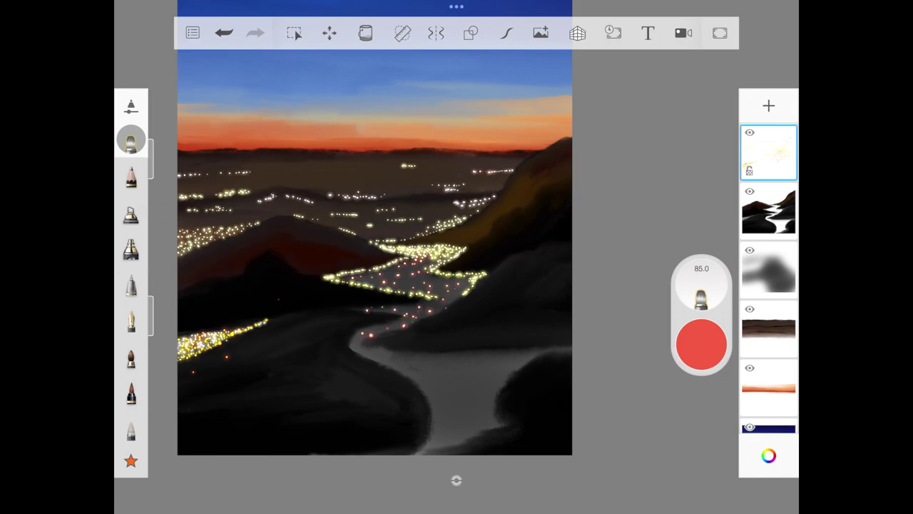
left_click(375, 354)
left_click(422, 363)
left_click(490, 408)
Step: Pick yellow from recent colours and dot small yellow lights along the river band
left_click(701, 345)
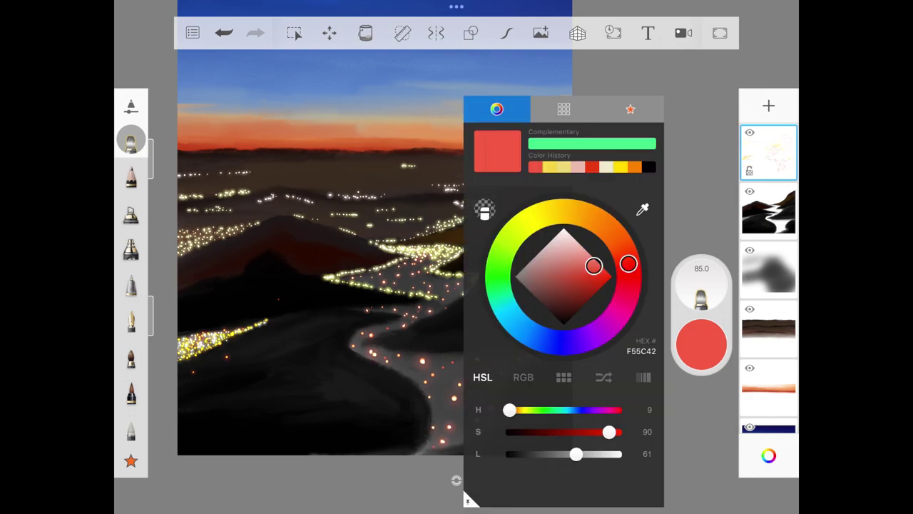
left_click(545, 166)
left_click(321, 357)
left_click(392, 270)
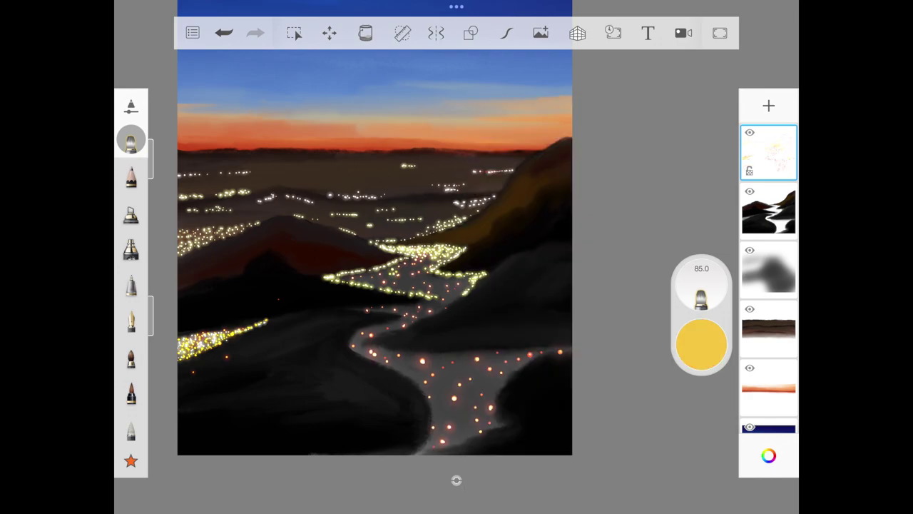
left_click(406, 278)
left_click(428, 264)
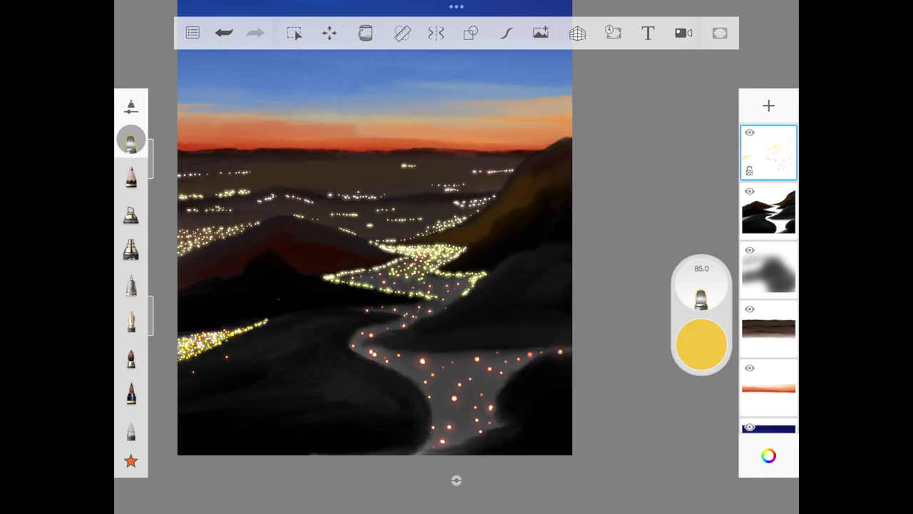
left_click(408, 264)
left_click(385, 271)
left_click(375, 280)
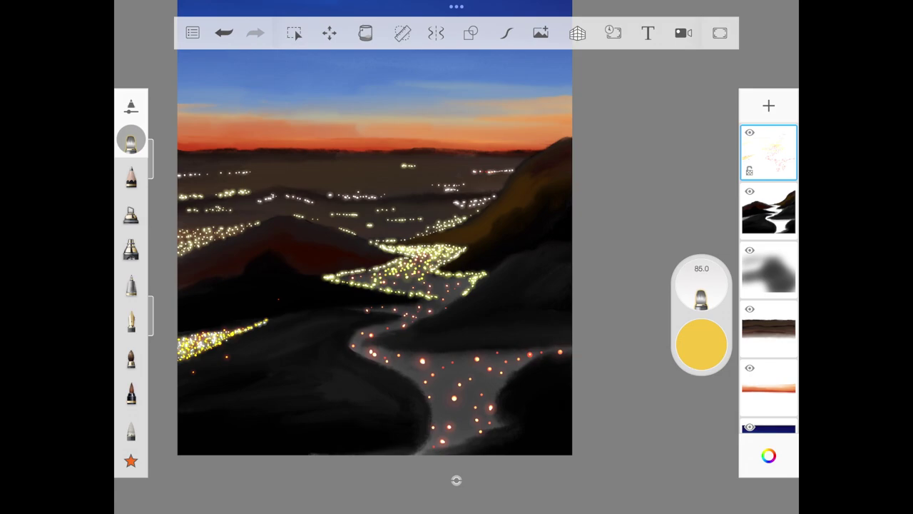
left_click(361, 282)
left_click(344, 279)
Step: Stipple more tiny yellow light dots into the city band along the river
left_click(354, 278)
left_click(363, 278)
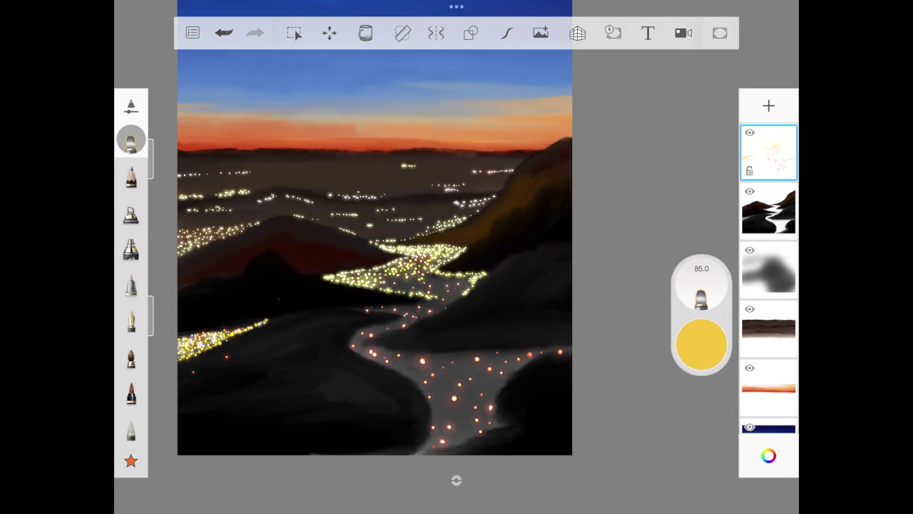
left_click(385, 280)
left_click(381, 284)
left_click(396, 287)
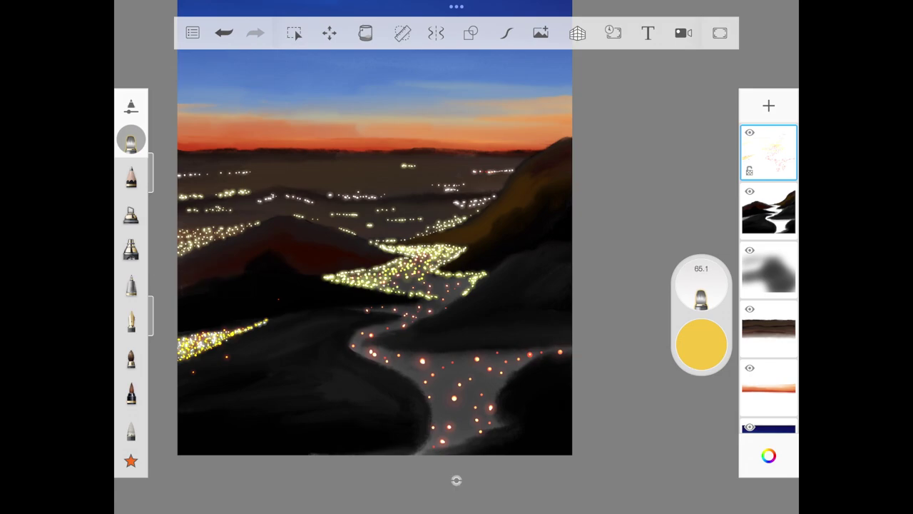
left_click(401, 278)
left_click(405, 285)
left_click(418, 275)
left_click(410, 282)
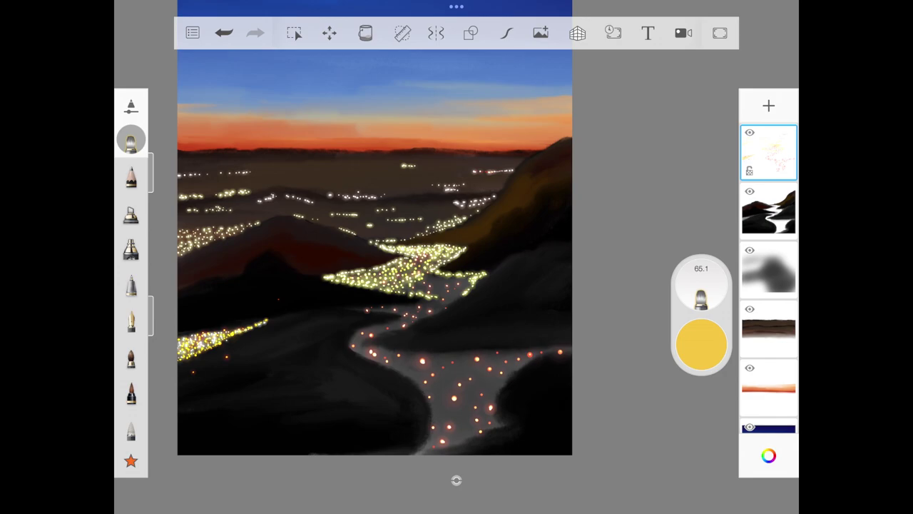
Step: Extend the yellow light dots toward the right side of the river
left_click(421, 289)
left_click(433, 279)
left_click(446, 280)
left_click(448, 279)
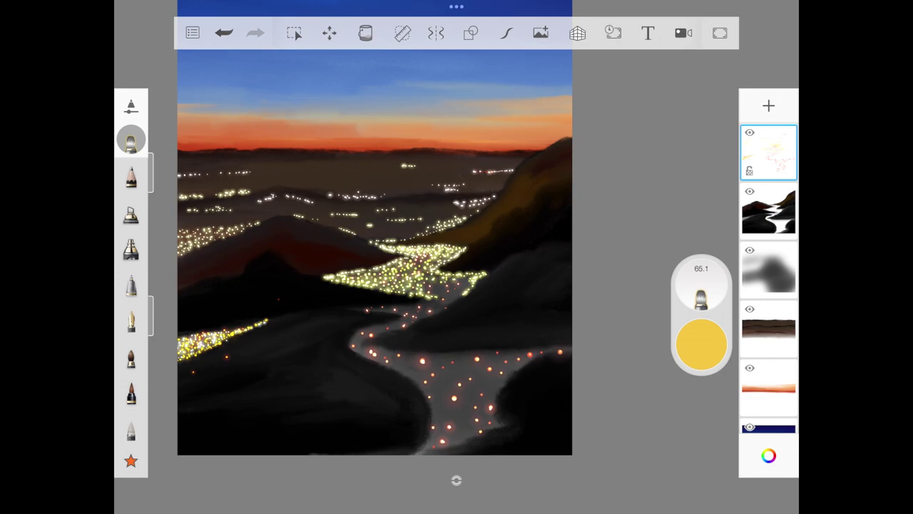
left_click(454, 298)
left_click(470, 290)
left_click(436, 289)
left_click(436, 291)
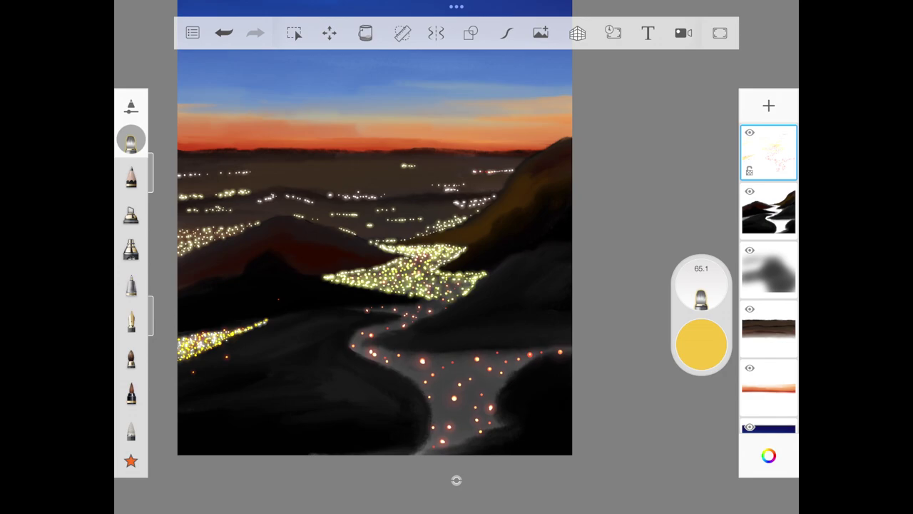
Step: Stroke yellow lights along the city's lower edges and down the river's bend
mouse_move(450, 286)
left_mouse_down()
mouse_move(442, 305)
mouse_move(412, 306)
left_mouse_up()
mouse_move(353, 308)
left_mouse_down()
mouse_move(424, 302)
mouse_move(364, 311)
mouse_move(402, 316)
left_mouse_up()
left_click_drag(460, 298, 368, 346)
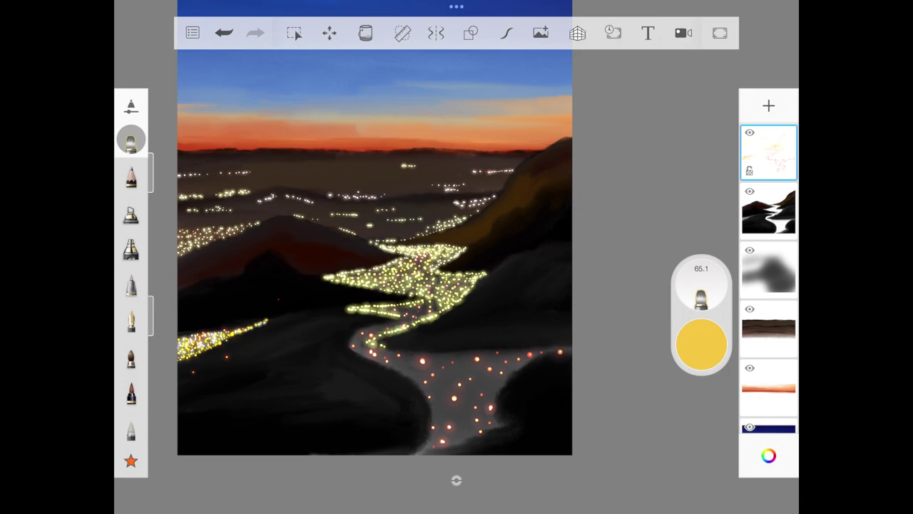
mouse_move(396, 318)
left_mouse_down()
mouse_move(360, 326)
mouse_move(347, 342)
mouse_move(385, 321)
left_mouse_up()
mouse_move(348, 347)
left_mouse_down()
mouse_move(423, 394)
mouse_move(430, 417)
mouse_move(413, 449)
mouse_move(425, 436)
left_mouse_up()
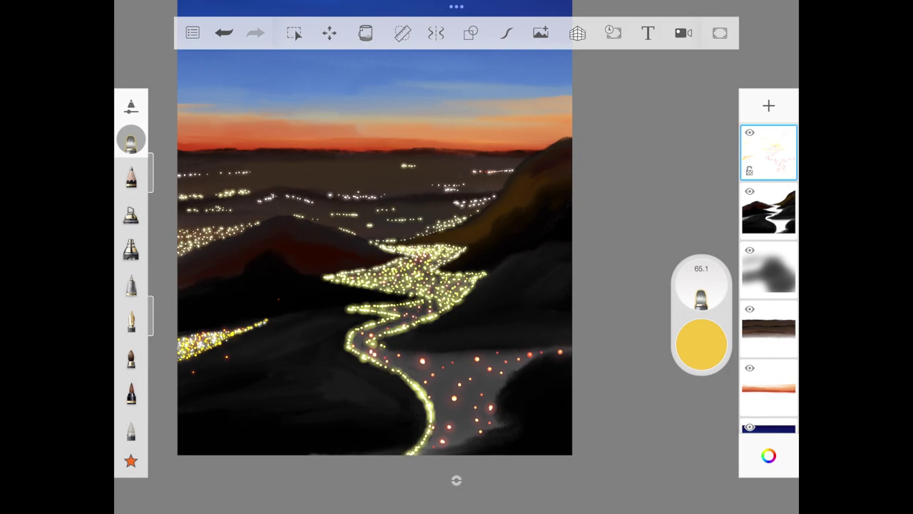
mouse_move(371, 332)
left_mouse_down()
mouse_move(391, 319)
mouse_move(347, 308)
mouse_move(408, 314)
left_mouse_up()
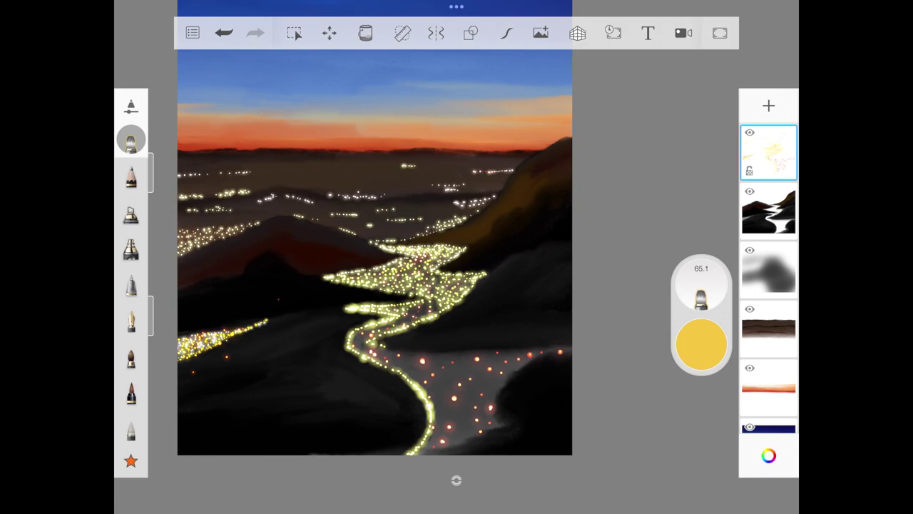
mouse_move(413, 282)
left_mouse_down()
mouse_move(445, 280)
mouse_move(423, 261)
left_mouse_up()
mouse_move(420, 312)
left_mouse_down()
mouse_move(402, 321)
mouse_move(436, 299)
mouse_move(431, 290)
left_mouse_up()
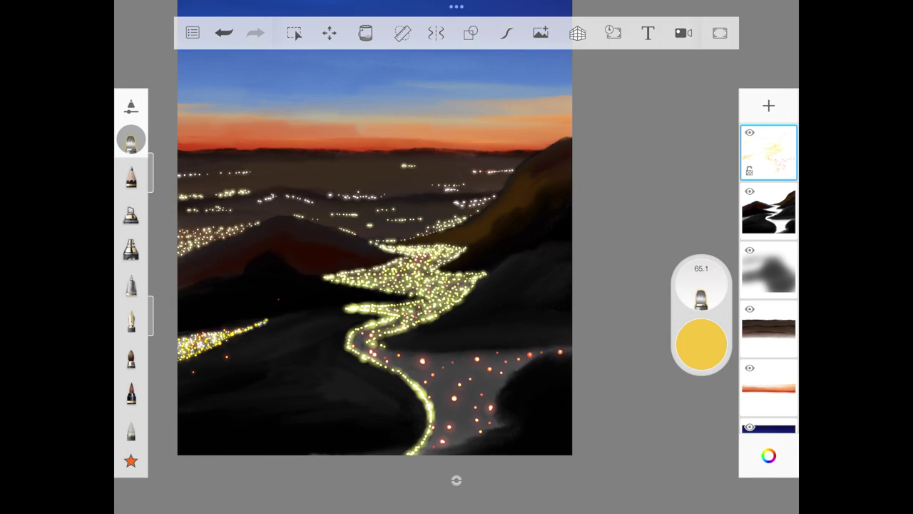
Step: Switch to orange and add small light dots along the city strip
left_click(701, 345)
left_click(718, 270)
left_click(357, 286)
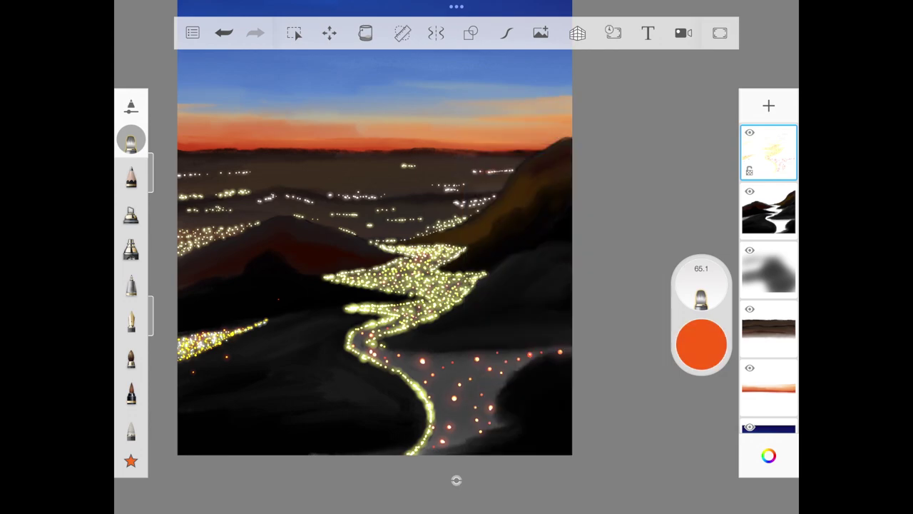
mouse_move(409, 315)
left_mouse_down()
mouse_move(431, 307)
mouse_move(398, 311)
left_mouse_up()
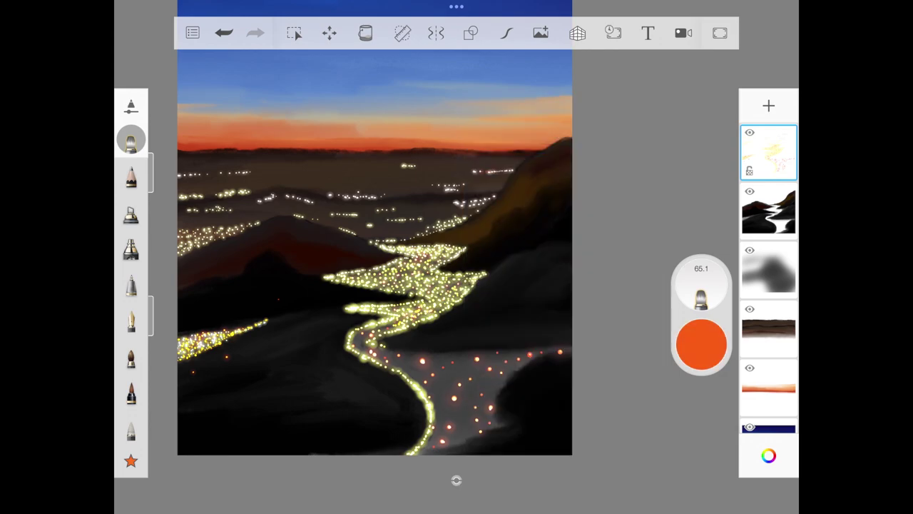
mouse_move(464, 285)
left_mouse_down()
mouse_move(448, 280)
mouse_move(473, 275)
left_mouse_up()
mouse_move(392, 325)
left_mouse_down()
mouse_move(358, 336)
mouse_move(381, 359)
mouse_move(394, 353)
left_mouse_up()
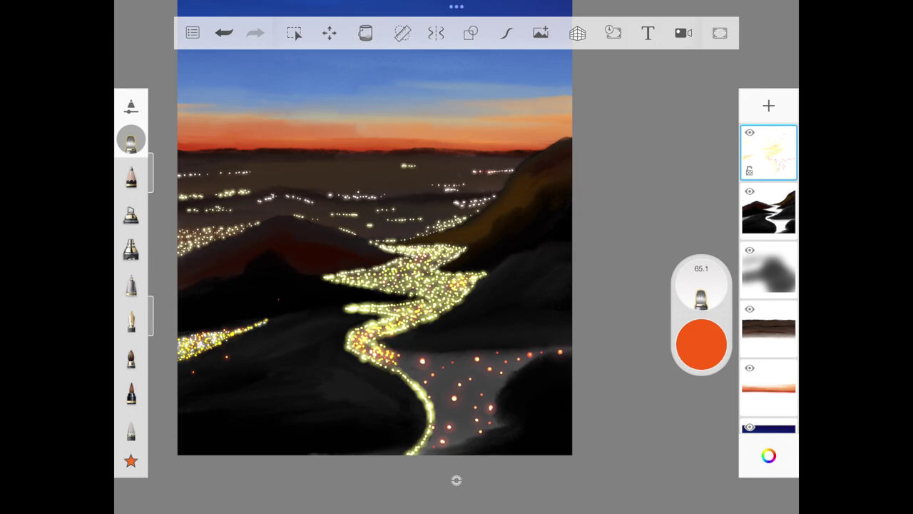
left_click_drag(365, 271, 385, 265)
left_click_drag(396, 262, 404, 259)
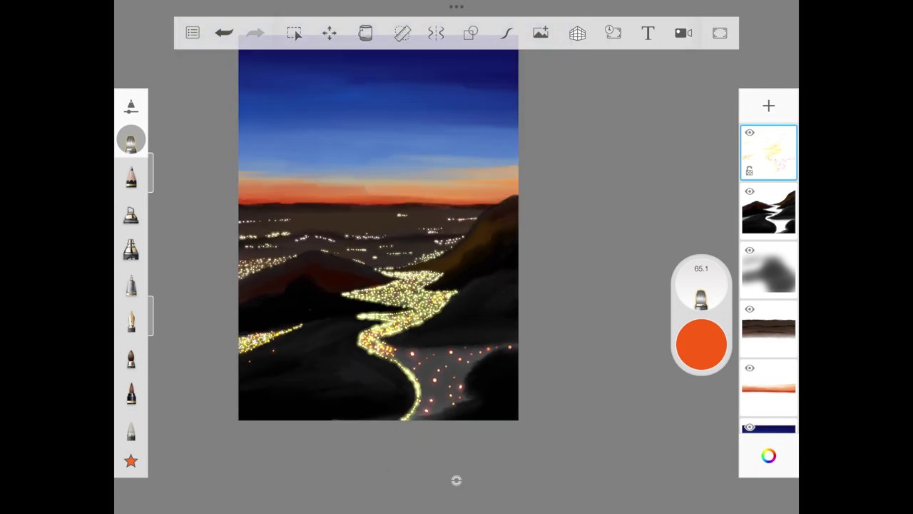
Step: Fine-tune the brush size and choose yellow in the colour editor
left_click_drag(152, 178, 151, 193)
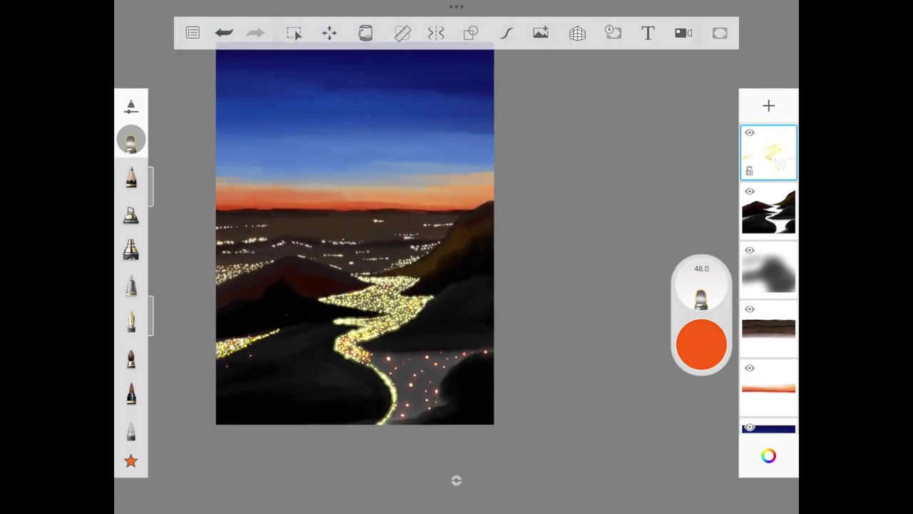
left_click_drag(701, 300, 701, 297)
left_click(701, 345)
left_click_drag(601, 269, 585, 256)
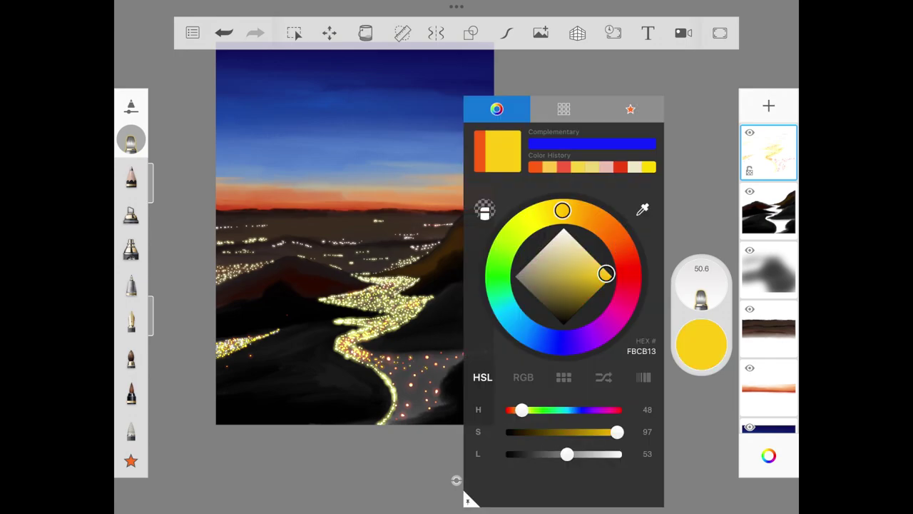
left_click(571, 236)
Step: Enlarge the brush and pack the lower river with bright yellow lights to the right edge
left_click_drag(151, 192, 151, 171)
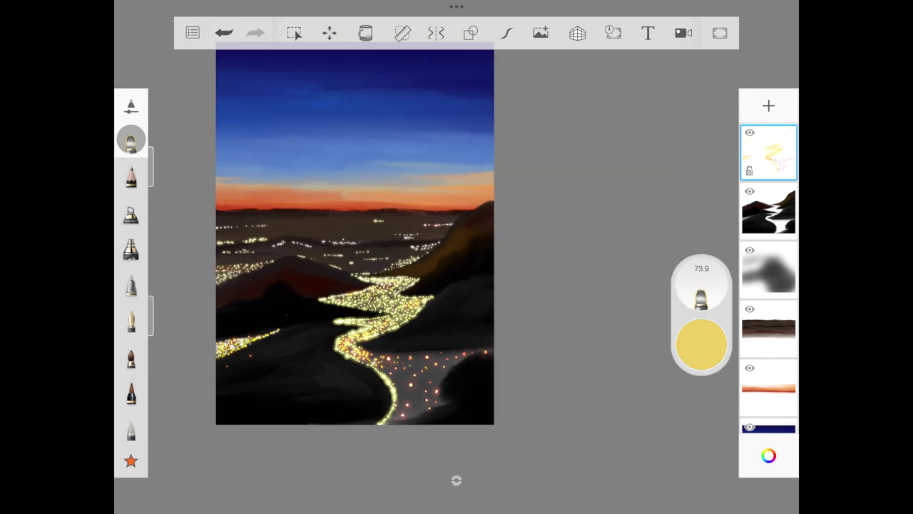
mouse_move(377, 362)
left_mouse_down()
mouse_move(341, 343)
mouse_move(380, 369)
mouse_move(390, 352)
mouse_move(492, 348)
mouse_move(381, 354)
mouse_move(394, 354)
left_mouse_up()
left_click_drag(356, 348, 378, 352)
mouse_move(473, 350)
left_mouse_down()
mouse_move(492, 351)
mouse_move(445, 376)
mouse_move(445, 406)
mouse_move(407, 421)
mouse_move(394, 413)
mouse_move(388, 423)
mouse_move(441, 398)
mouse_move(401, 419)
mouse_move(410, 414)
mouse_move(396, 412)
mouse_move(405, 391)
left_mouse_up()
mouse_move(446, 364)
left_mouse_down()
mouse_move(452, 353)
mouse_move(469, 353)
mouse_move(394, 361)
mouse_move(391, 374)
mouse_move(404, 379)
left_mouse_up()
mouse_move(398, 375)
left_mouse_down()
mouse_move(417, 365)
mouse_move(425, 375)
left_mouse_up()
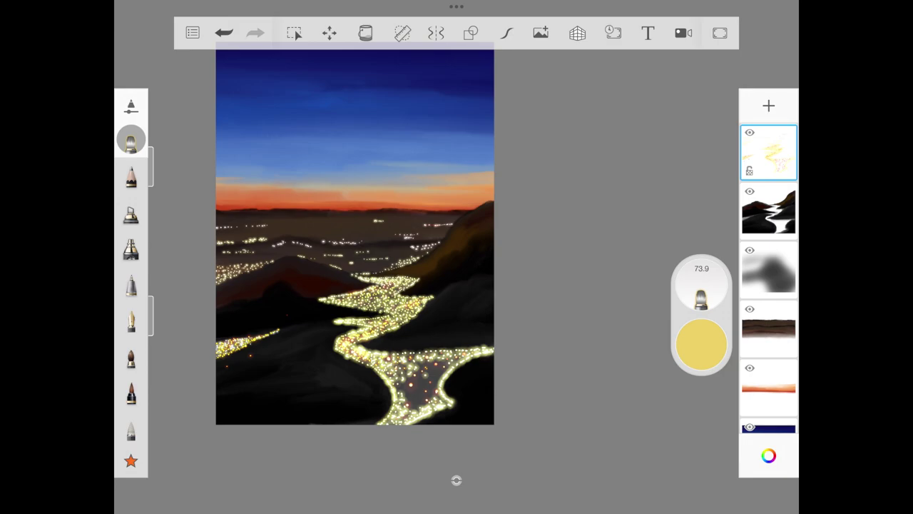
left_click(702, 344)
Step: Choose red and dab red accents into the lower light cluster
left_click_drag(583, 259, 601, 275)
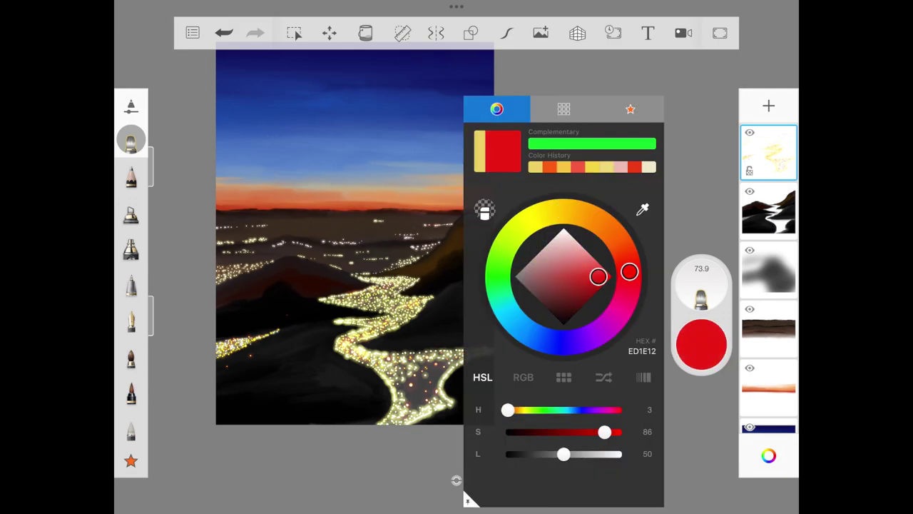
left_click(357, 285)
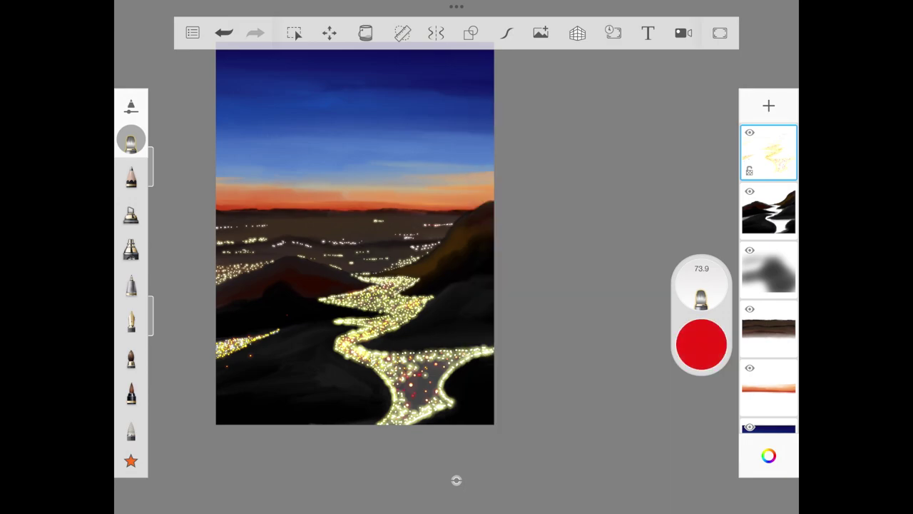
mouse_move(454, 366)
left_mouse_down()
mouse_move(472, 359)
mouse_move(444, 369)
left_mouse_up()
left_click_drag(391, 397, 394, 408)
Step: Switch to orange and dab orange accents near the river bottom
left_click(702, 345)
left_click(599, 274)
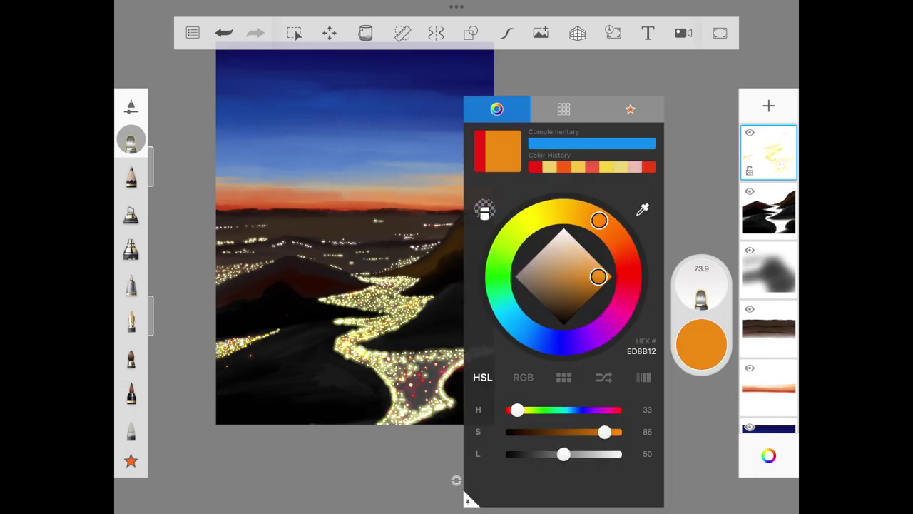
left_click(570, 214)
mouse_move(408, 384)
left_mouse_down()
mouse_move(399, 387)
mouse_move(397, 362)
mouse_move(472, 355)
mouse_move(437, 378)
mouse_move(438, 365)
mouse_move(416, 376)
mouse_move(430, 371)
mouse_move(436, 404)
left_mouse_up()
left_click_drag(442, 402, 446, 401)
left_click_drag(401, 419, 405, 418)
mouse_move(409, 411)
left_mouse_down()
mouse_move(428, 381)
mouse_move(429, 392)
mouse_move(405, 392)
mouse_move(409, 401)
mouse_move(416, 383)
mouse_move(416, 394)
left_mouse_up()
Step: Add more orange dabs in the lower cluster and along the middle river
left_click_drag(411, 398, 418, 389)
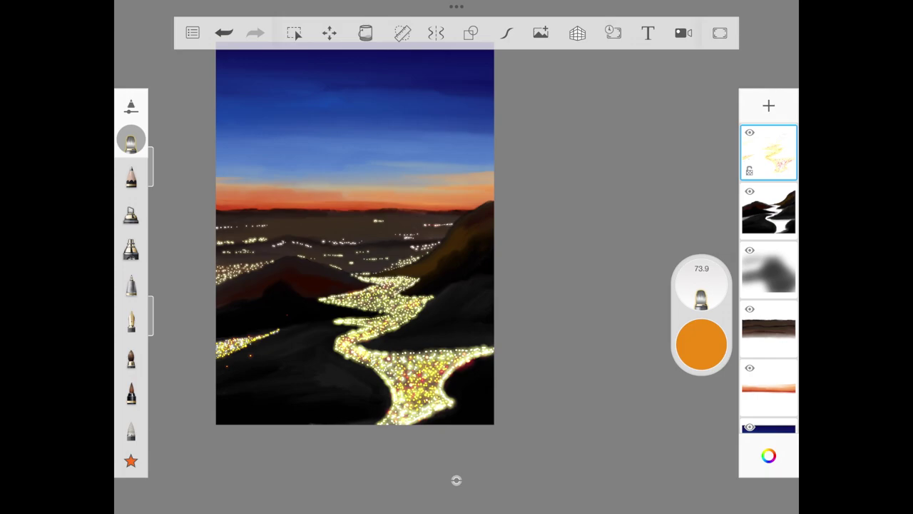
left_click_drag(429, 368, 433, 362)
left_click_drag(377, 298, 362, 295)
mouse_move(351, 300)
left_mouse_down()
mouse_move(358, 294)
mouse_move(345, 296)
left_mouse_up()
left_click_drag(410, 314, 418, 310)
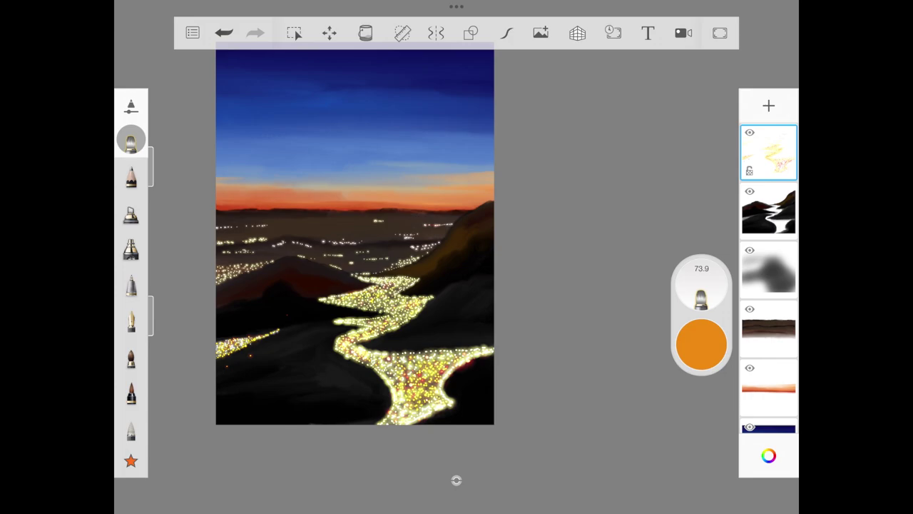
left_click(702, 345)
Step: Pick a pale cream colour and dab highlights into the lower city lights
left_click(562, 211)
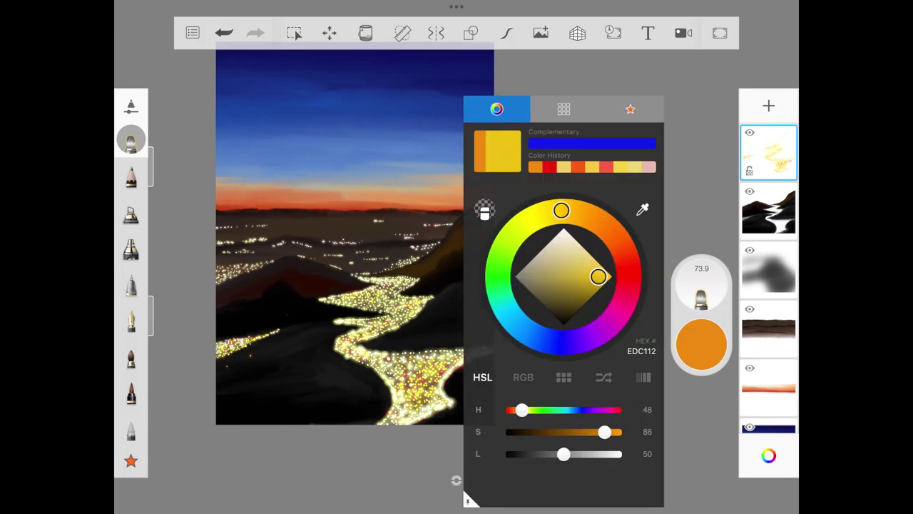
left_click_drag(598, 277, 569, 237)
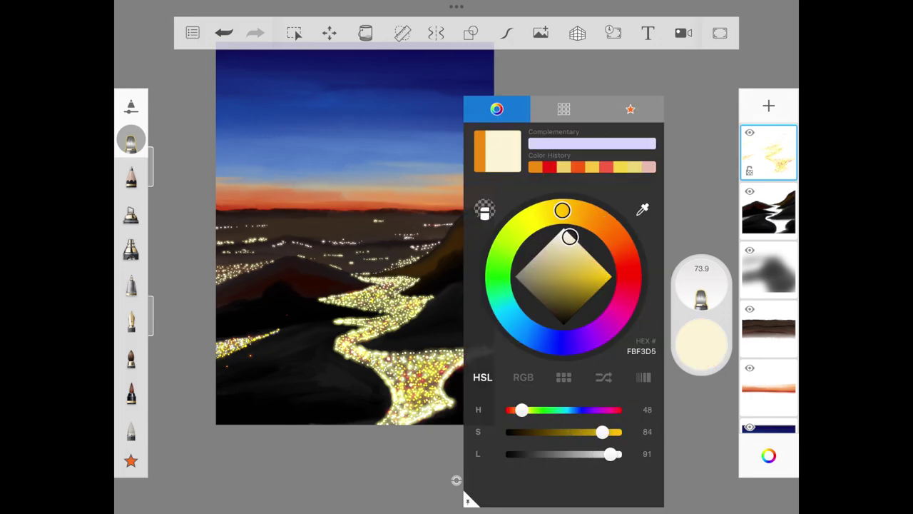
left_click(571, 72)
left_click(421, 380)
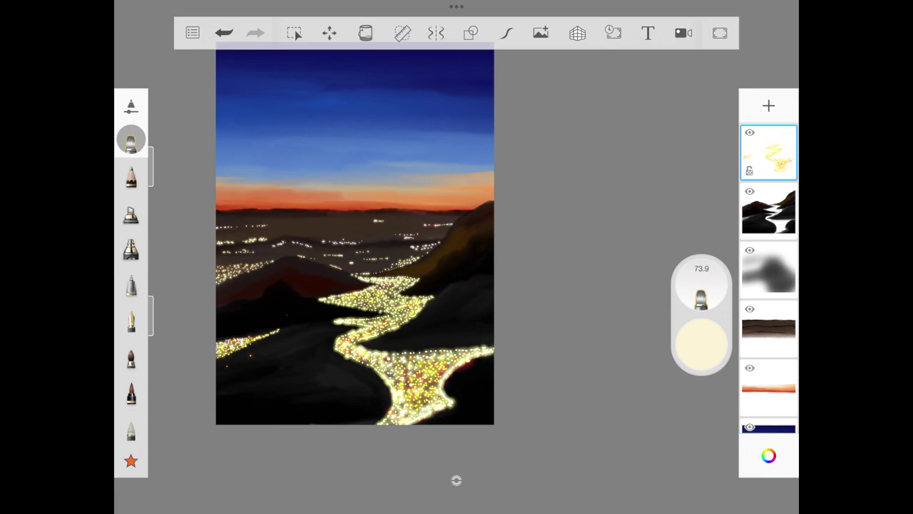
left_click(428, 368)
left_click(430, 385)
left_click(434, 383)
left_click(424, 387)
left_click(421, 399)
left_click(390, 422)
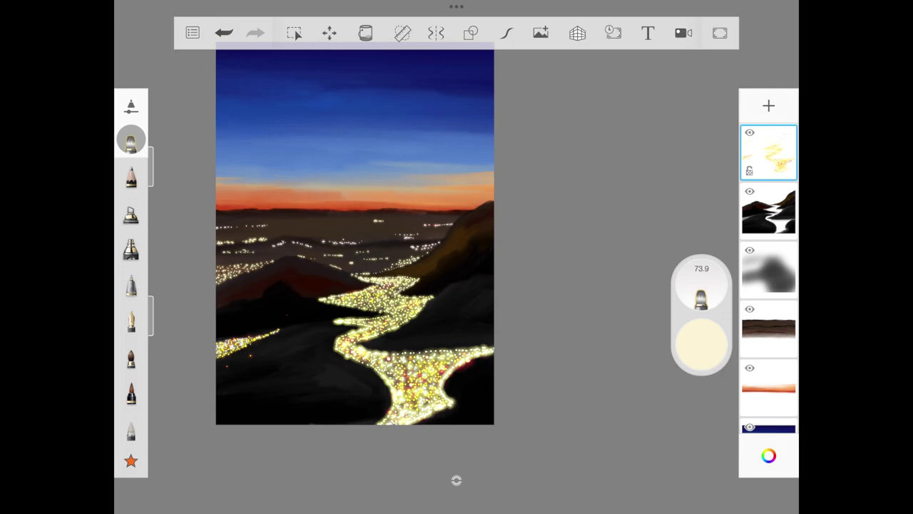
Step: Add tiny sparkling dots to the distant city and the river lights
left_click(334, 245)
left_click(346, 243)
left_click(350, 244)
left_click(456, 355)
left_click(468, 355)
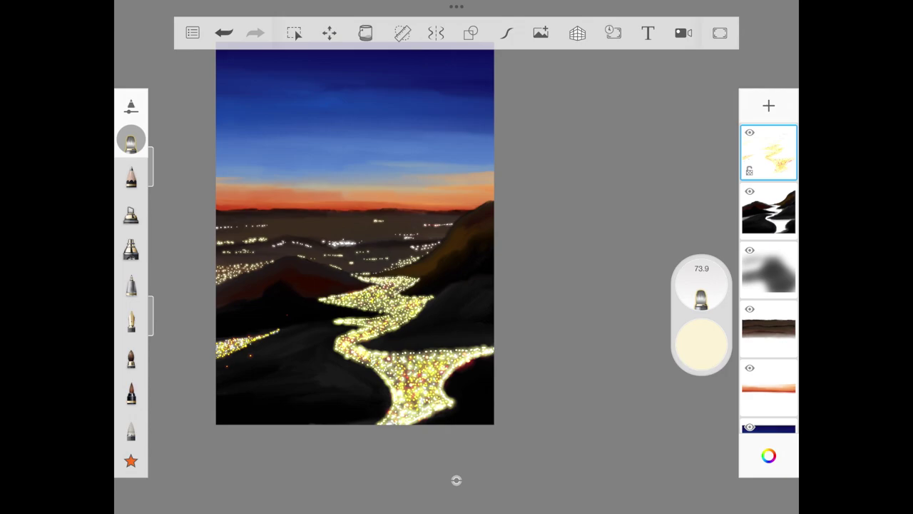
left_click(390, 374)
left_click(392, 301)
left_click(393, 297)
scroll(356, 235, "down", 3)
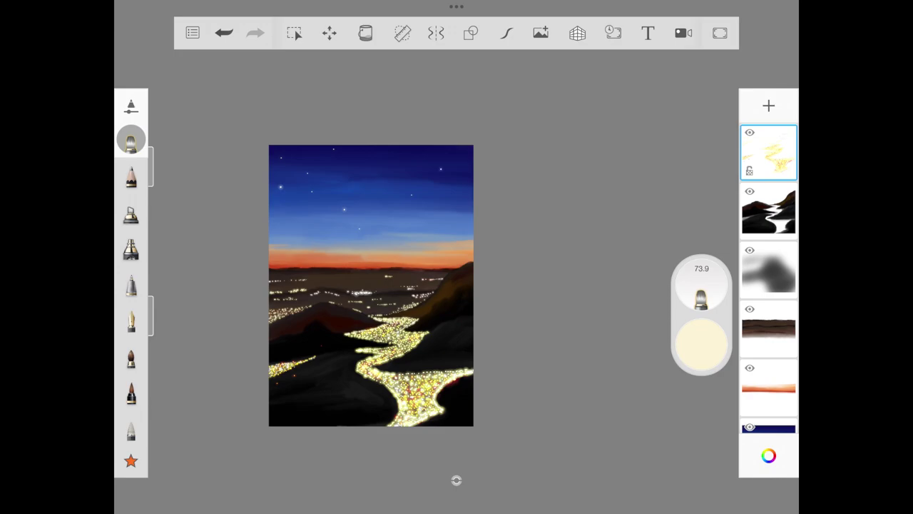
Step: Place two bright stars in the sky and make the brush noticeably smaller
left_click(463, 182)
left_click(340, 169)
left_click_drag(151, 168, 151, 207)
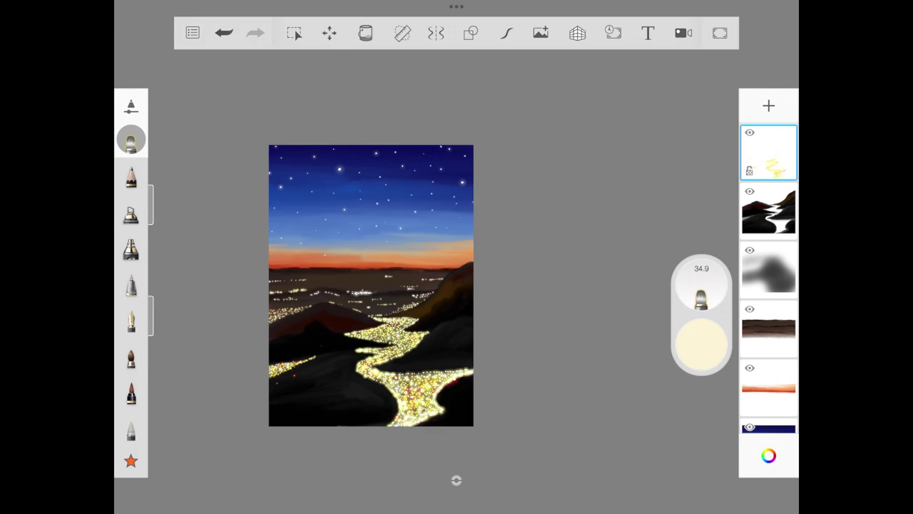
scroll(768, 285, "down", 3)
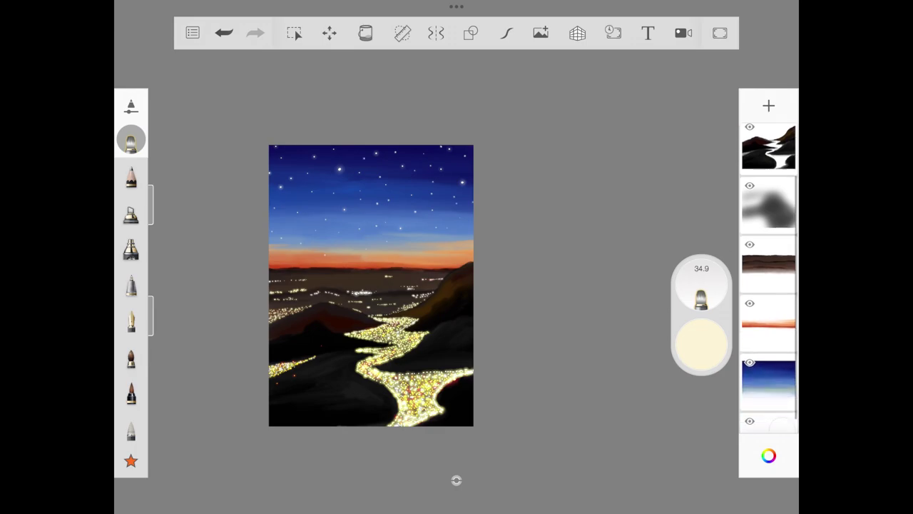
Step: On the orange sunset glow layer, paint a strong red stroke along the horizon with a new brush
left_click(768, 328)
left_click(769, 455)
left_click(619, 409)
left_click_drag(570, 239, 602, 275)
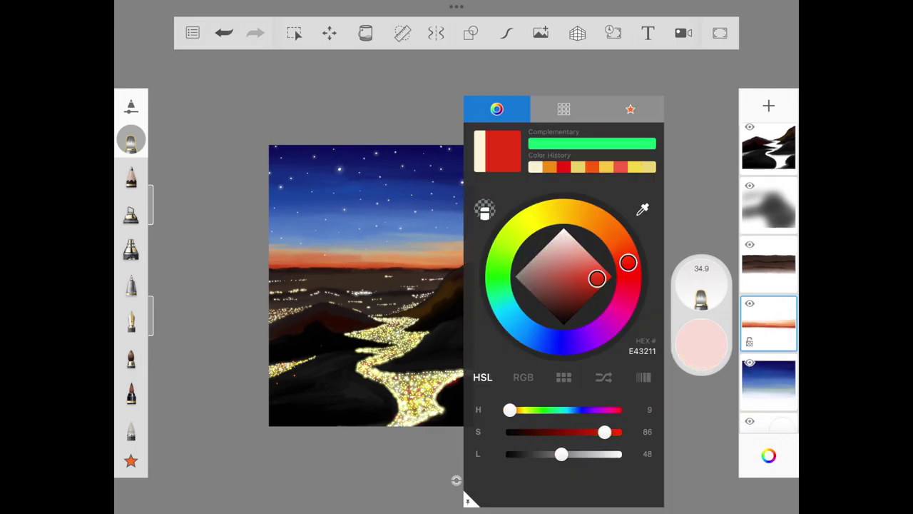
left_click(371, 286)
left_click(131, 249)
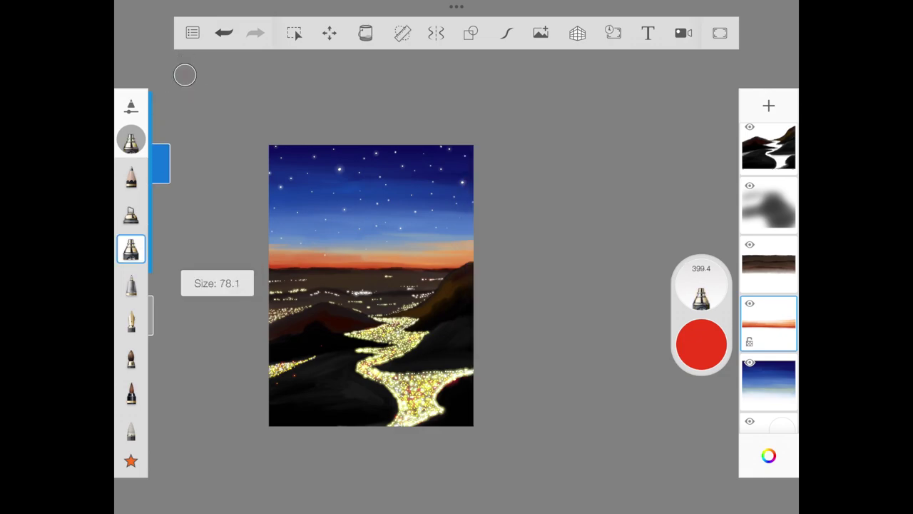
mouse_move(161, 243)
left_mouse_down()
mouse_move(161, 164)
mouse_move(160, 328)
left_mouse_up()
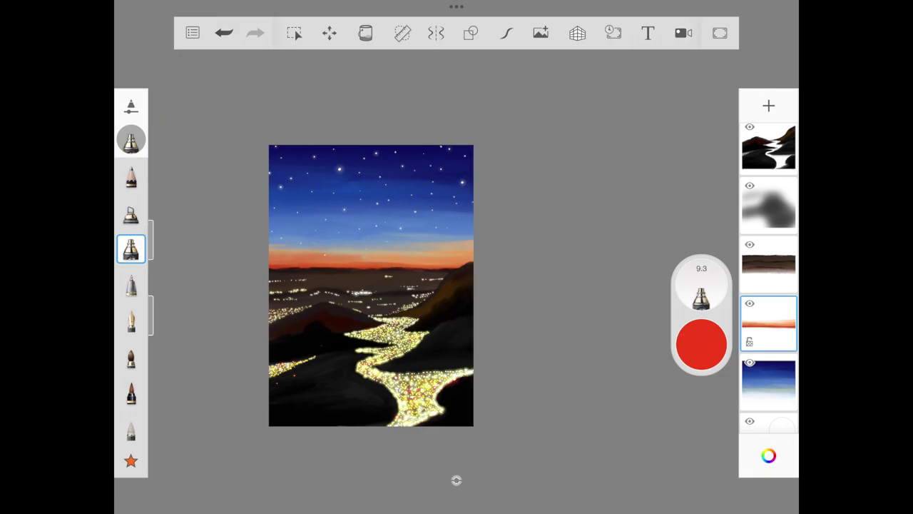
left_click_drag(151, 243, 151, 218)
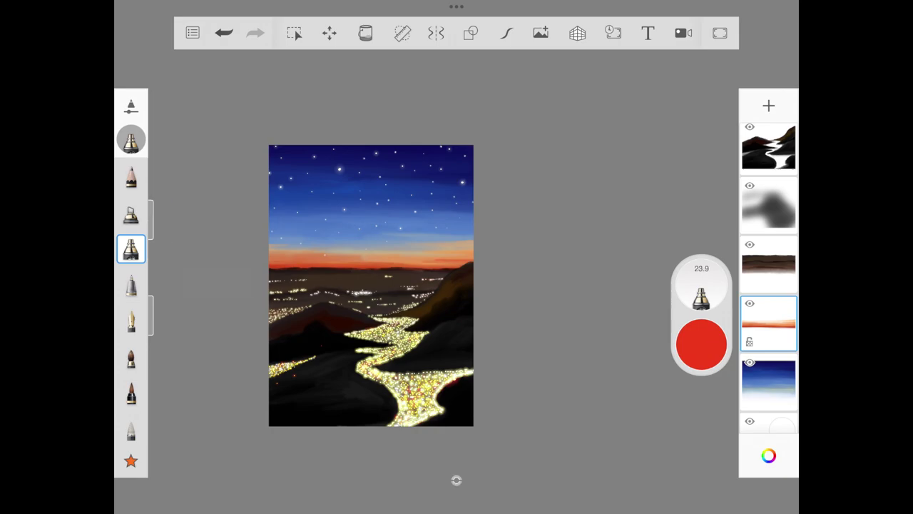
left_click_drag(460, 260, 376, 261)
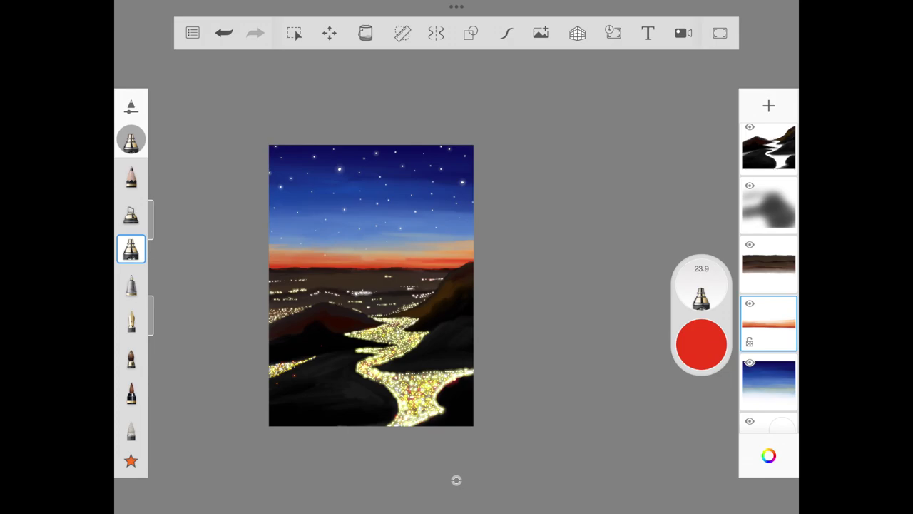
Step: Change the paint colour to orange-red, then to a light yellow
left_click(701, 344)
left_click(581, 212)
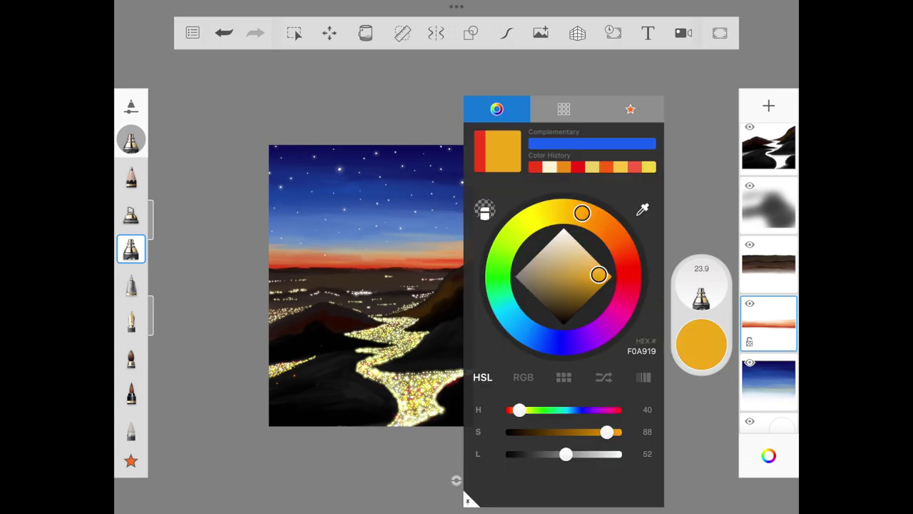
left_click(614, 233)
left_click(570, 463)
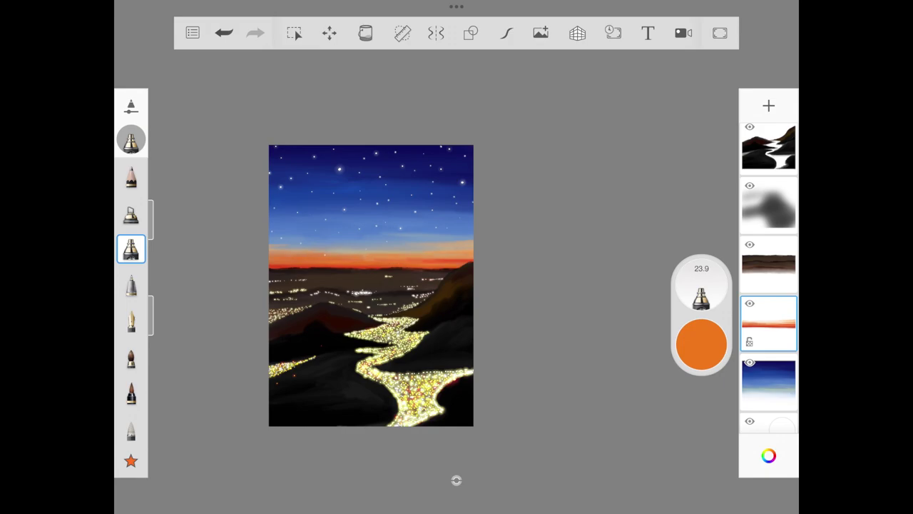
left_click(701, 346)
left_click(598, 274)
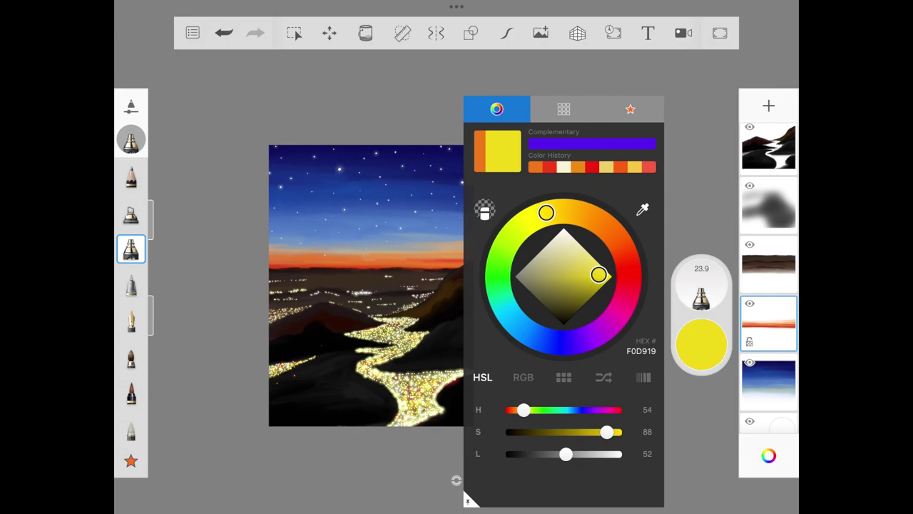
left_click(589, 265)
left_click(399, 464)
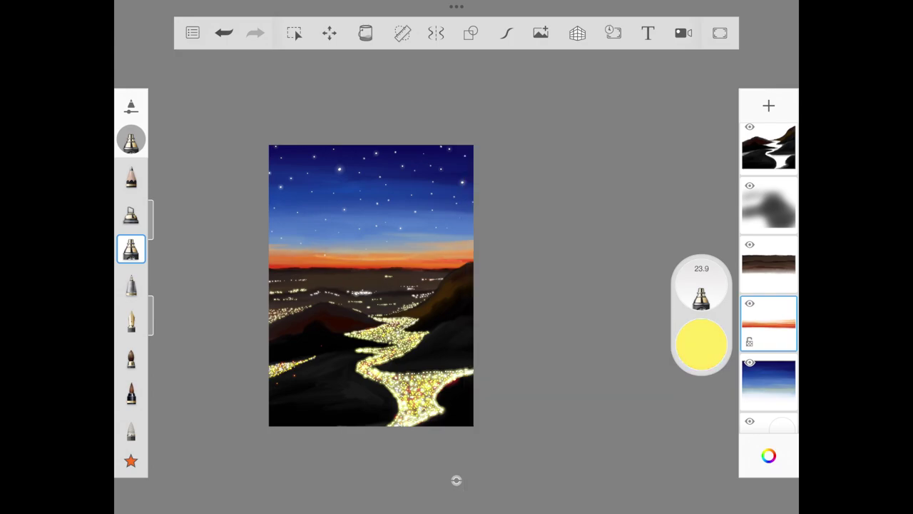
Step: Replace the red stroke with a thin bright streak along the horizon using a slightly larger brush
key("ctrl+z")
left_click_drag(153, 214, 152, 193)
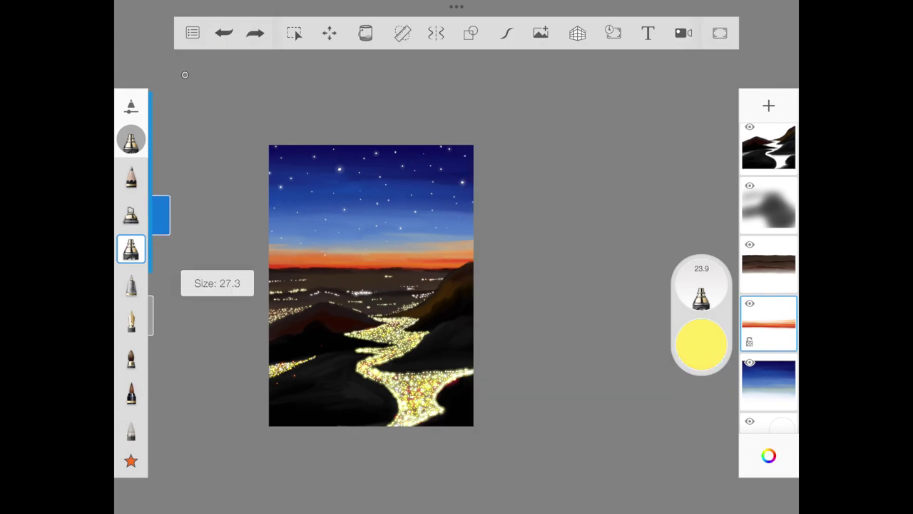
left_click_drag(464, 258, 271, 257)
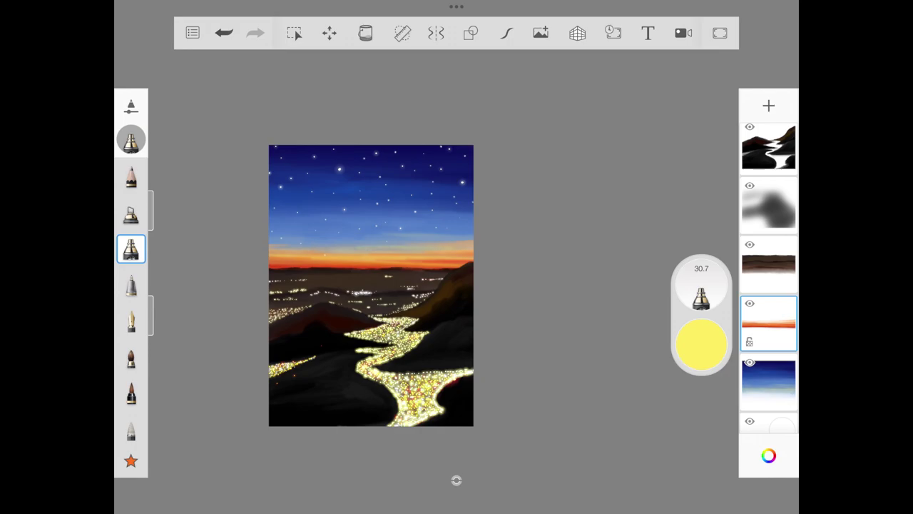
left_click(224, 33)
left_click(255, 33)
Step: Set the paint colour to a deep, saturated red
left_click(701, 347)
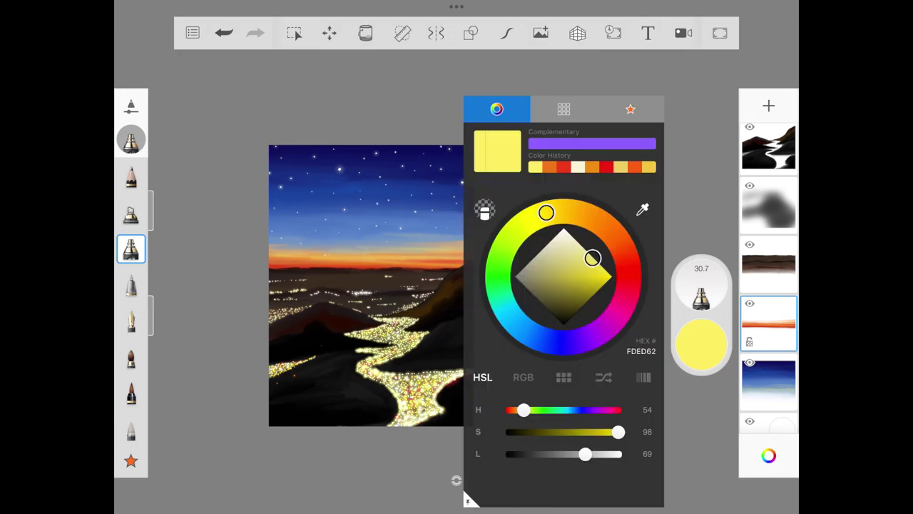
left_click(629, 273)
left_click_drag(592, 258, 603, 273)
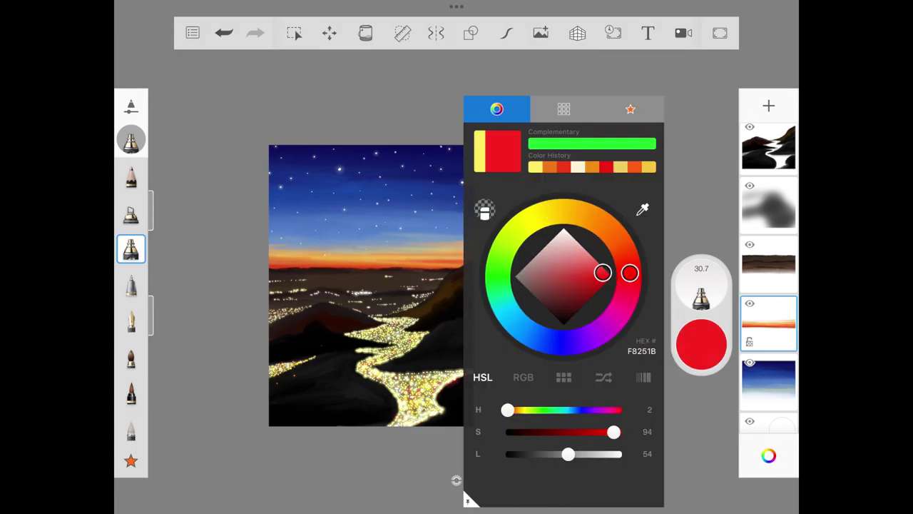